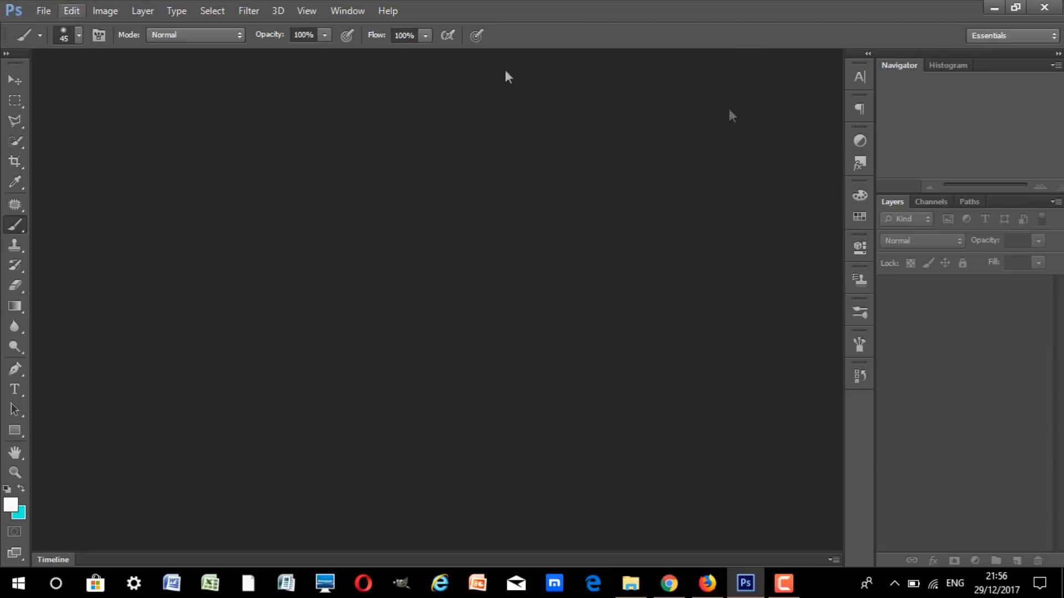
# - Create a new 1280 x 720 pixel document at 72 pixels/inch with Background Color contents, and move the docked panels clear of the canvas
pyautogui.moveTo(856, 50); pyautogui.dragTo(878, 50)
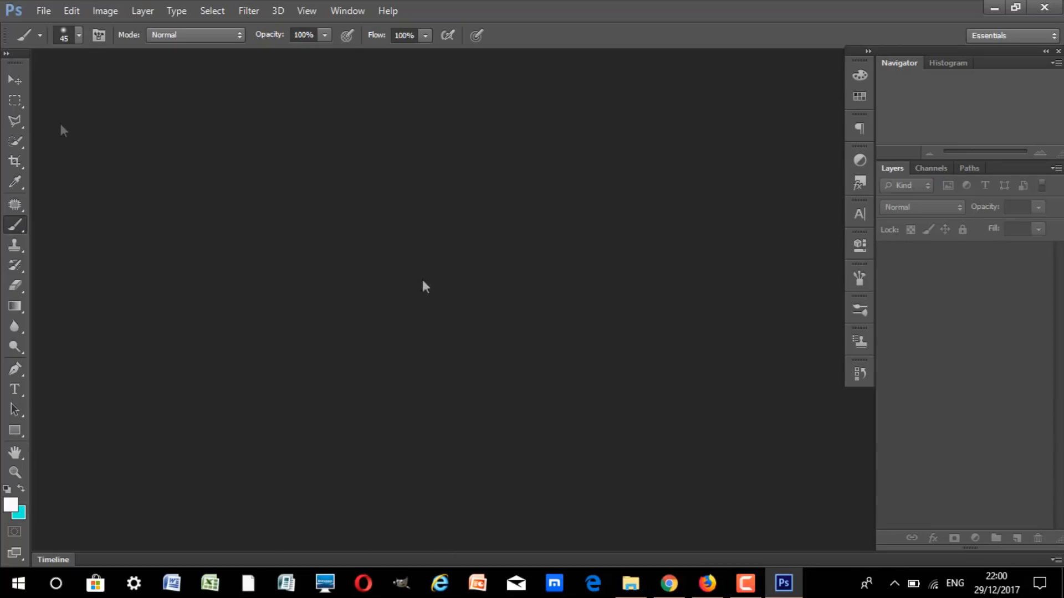
pyautogui.click(43, 10)
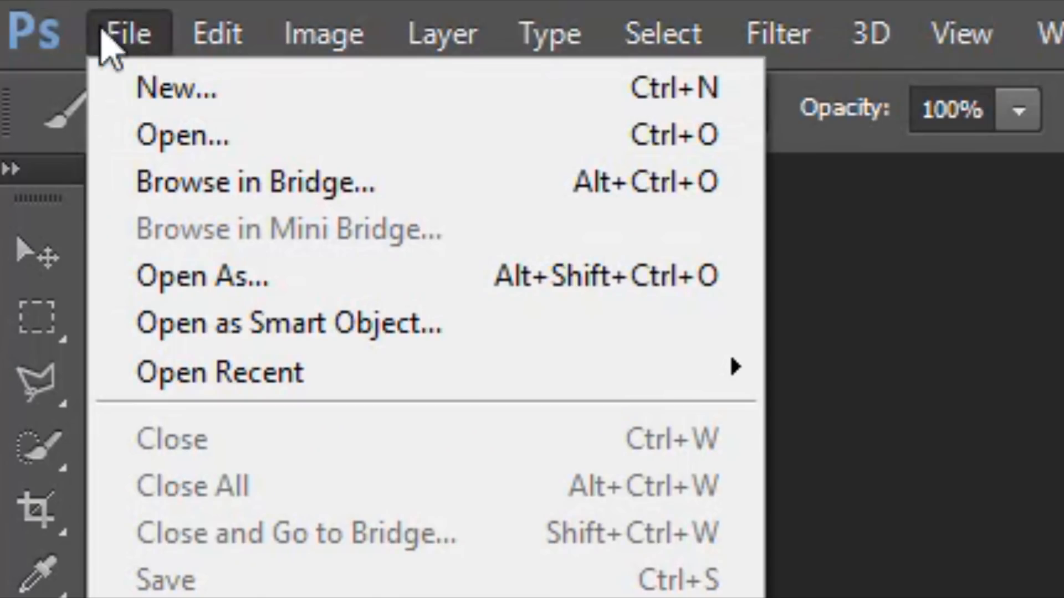
pyautogui.click(200, 99)
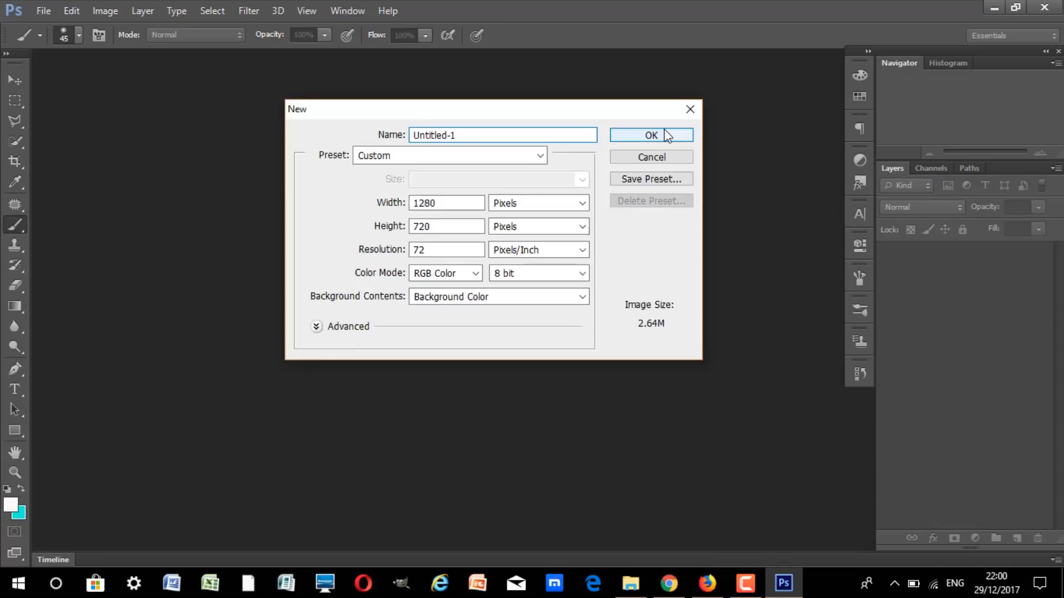
pyautogui.click(885, 91)
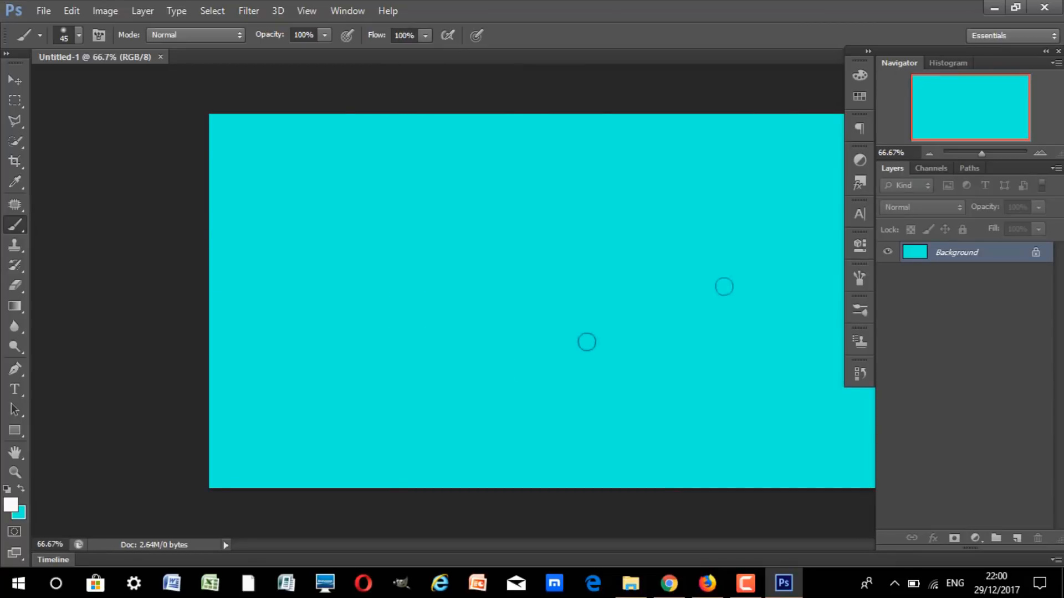
pyautogui.moveTo(916, 56); pyautogui.dragTo(941, 67)
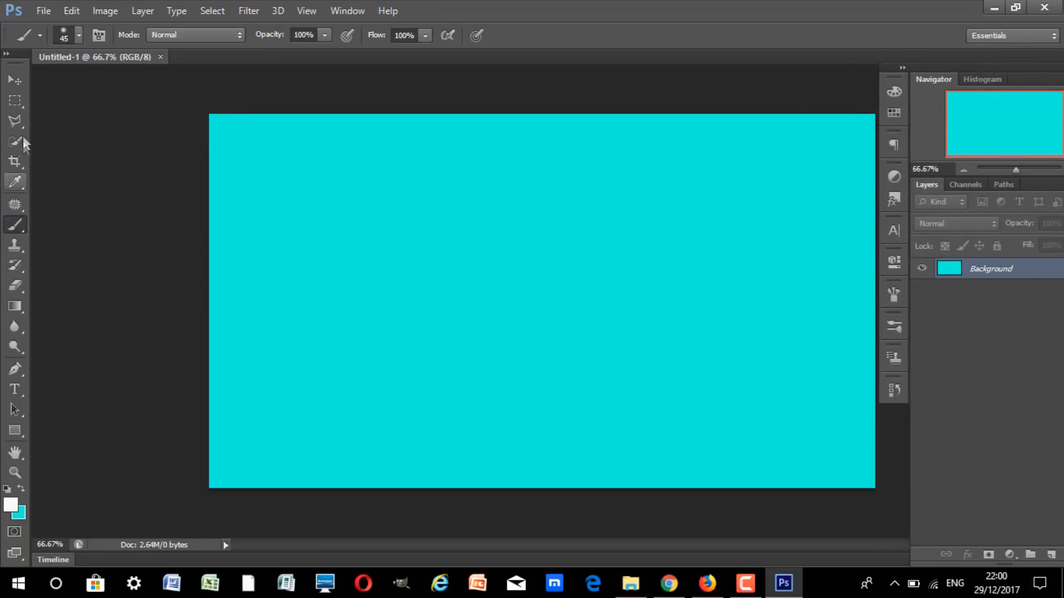
# - Fill the Background layer with the Foreground Color in Normal mode at 100% opacity
pyautogui.click(76, 13)
pyautogui.click(72, 11)
pyautogui.click(77, 11)
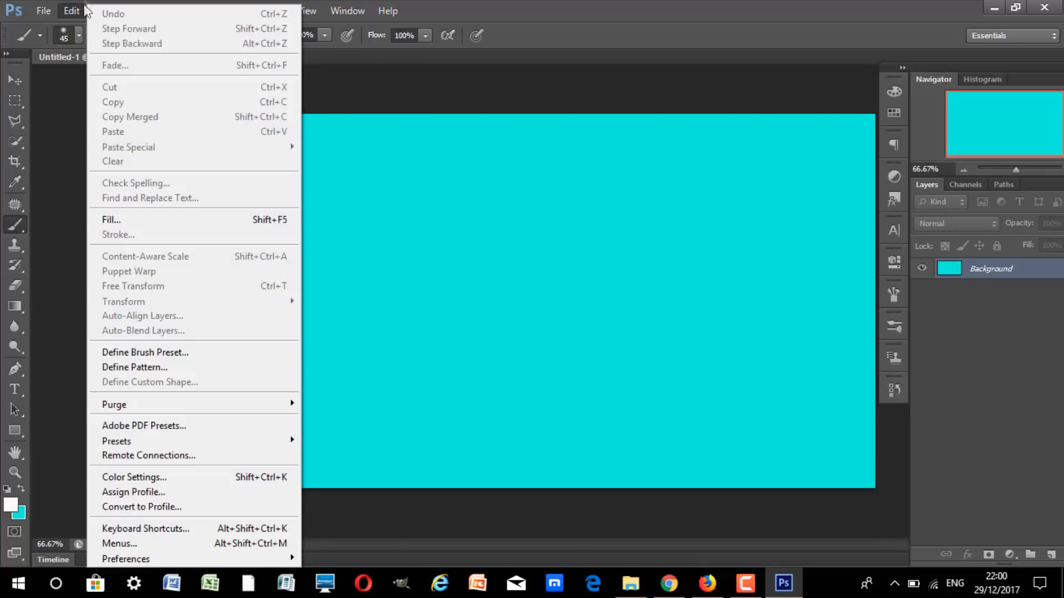
pyautogui.click(104, 219)
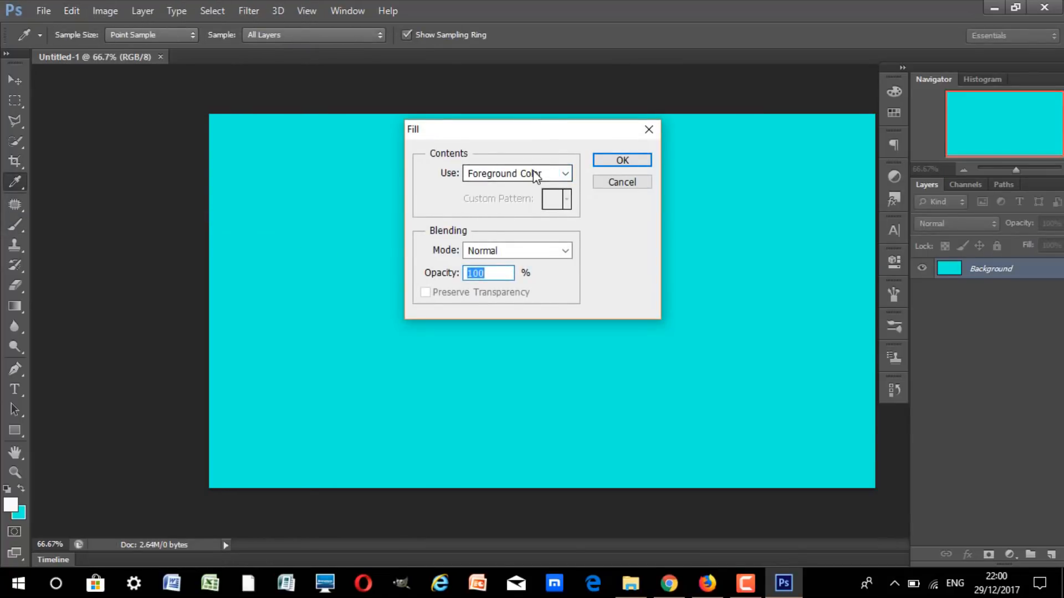
pyautogui.click(561, 173)
pyautogui.click(545, 190)
pyautogui.click(635, 162)
pyautogui.press('b')
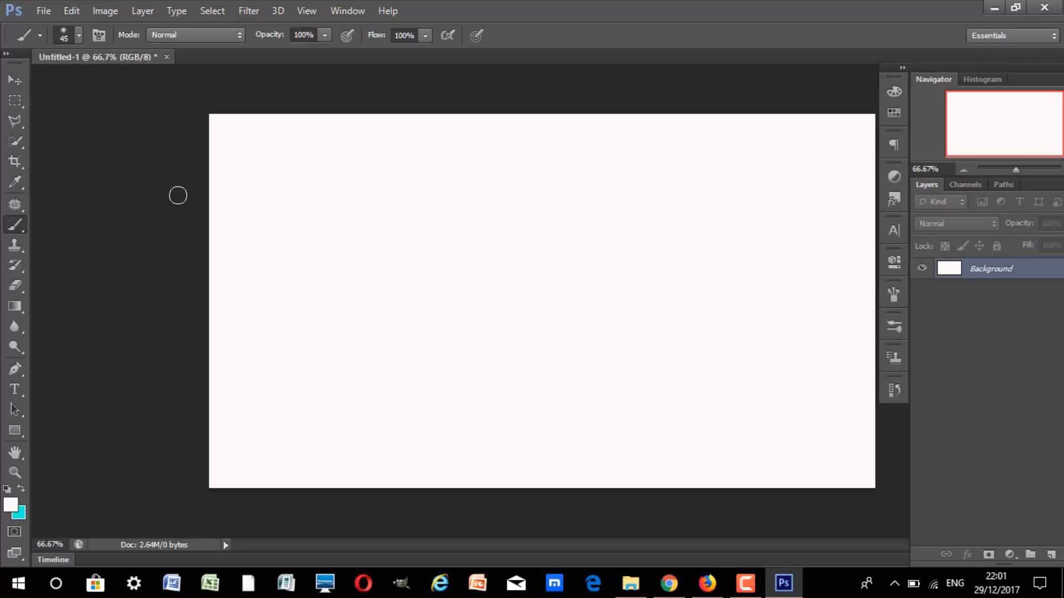
# - Open the forest_1 stock image and the blue_flowers_meadow_10 stock image, and look over both
pyautogui.click(44, 11)
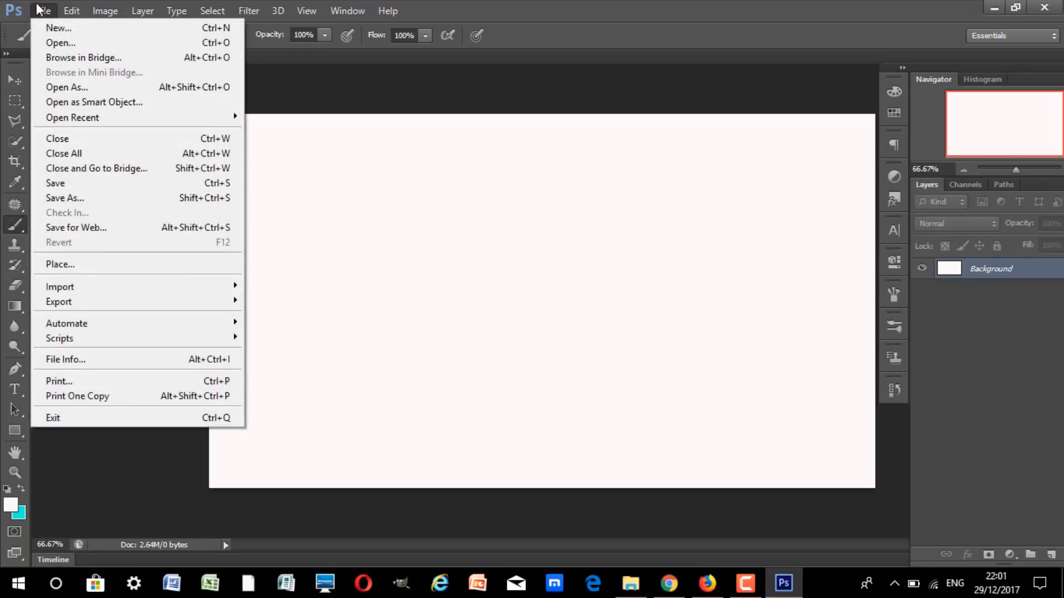
pyautogui.click(54, 42)
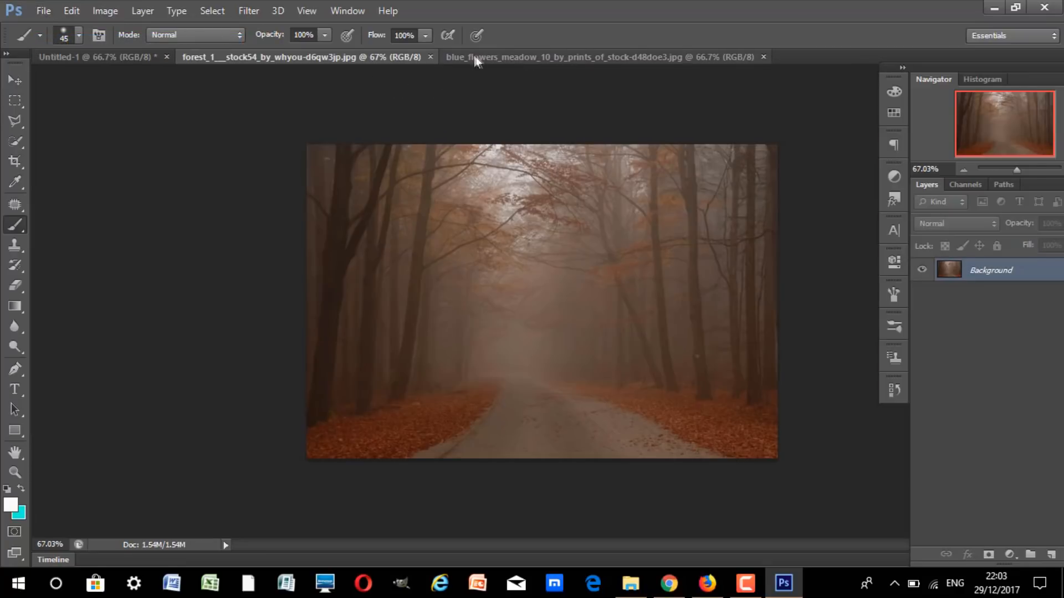
pyautogui.click(544, 62)
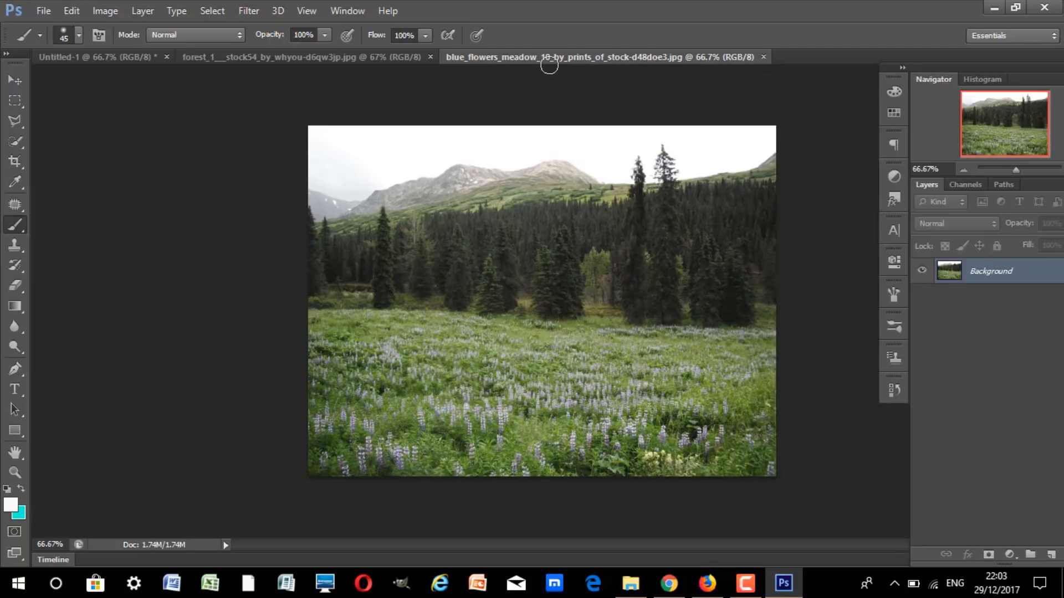
pyautogui.click(411, 59)
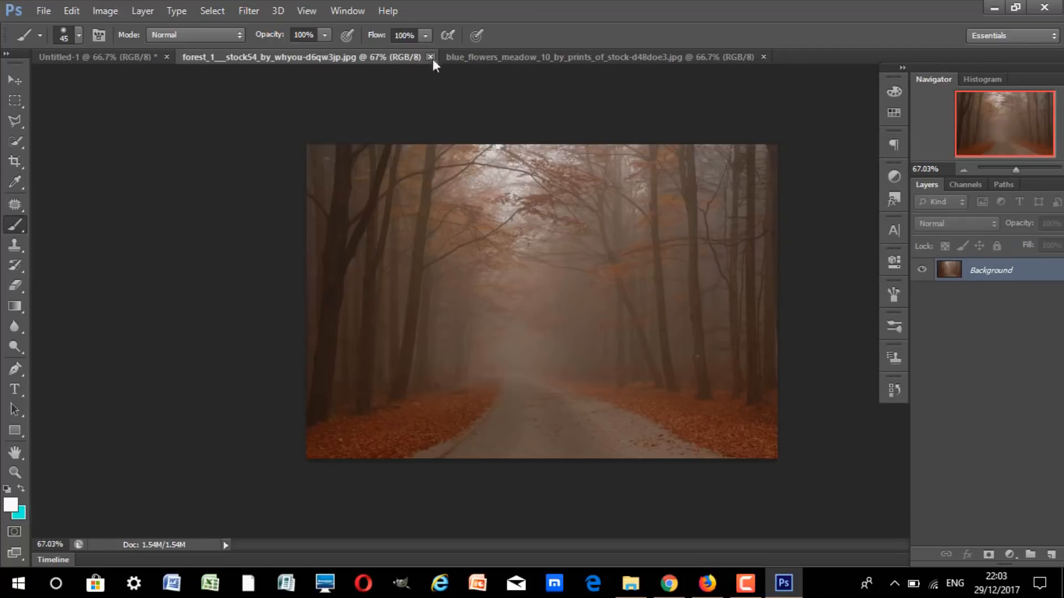
pyautogui.click(501, 58)
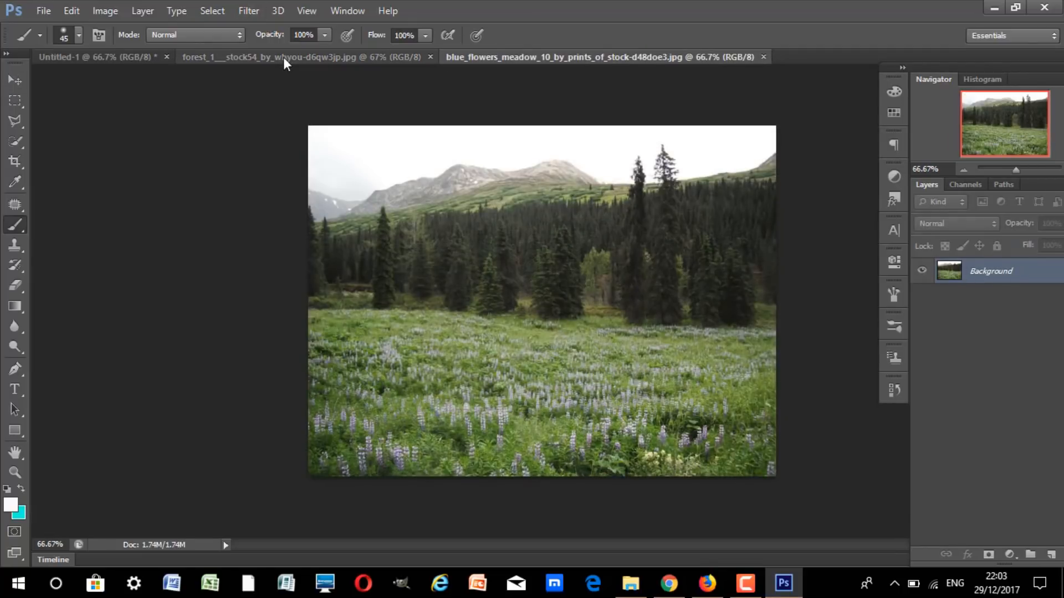
pyautogui.click(302, 57)
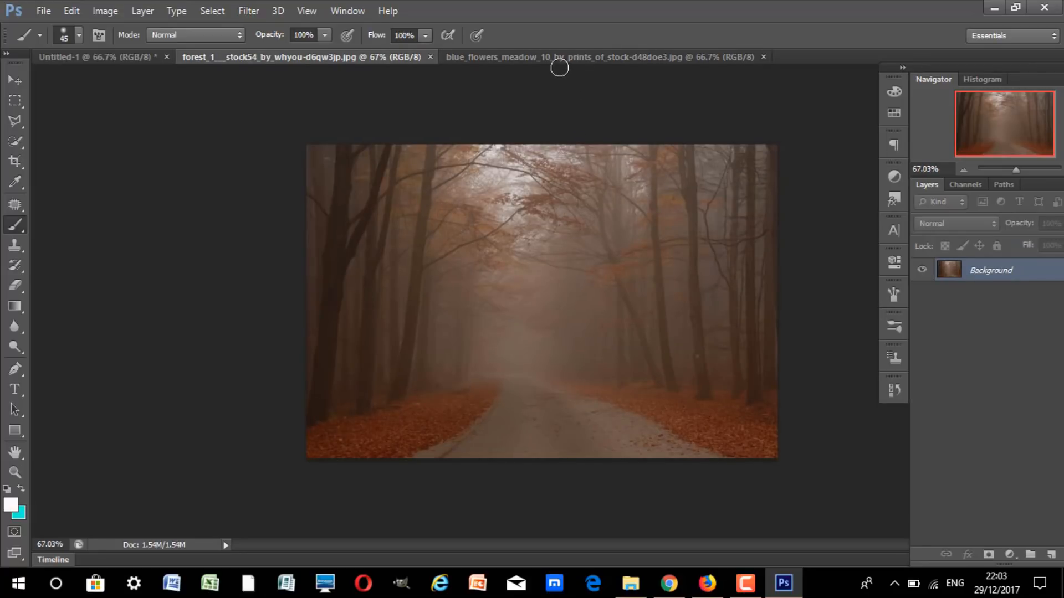
# - Copy the forest image into Untitled-1 as a layer and place it roughly in the middle of the canvas
pyautogui.click(66, 57)
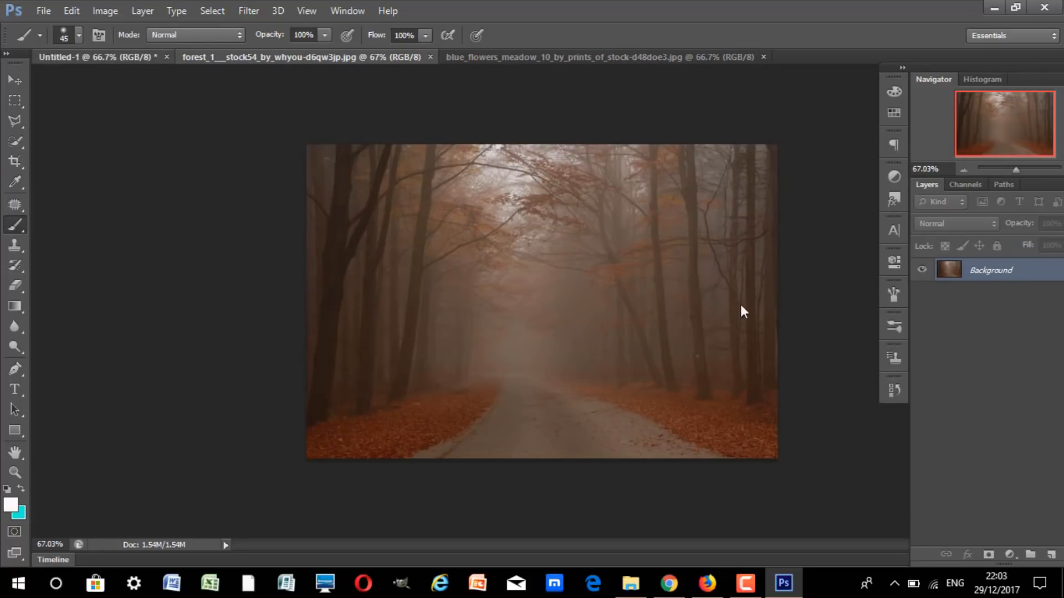
pyautogui.click(333, 61)
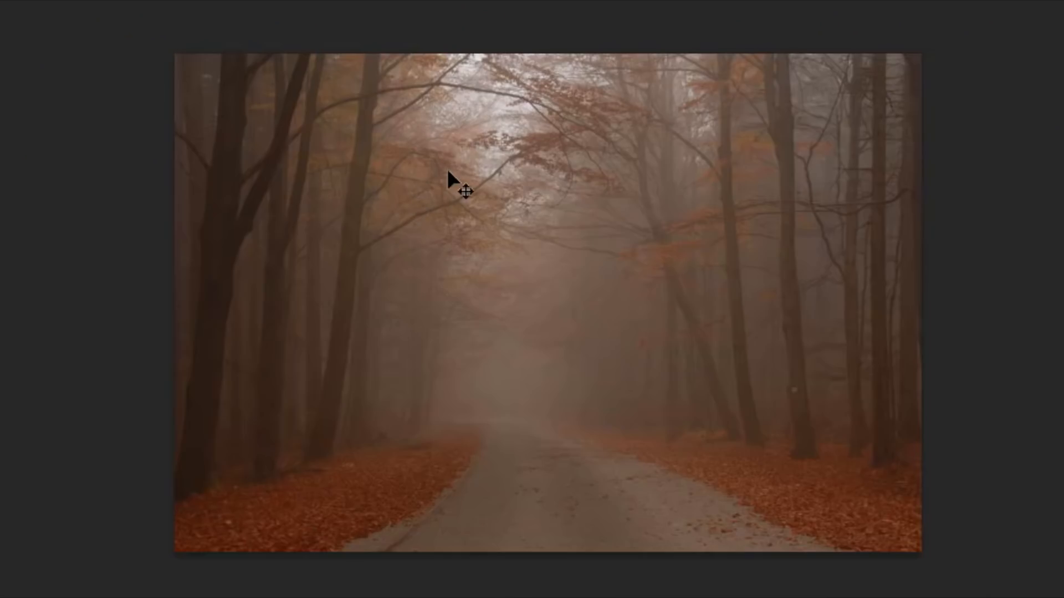
pyautogui.moveTo(447, 170); pyautogui.dragTo(659, 379)
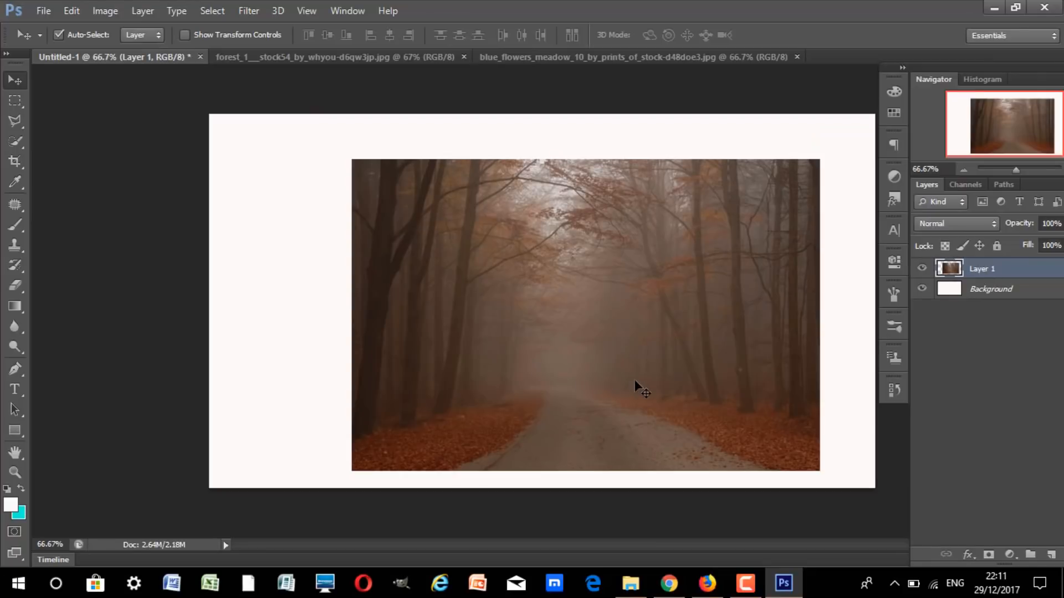
pyautogui.moveTo(633, 380); pyautogui.dragTo(606, 365)
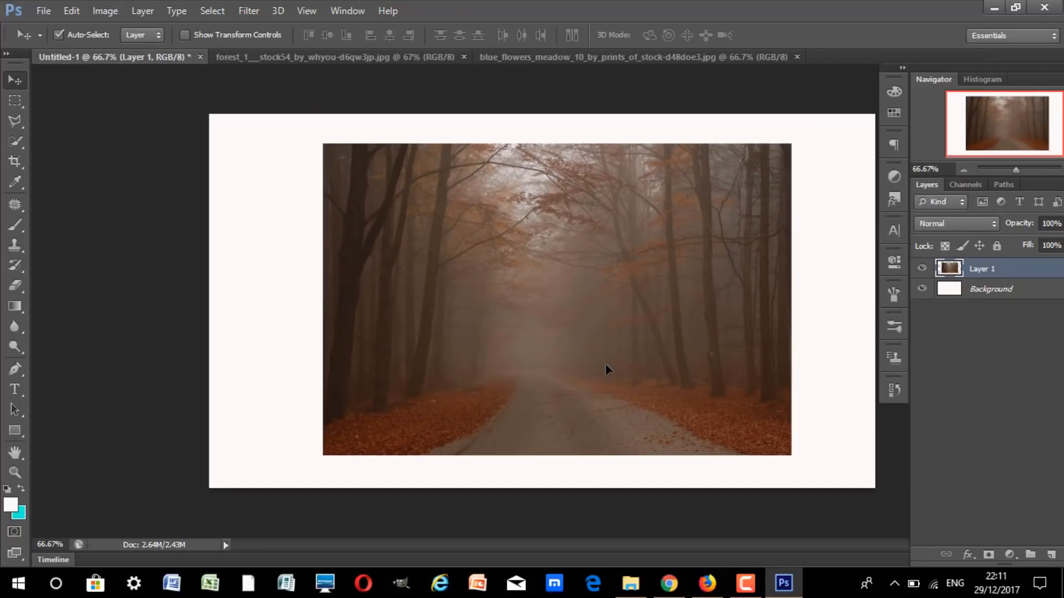
# - Scale the forest layer proportionally to about 143.8% with Free Transform so it covers the whole canvas
pyautogui.hotkey('ctrl', 't')
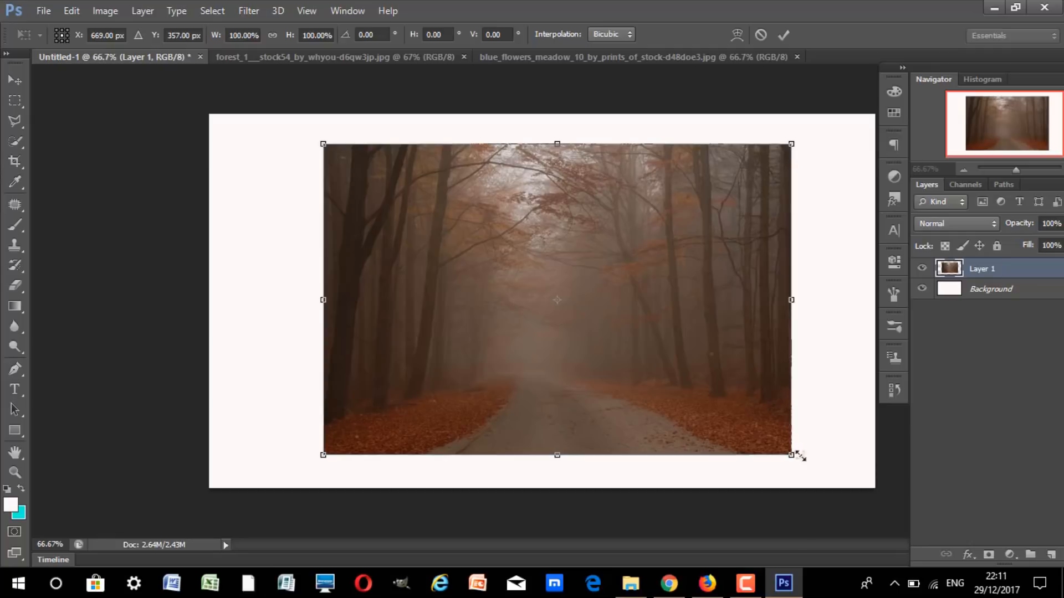
pyautogui.moveTo(792, 456); pyautogui.dragTo(833, 349)
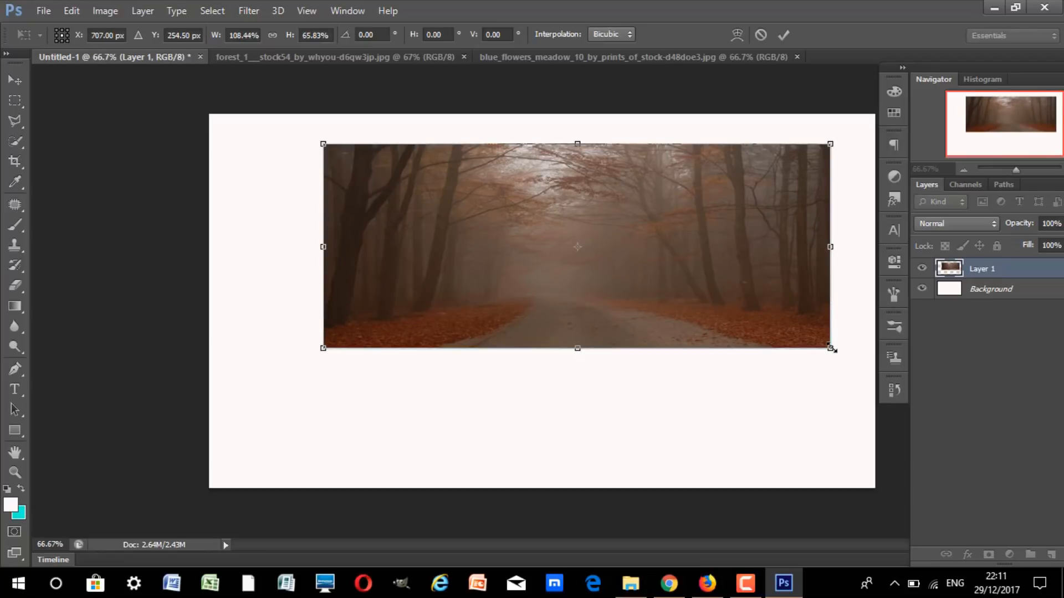
pyautogui.hotkey('ctrl', 'z')
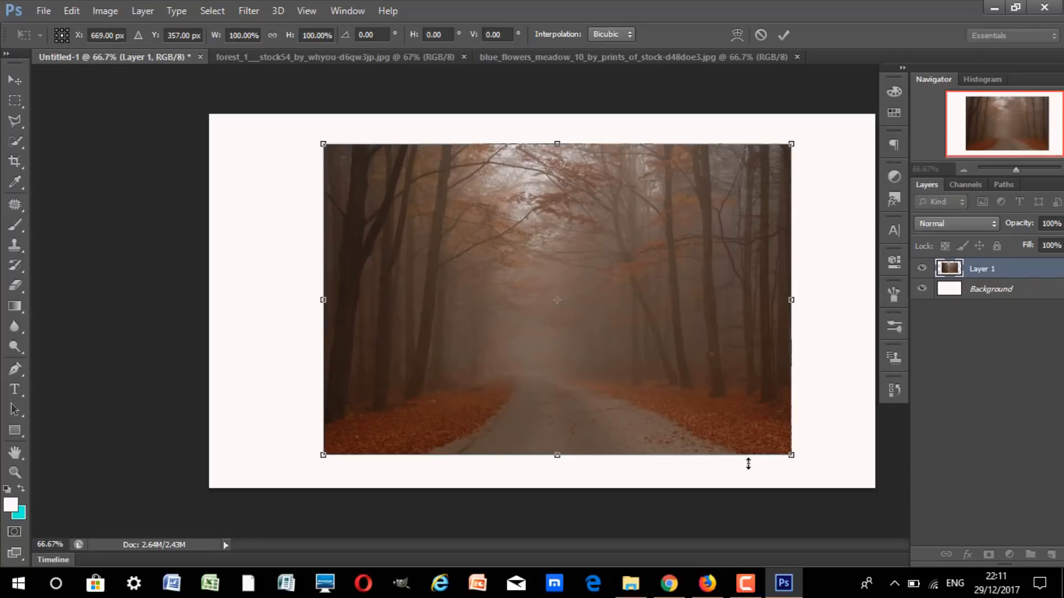
pyautogui.moveTo(791, 455); pyautogui.dragTo(835, 485)
pyautogui.moveTo(321, 141); pyautogui.dragTo(265, 105)
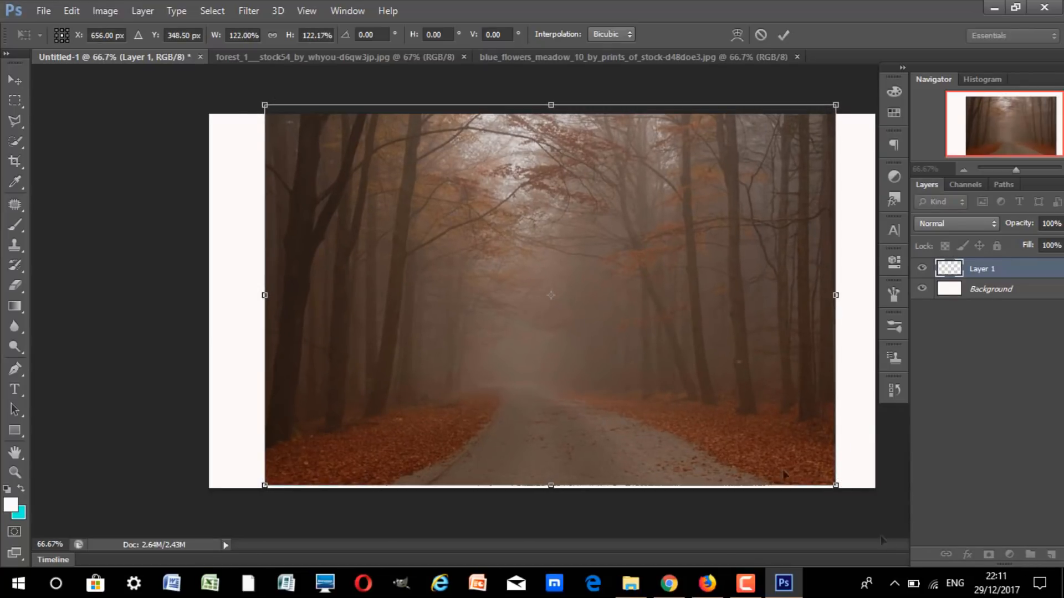
pyautogui.moveTo(835, 485); pyautogui.dragTo(879, 514)
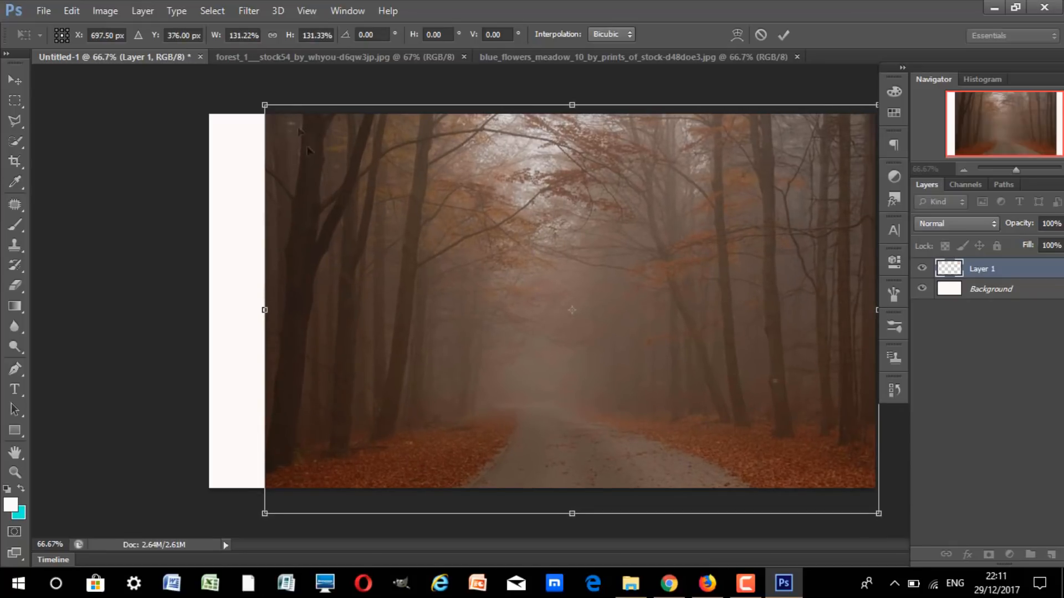
pyautogui.moveTo(257, 92); pyautogui.dragTo(218, 60)
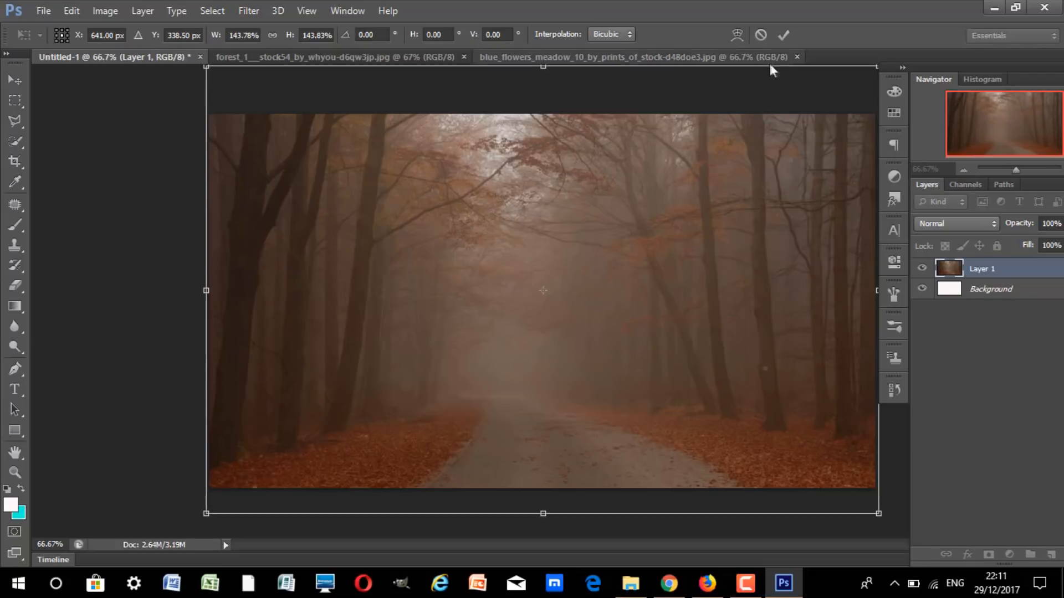
pyautogui.click(782, 34)
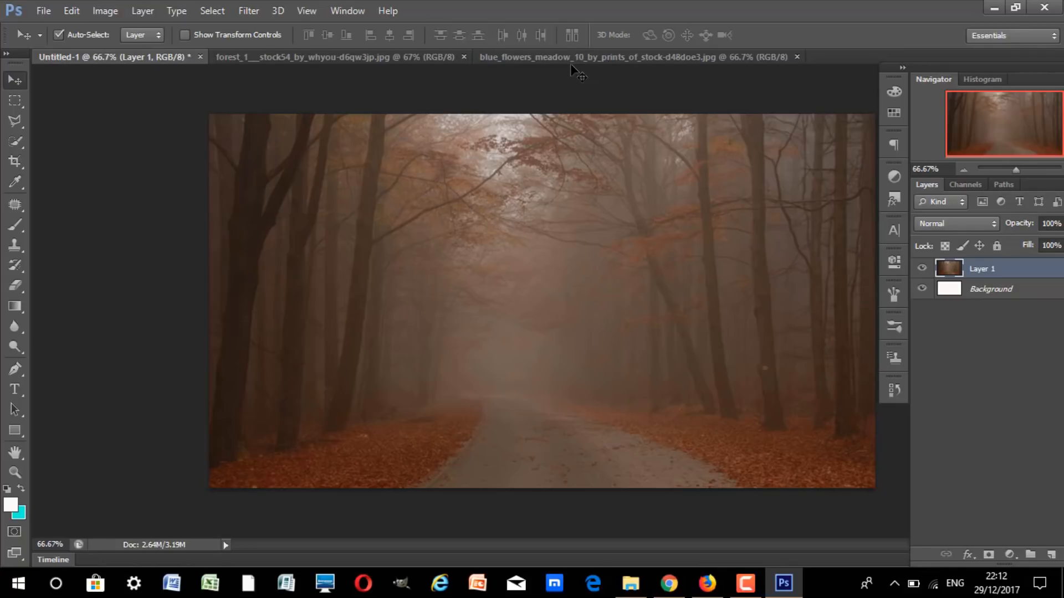
# - Close the forest source image and bring the blue flowers meadow image to the front
pyautogui.click(372, 54)
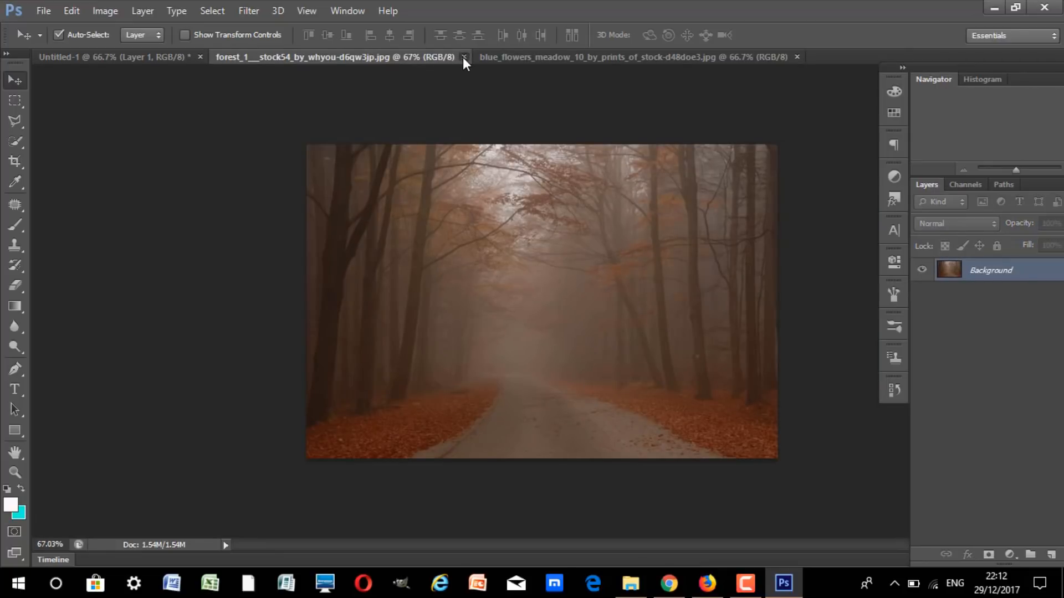
pyautogui.click(464, 57)
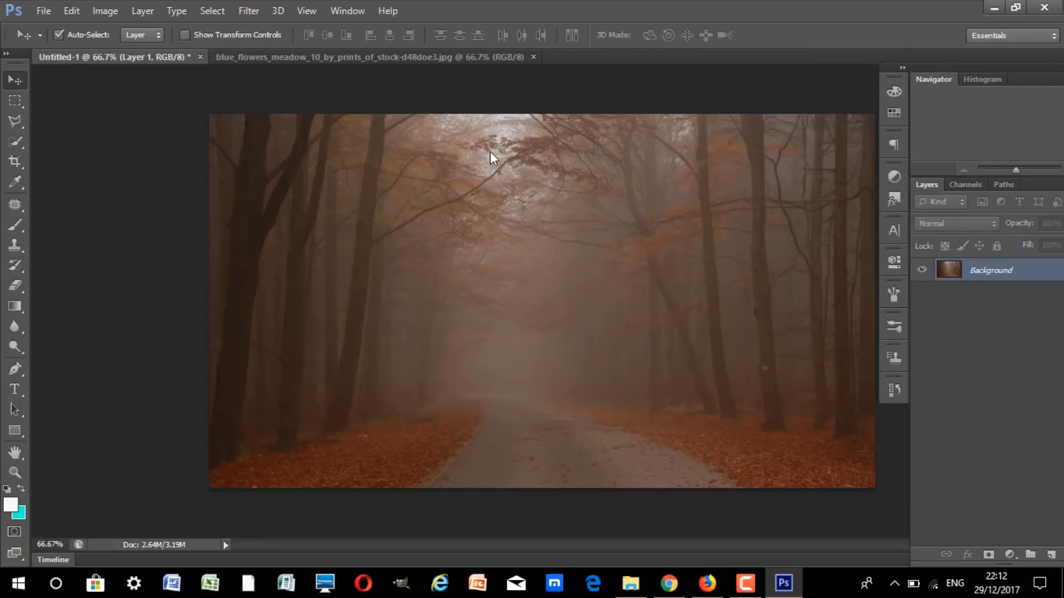
pyautogui.click(441, 58)
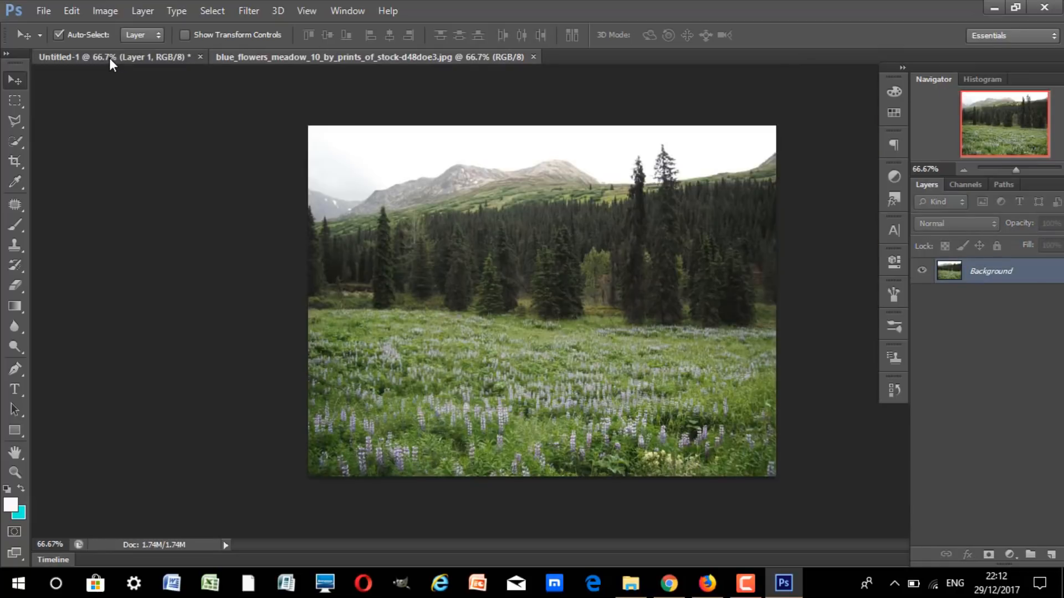
pyautogui.click(109, 57)
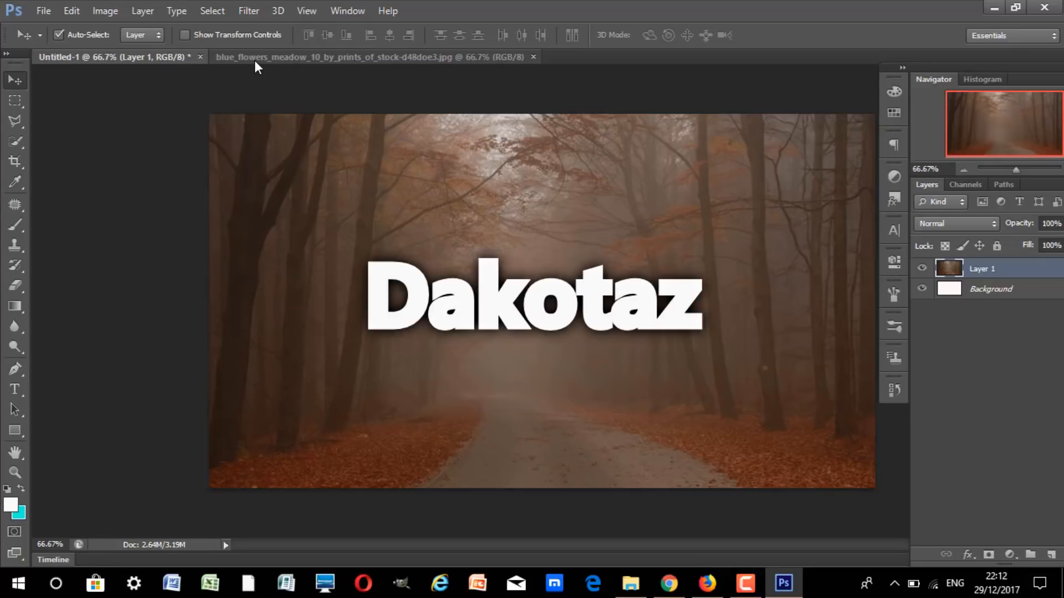
pyautogui.click(296, 57)
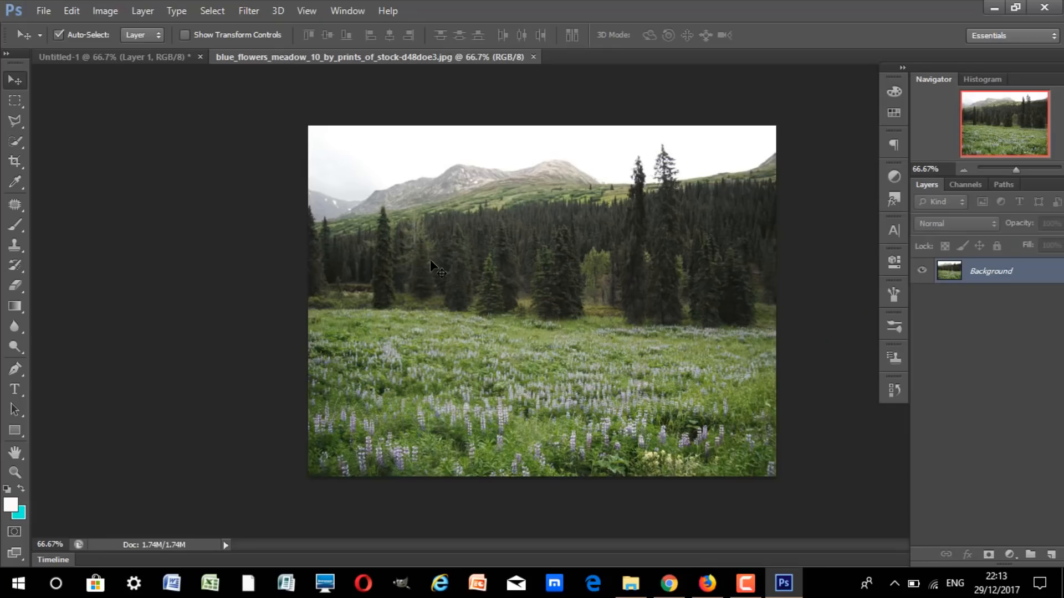
pyautogui.click(116, 52)
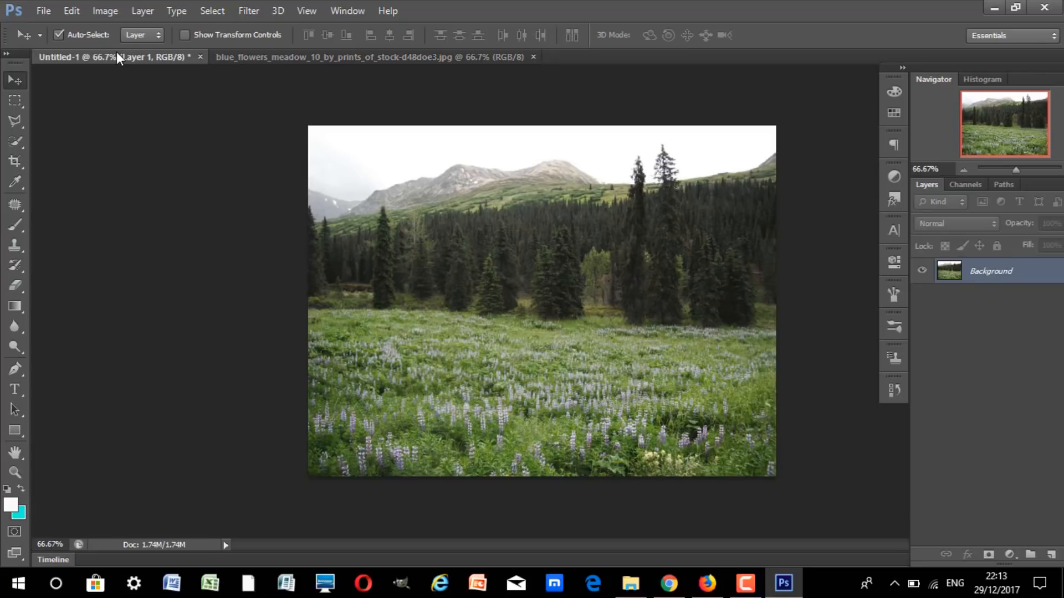
pyautogui.click(254, 62)
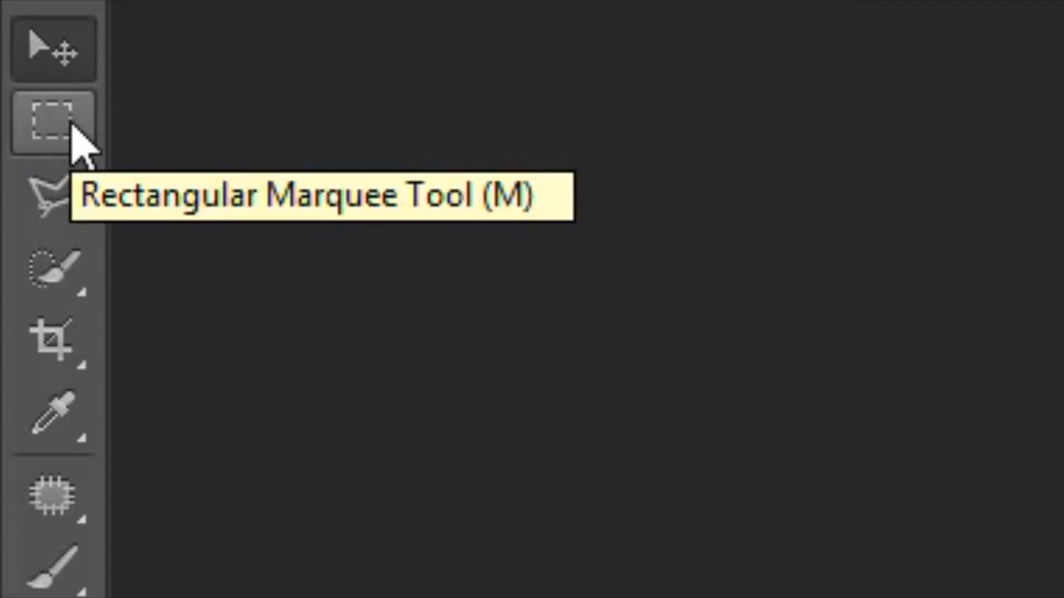
# - Select the flower field in the lower half of the meadow image, across its full width, with the Rectangular Marquee tool
pyautogui.click(72, 126)
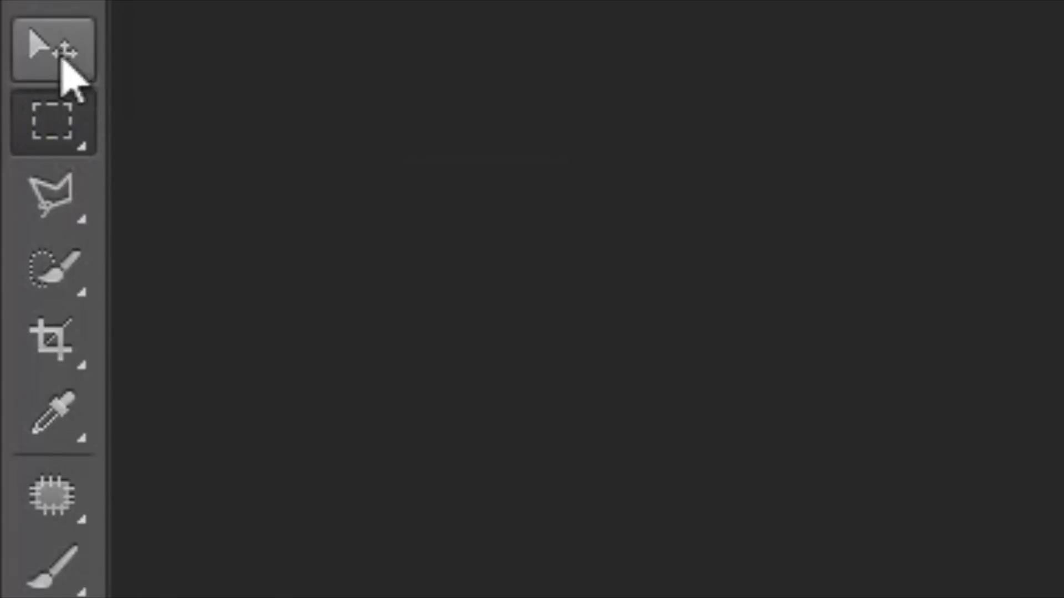
pyautogui.rightClick(83, 148)
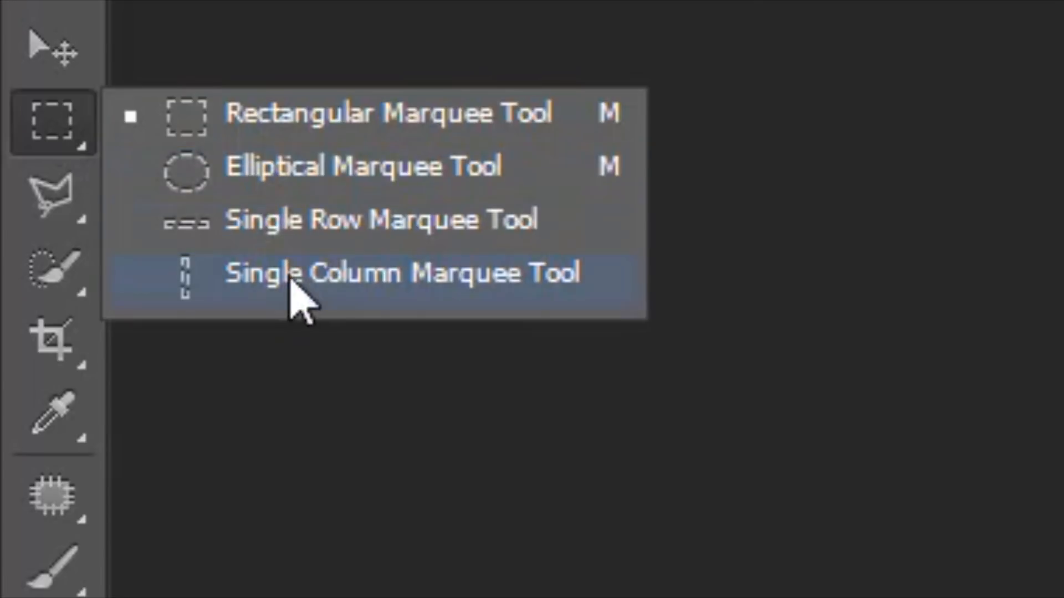
pyautogui.click(256, 114)
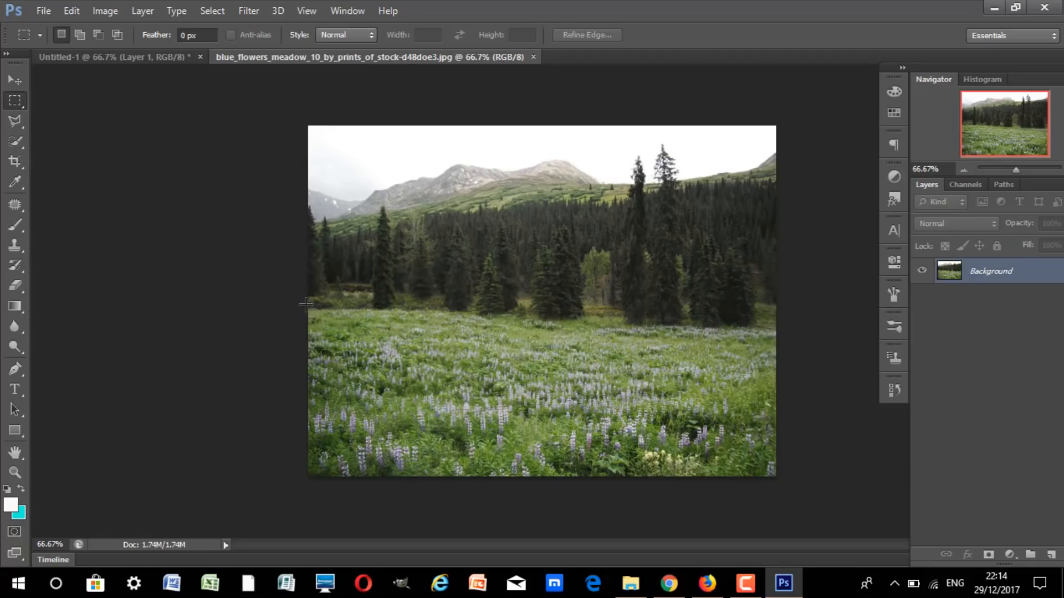
pyautogui.moveTo(302, 301); pyautogui.dragTo(822, 518)
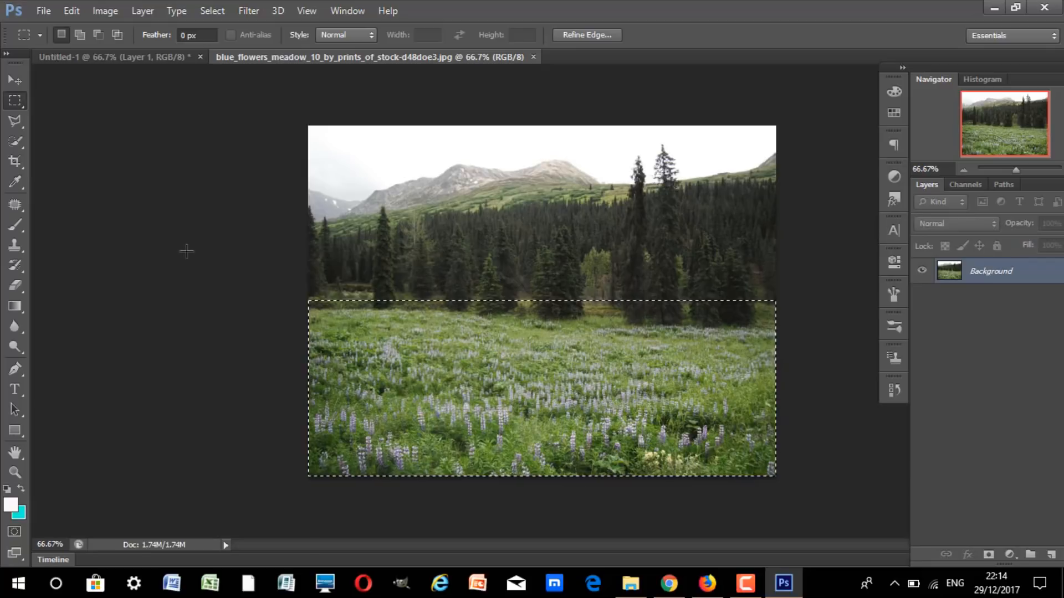
# - Copy the selected flower field into Untitled-1 as a new layer and place it against the canvas's lower right corner
pyautogui.click(15, 80)
pyautogui.moveTo(420, 369); pyautogui.dragTo(486, 343)
pyautogui.moveTo(577, 399); pyautogui.dragTo(577, 399)
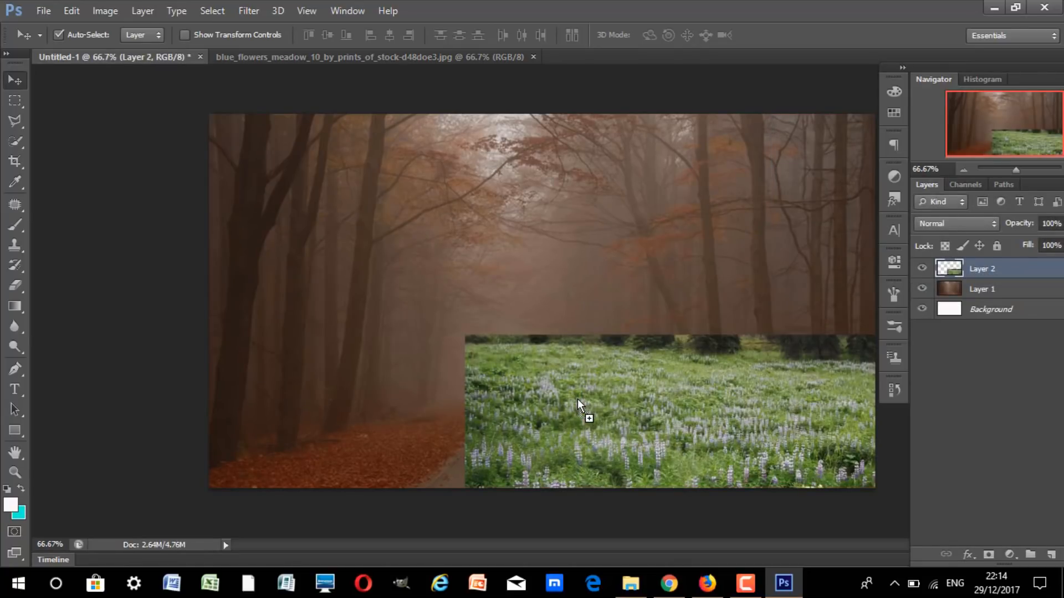
pyautogui.moveTo(577, 399); pyautogui.dragTo(648, 370)
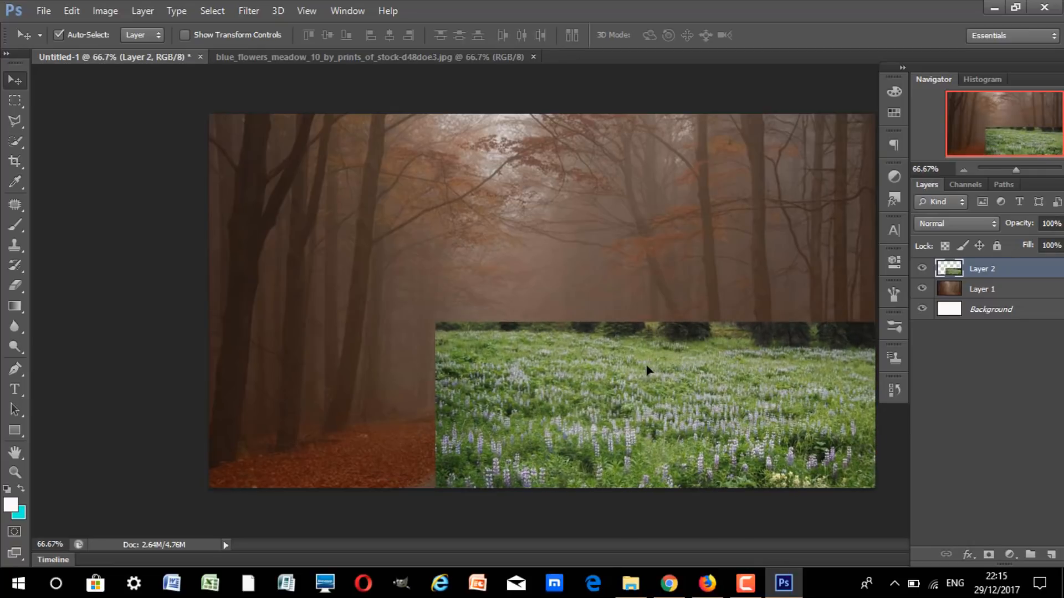
# - Enlarge the flower field layer with Free Transform to span the canvas width and lower it to cover only the bottom third
pyautogui.hotkey('ctrl', 't')
pyautogui.moveTo(558, 372); pyautogui.dragTo(438, 332)
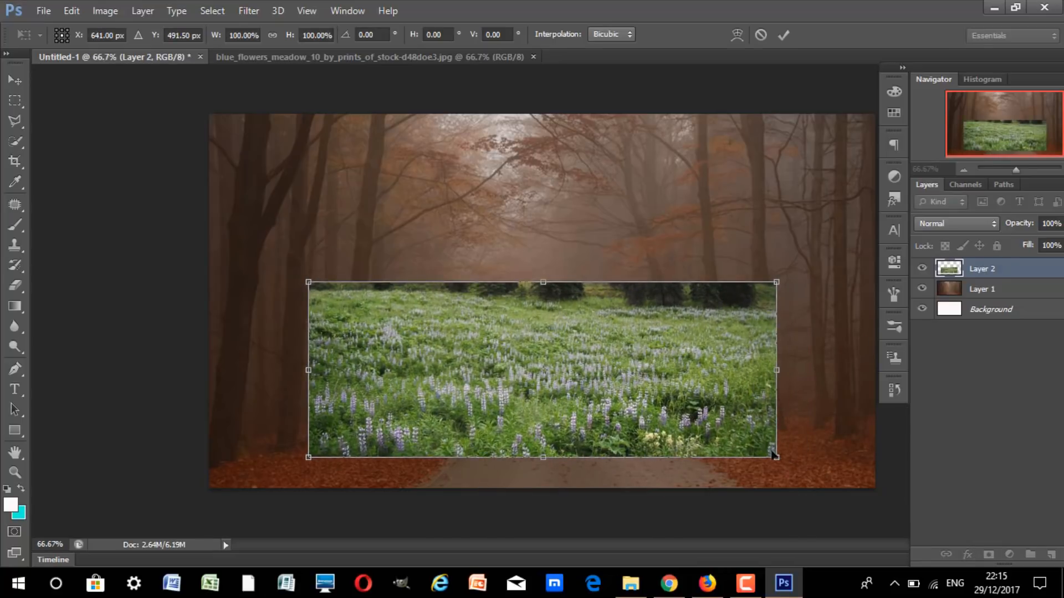
pyautogui.moveTo(776, 457); pyautogui.dragTo(875, 493)
pyautogui.moveTo(308, 282); pyautogui.dragTo(198, 235)
pyautogui.moveTo(207, 494); pyautogui.dragTo(206, 493)
pyautogui.moveTo(874, 492); pyautogui.dragTo(875, 502)
pyautogui.moveTo(699, 365); pyautogui.dragTo(701, 431)
pyautogui.press('Return')
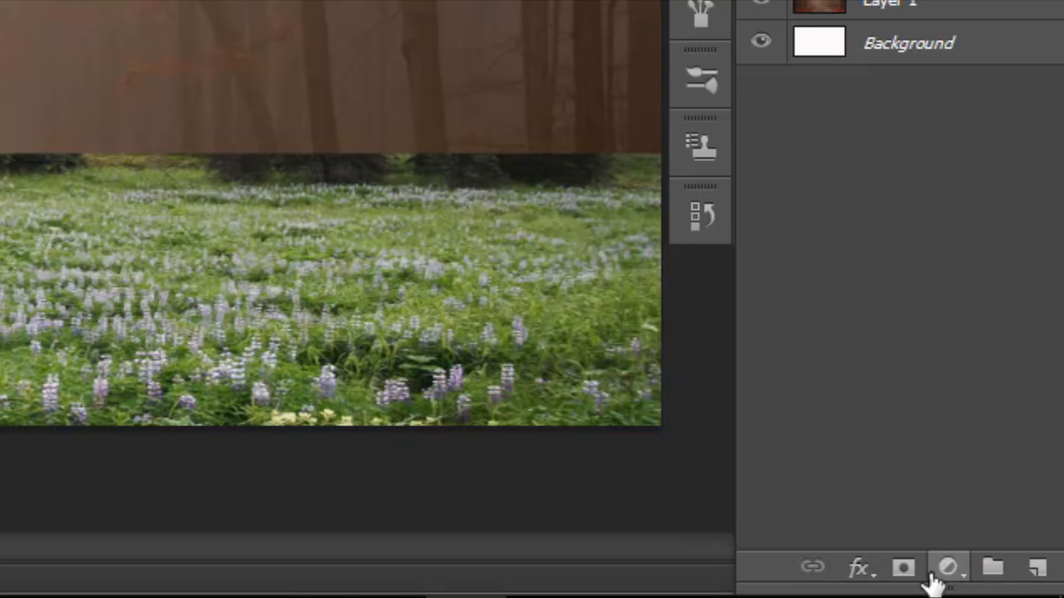
# - Add a layer mask to Layer 2 and prepare a black soft round brush at 125 px with 0% hardness
pyautogui.click(913, 571)
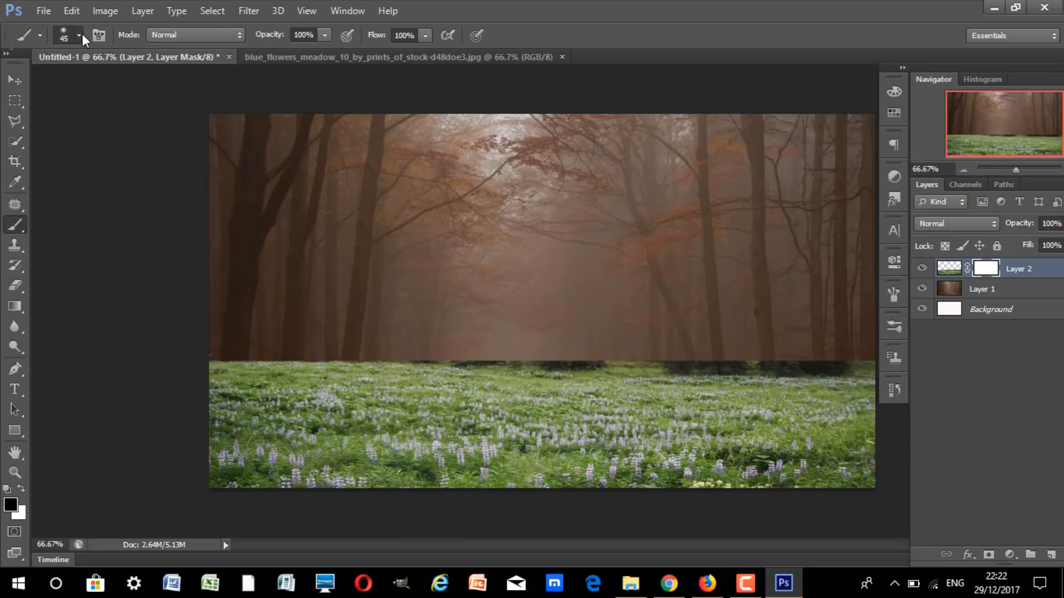
pyautogui.click(78, 35)
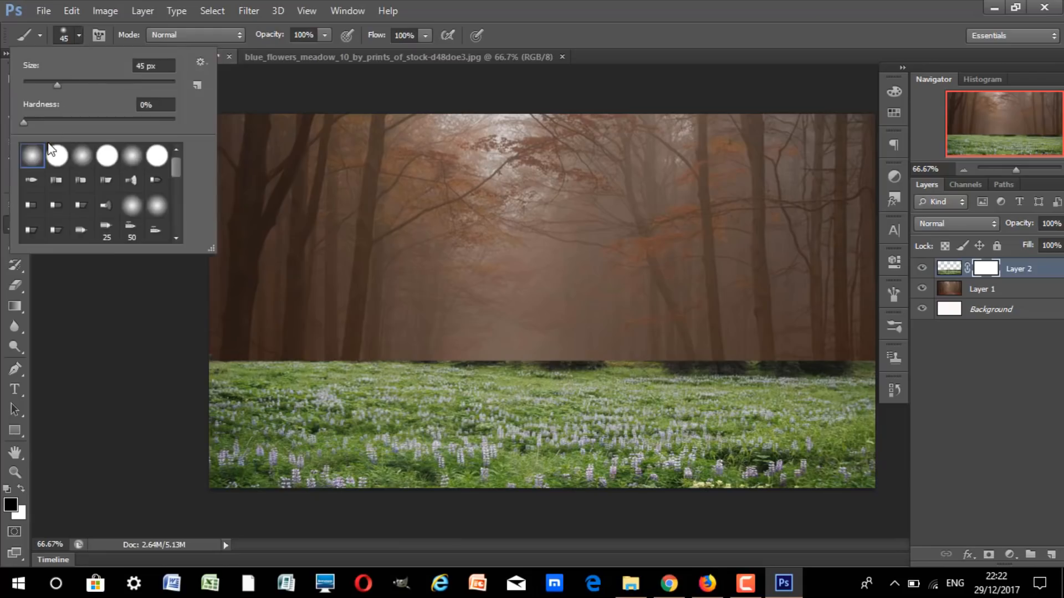
pyautogui.doubleClick(32, 159)
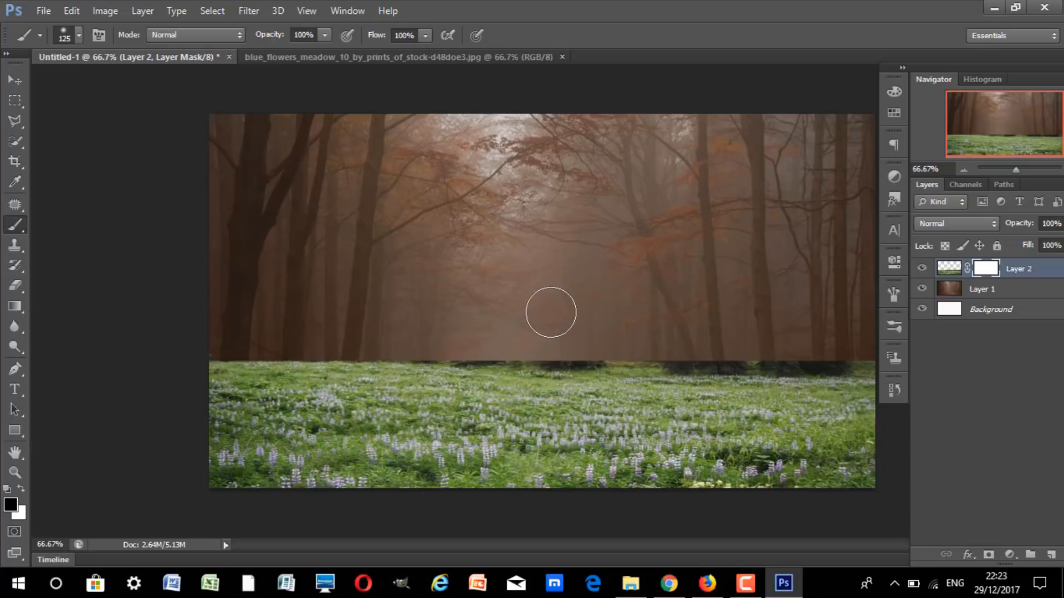
pyautogui.press(']')
pyautogui.press(']')
pyautogui.press(']')
pyautogui.press('[')
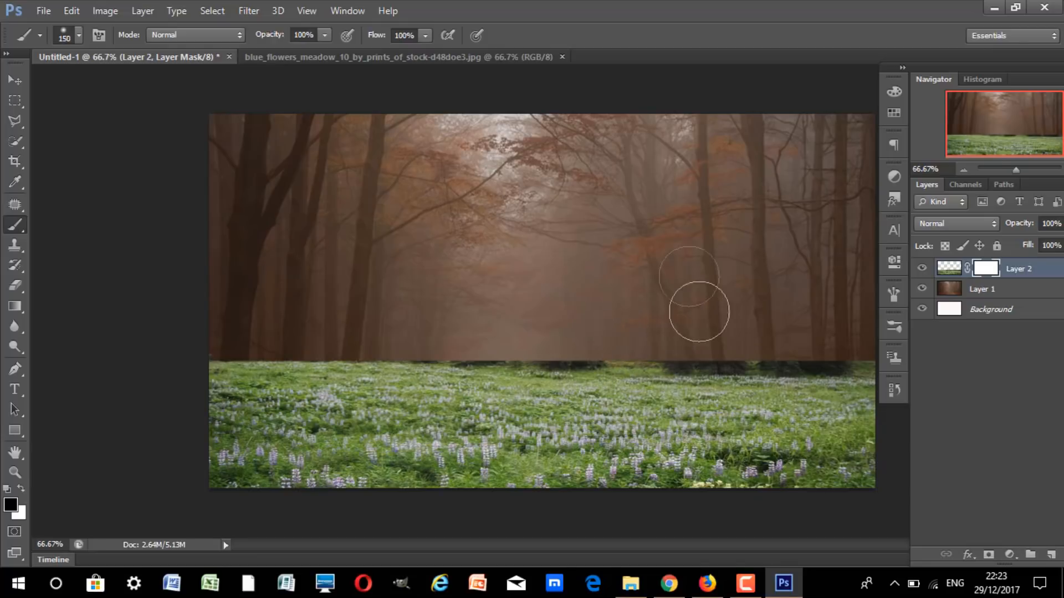
pyautogui.press('[')
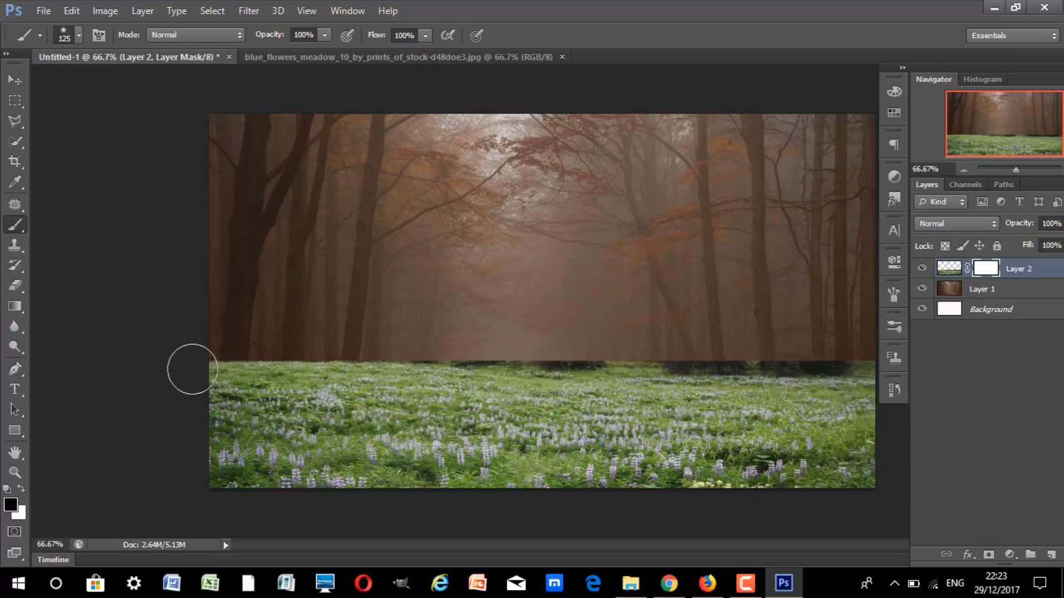
# - Try to blend the meadow's upper edge into the forest by painting black across Layer 2's mask
pyautogui.moveTo(209, 367); pyautogui.dragTo(636, 372)
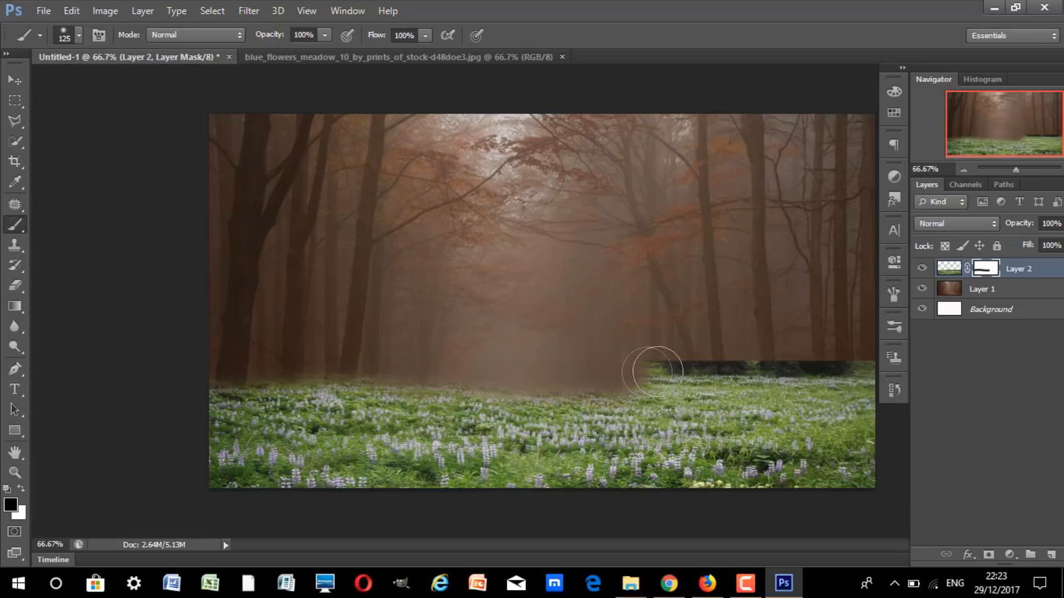
pyautogui.hotkey('ctrl', 'z')
pyautogui.moveTo(866, 361)
pyautogui.mouseDown()
pyautogui.moveTo(782, 340)
pyautogui.moveTo(531, 354)
pyautogui.moveTo(263, 340)
pyautogui.moveTo(195, 366)
pyautogui.mouseUp()
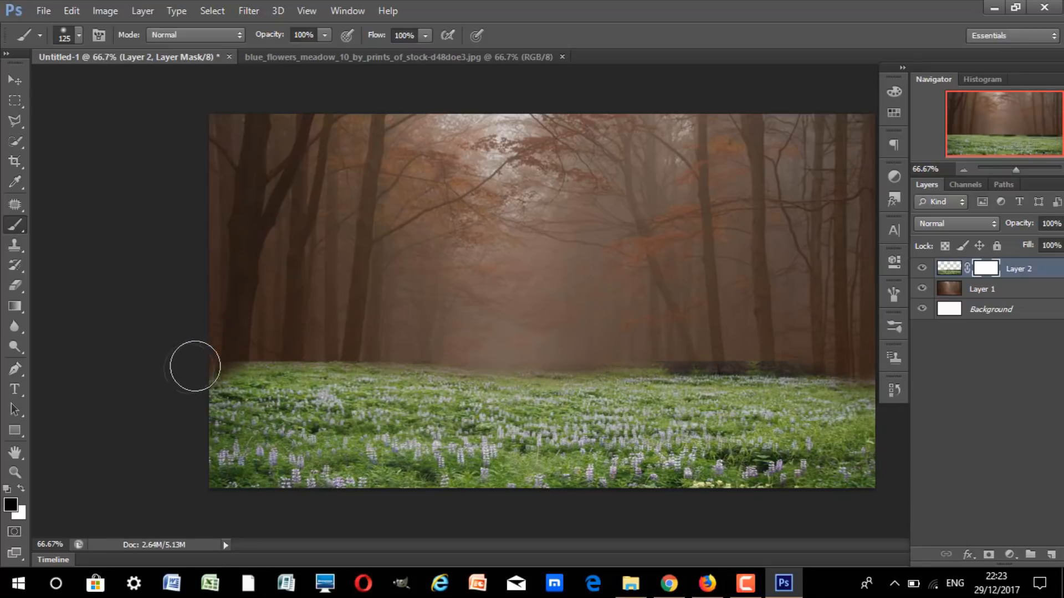
pyautogui.hotkey('ctrl', 'z')
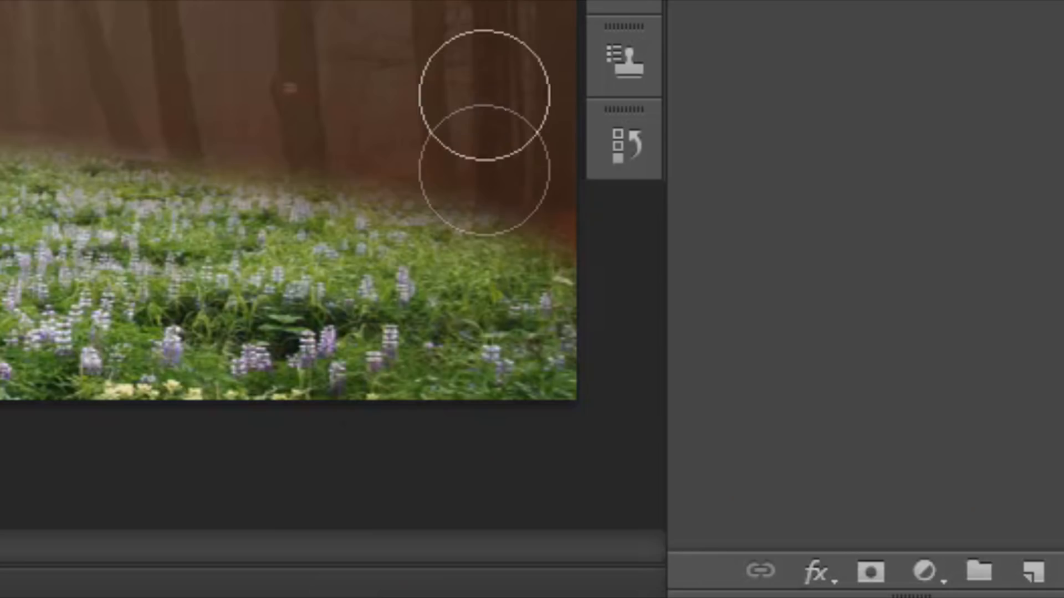
# - Add a Curves adjustment clipped to Layer 2 with RGB points at input 255/output 228, 37/24 and 159/152
pyautogui.click(942, 573)
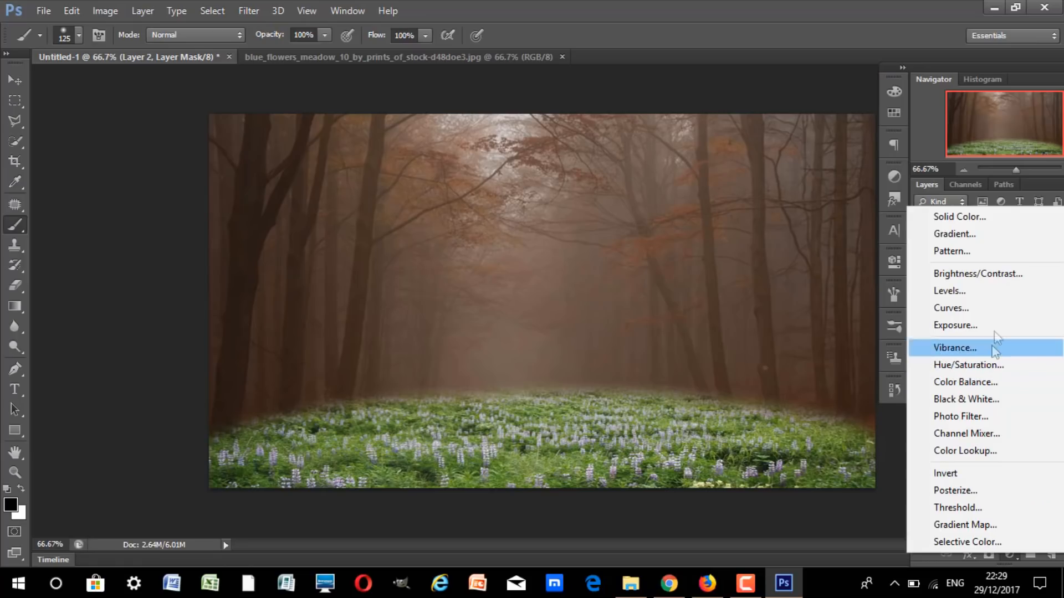
pyautogui.click(996, 315)
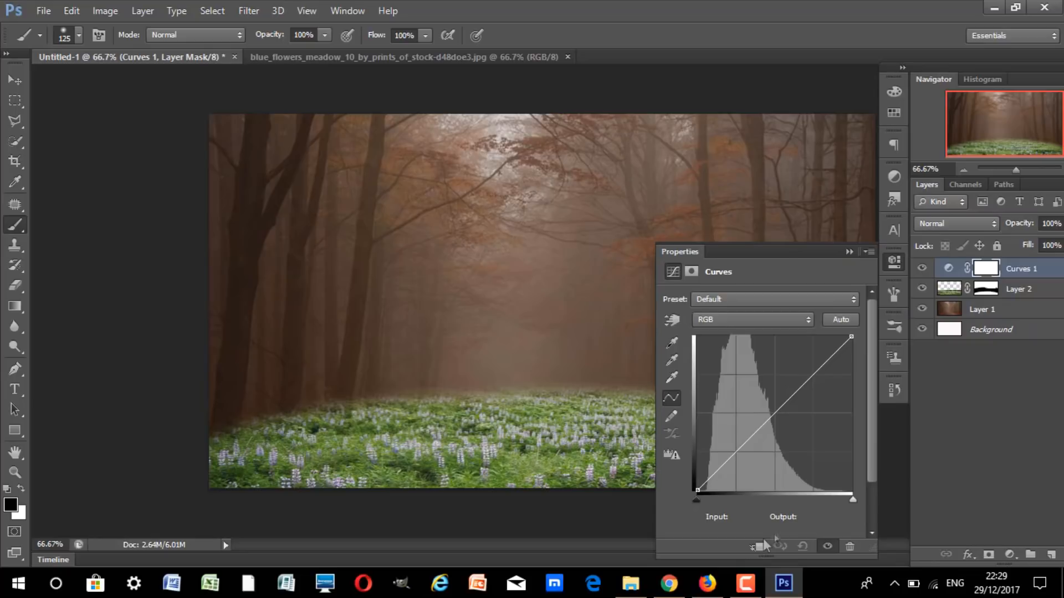
pyautogui.click(757, 546)
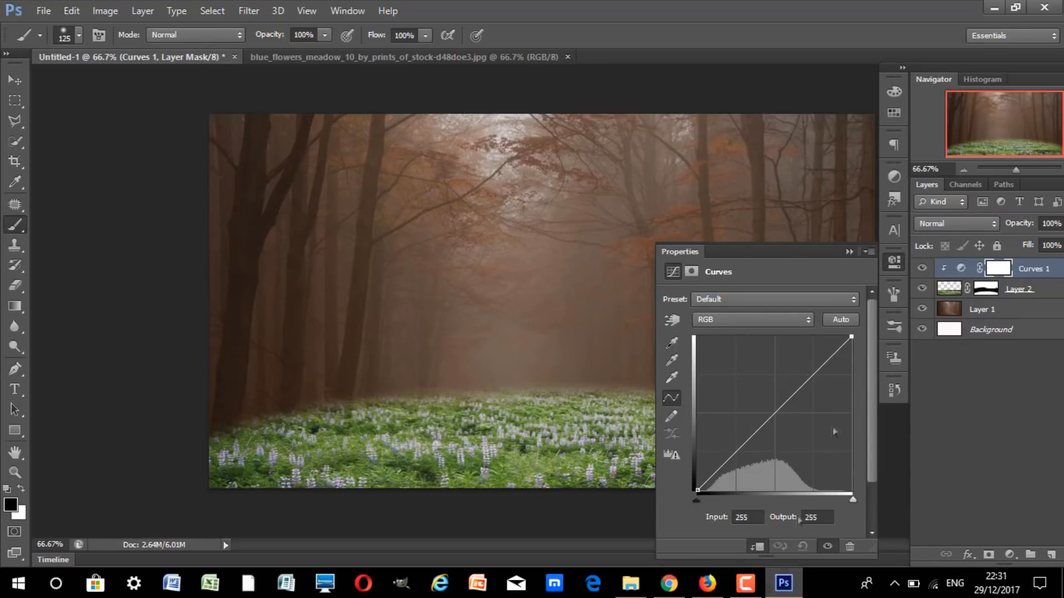
pyautogui.moveTo(857, 335); pyautogui.dragTo(861, 352)
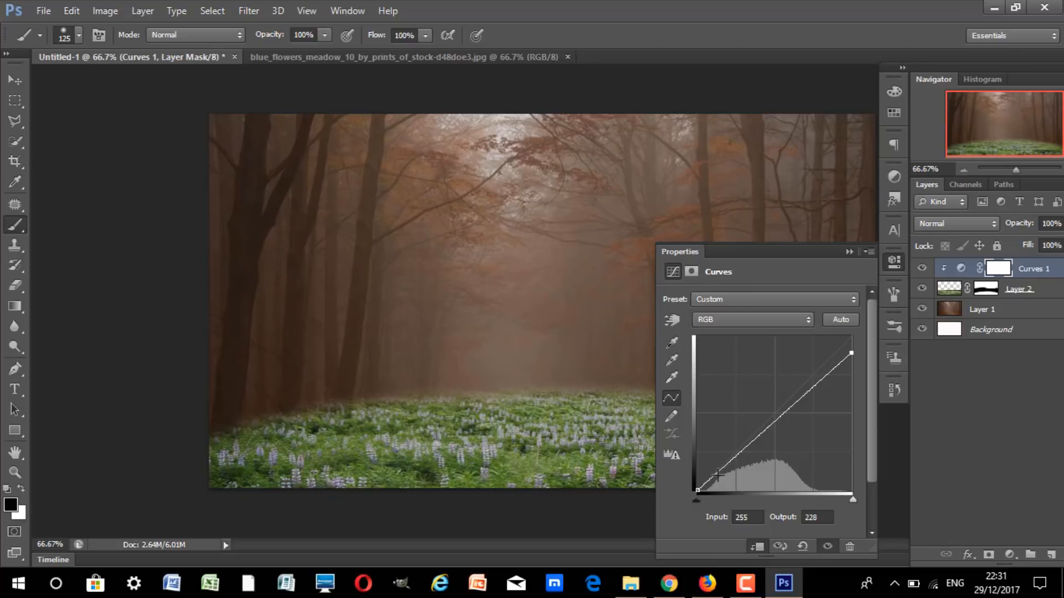
pyautogui.moveTo(718, 474); pyautogui.dragTo(720, 475)
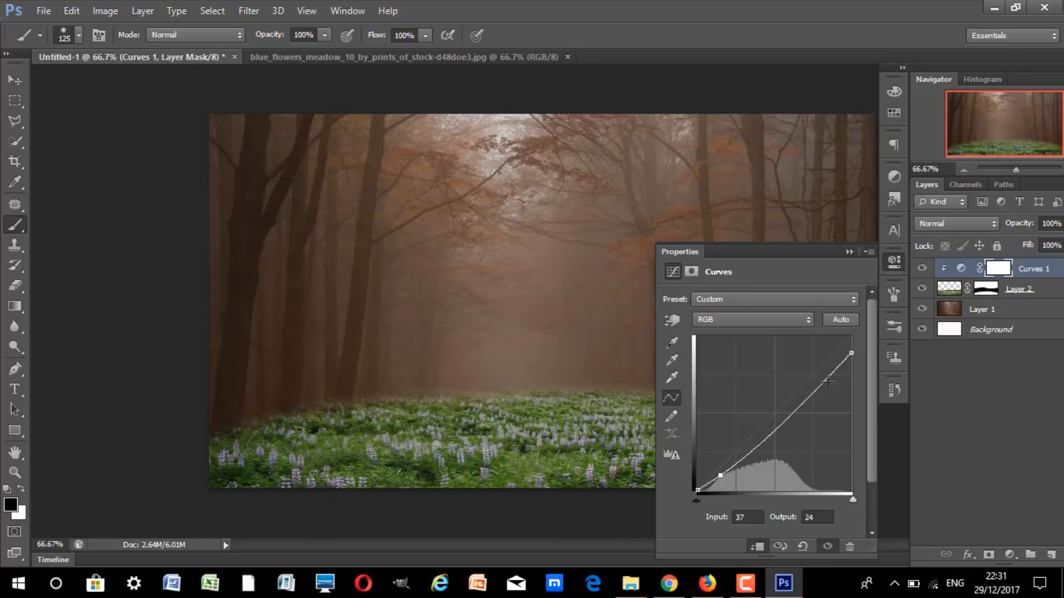
pyautogui.moveTo(798, 410); pyautogui.dragTo(793, 398)
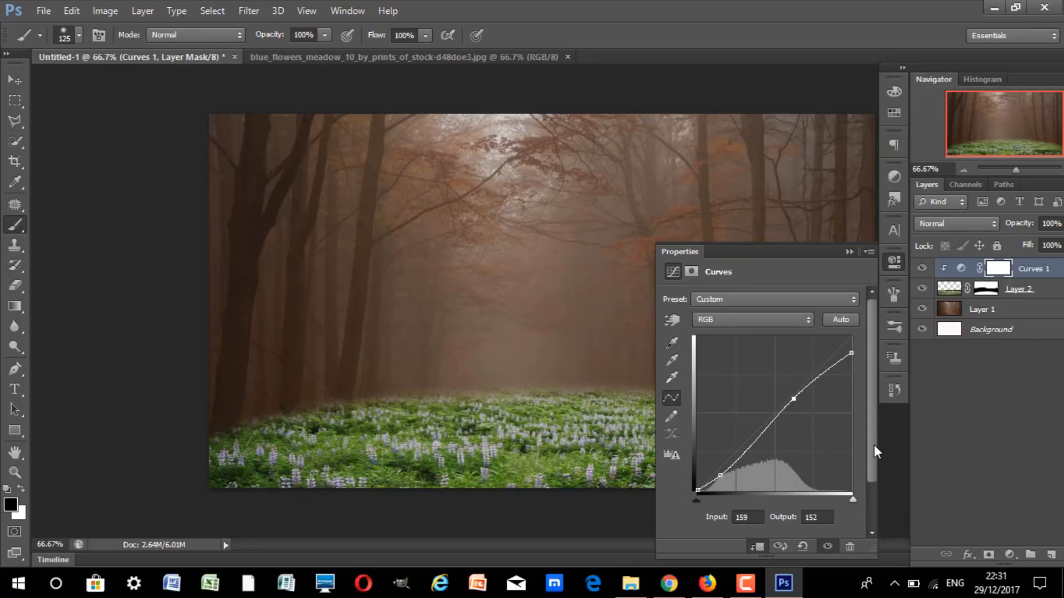
pyautogui.click(1009, 504)
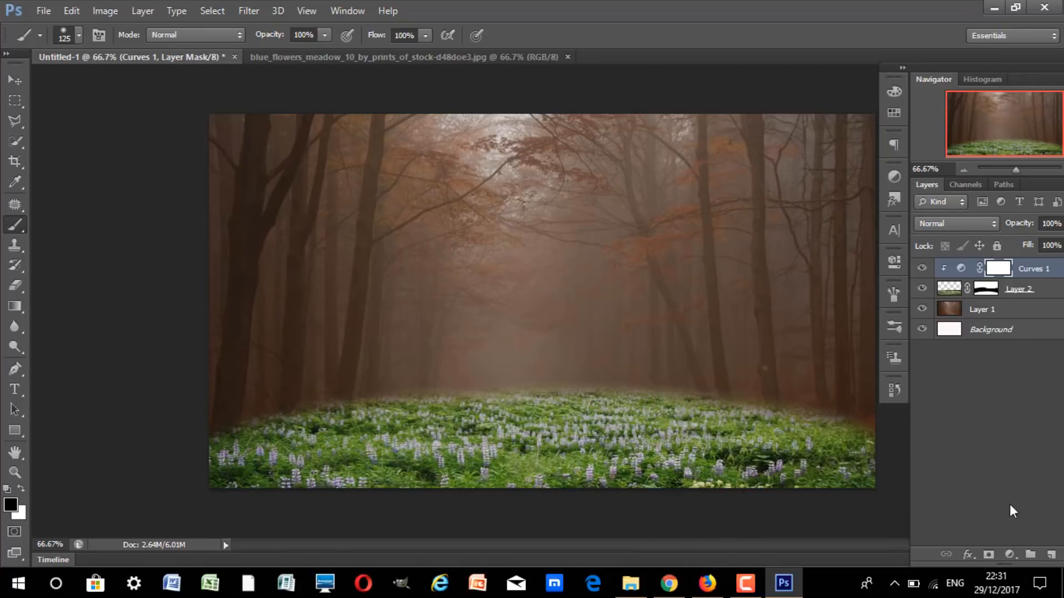
# - Add a Hue/Saturation adjustment above the curves and lower the master saturation to about -50
pyautogui.click(1008, 555)
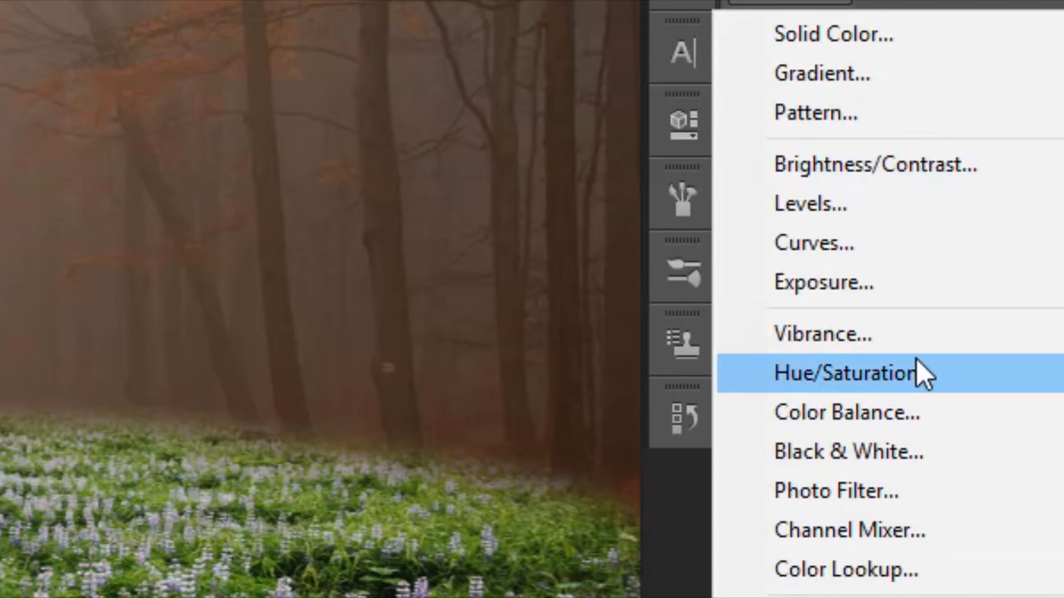
pyautogui.click(1004, 373)
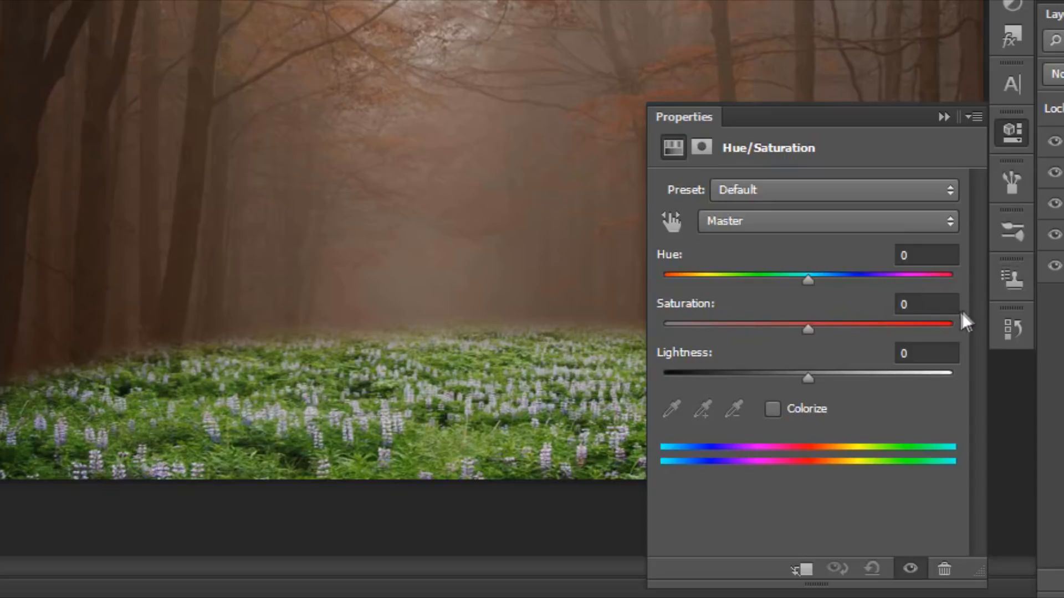
pyautogui.moveTo(803, 332); pyautogui.dragTo(735, 329)
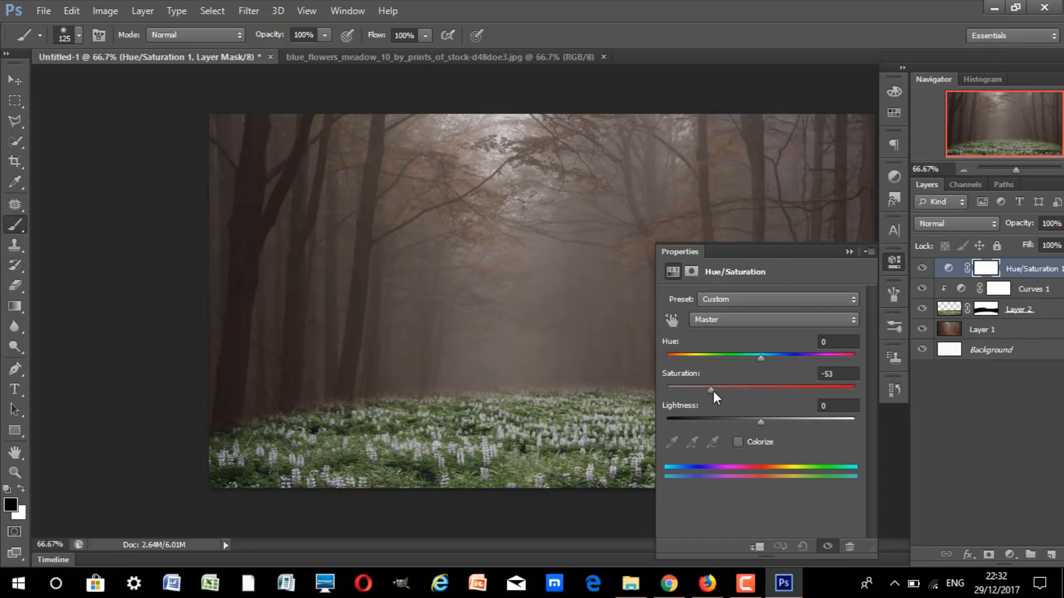
pyautogui.moveTo(713, 392); pyautogui.dragTo(716, 393)
# - Add a Gradient Map adjustment above Hue/Saturation using the black-to-white Foreground to Background preset
pyautogui.click(1010, 554)
pyautogui.click(979, 533)
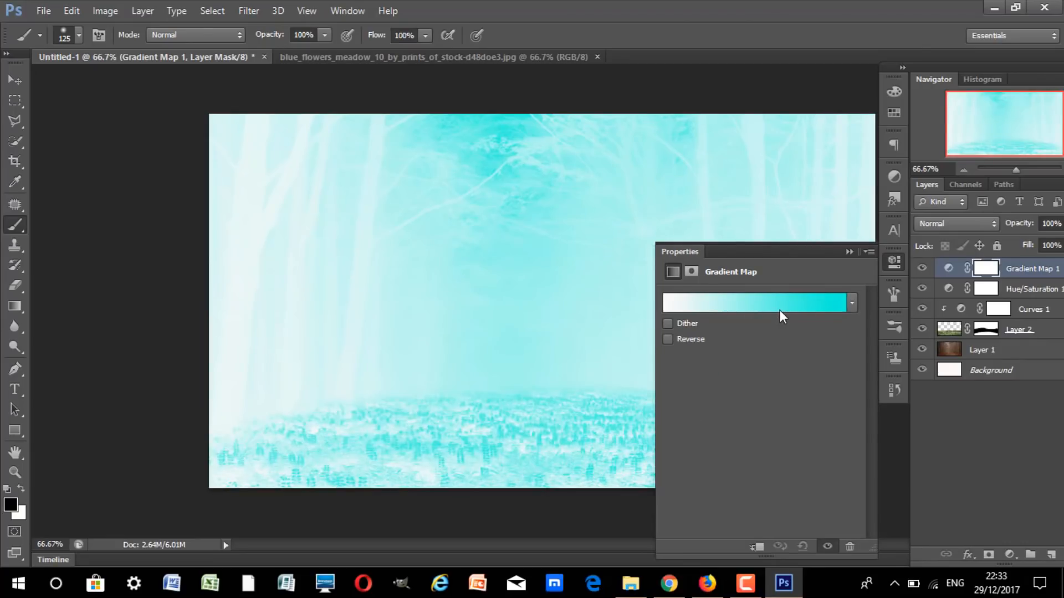
pyautogui.click(852, 304)
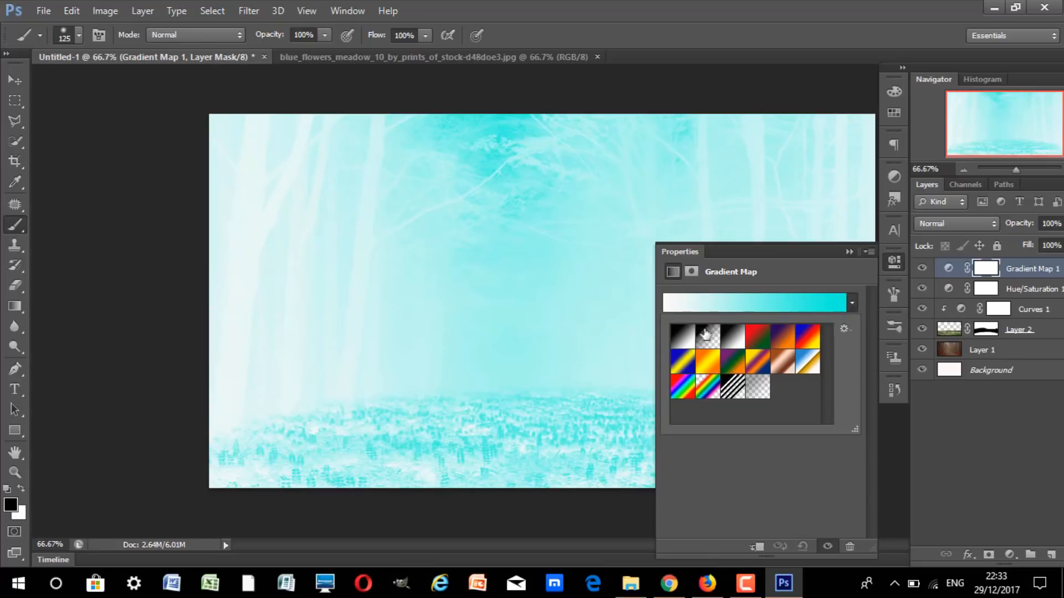
pyautogui.click(683, 336)
# - Change the gradient map's white colour stop at 100% to blue #336b9f
pyautogui.click(754, 303)
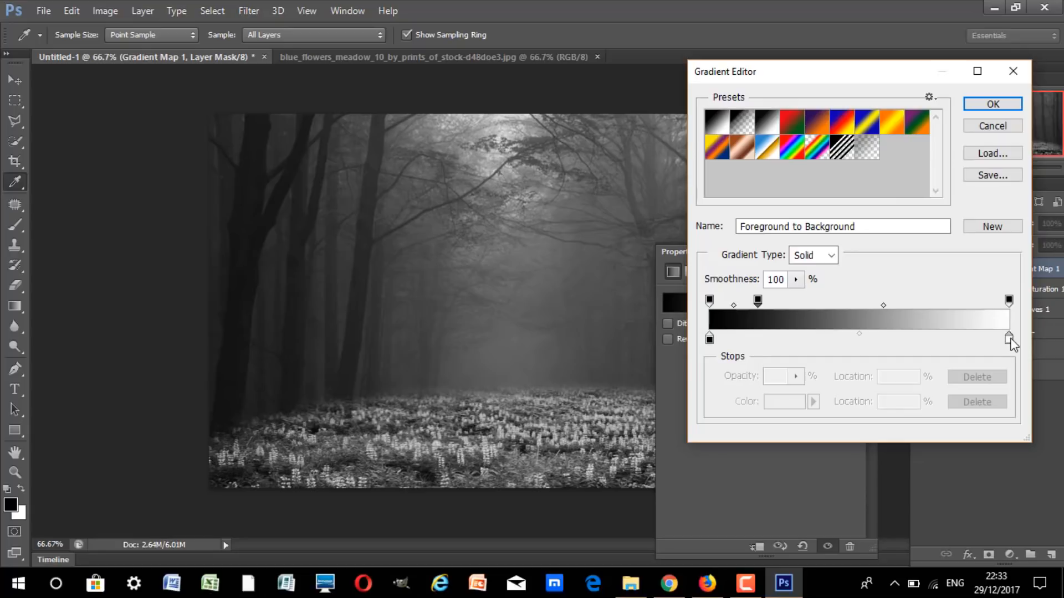
pyautogui.click(1009, 337)
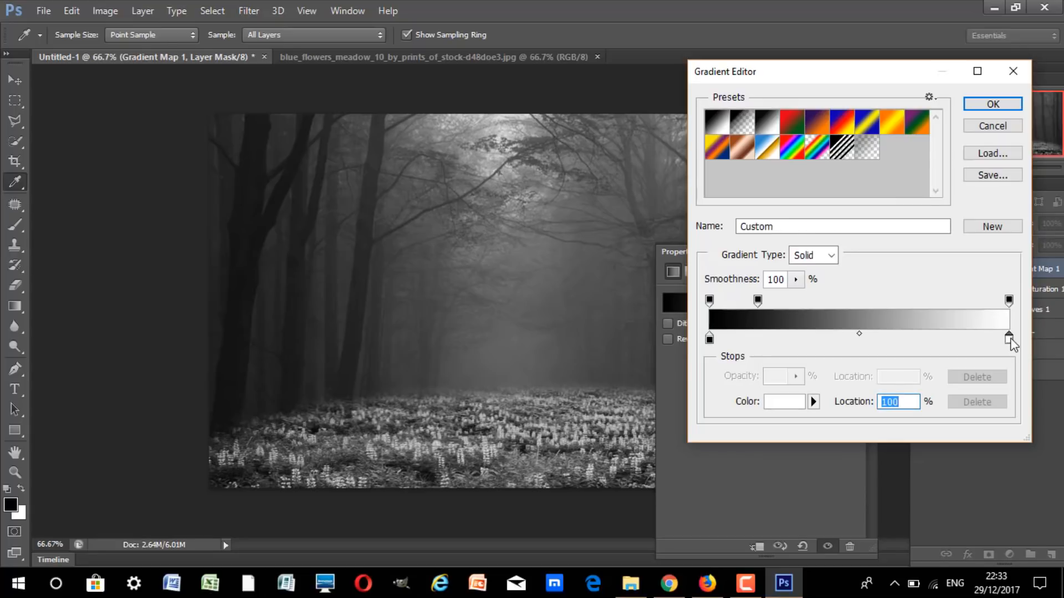
pyautogui.click(784, 401)
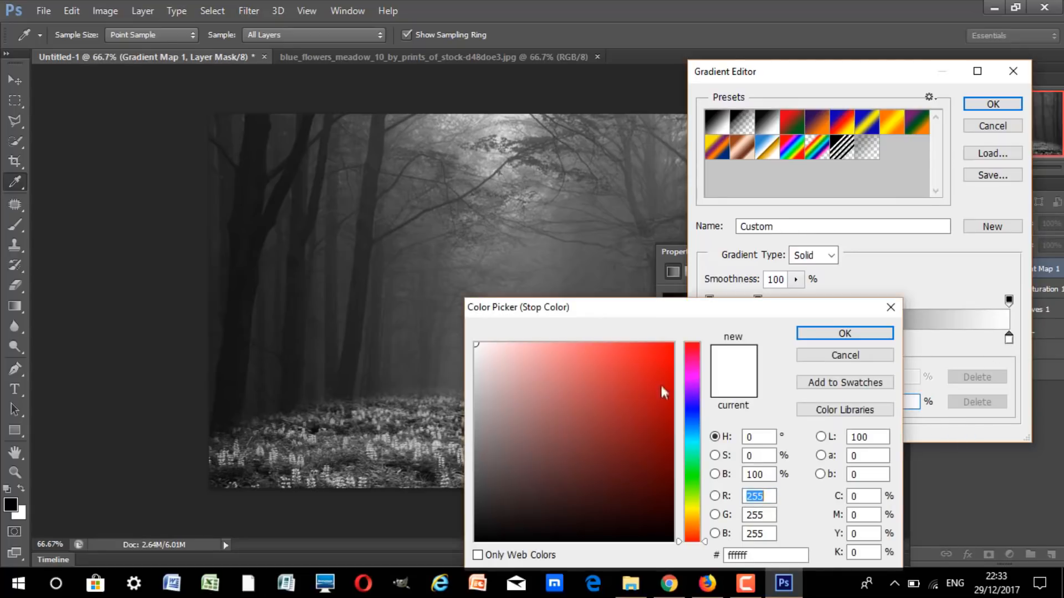
pyautogui.moveTo(738, 306); pyautogui.dragTo(742, 132)
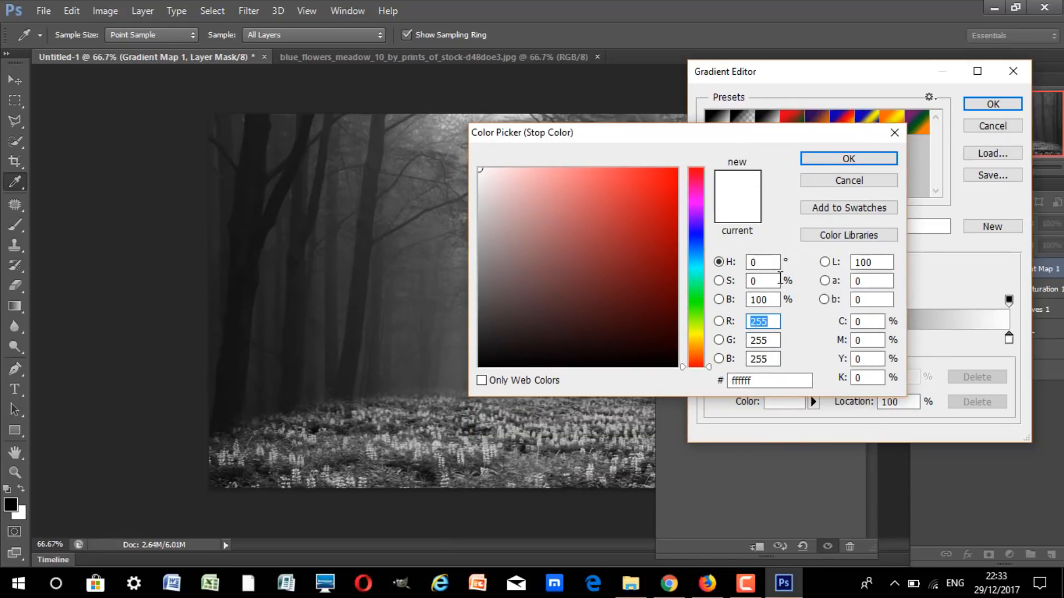
pyautogui.write('336b9f')
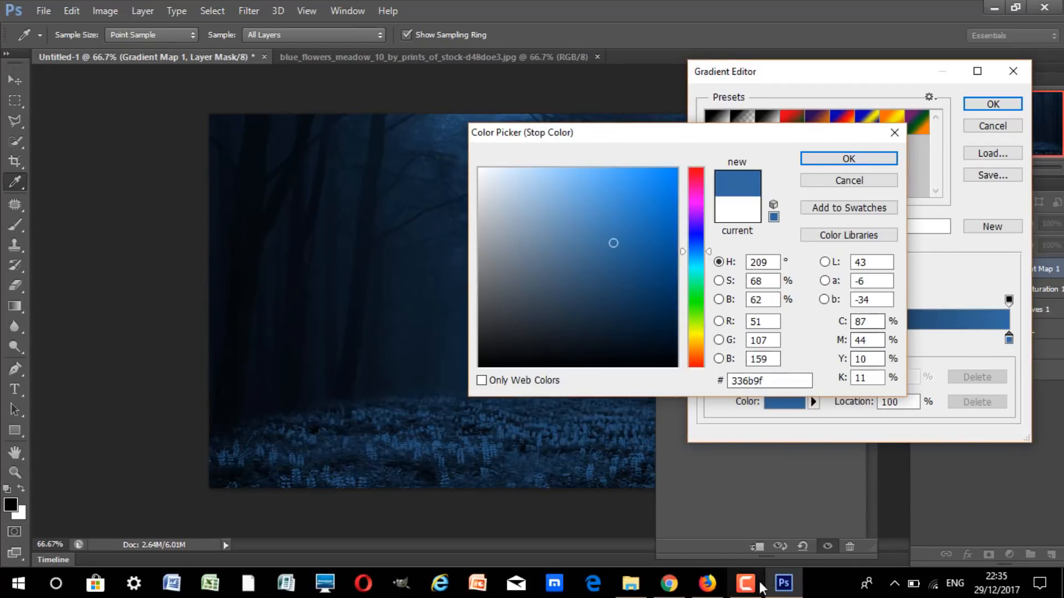
pyautogui.click(764, 300)
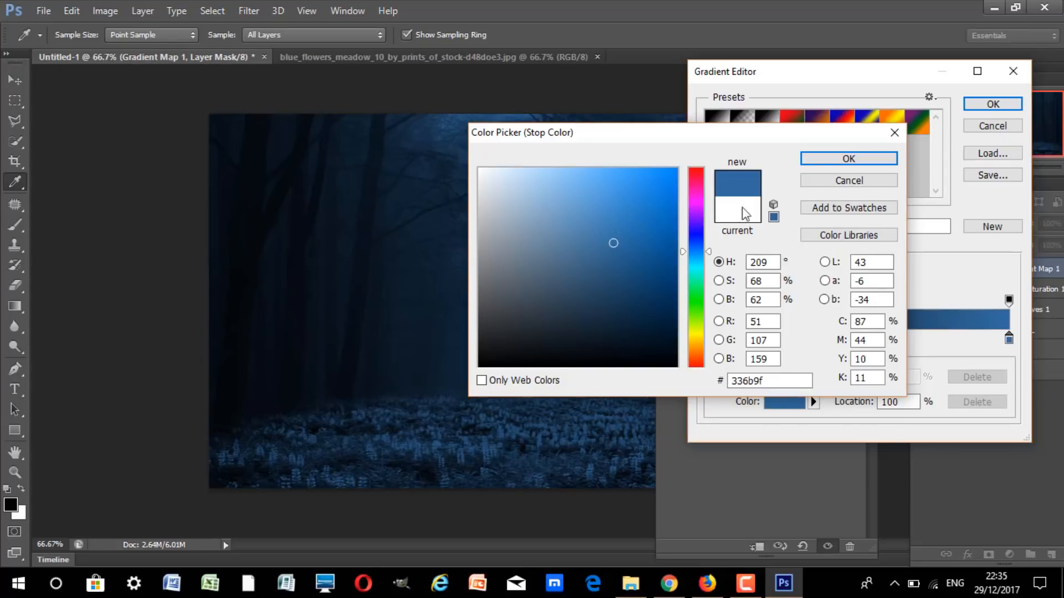
pyautogui.click(815, 157)
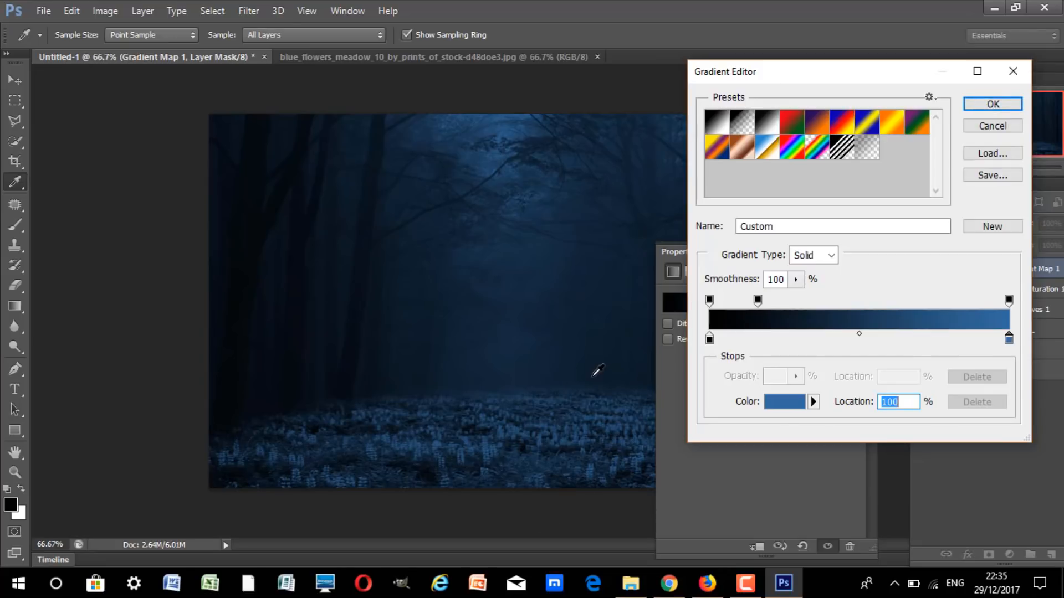
# - Accept the gradient, add a new layer above Gradient Map 1 and prepare a light-blue soft brush at size 250
pyautogui.press('Return')
pyautogui.press('b')
pyautogui.click(12, 508)
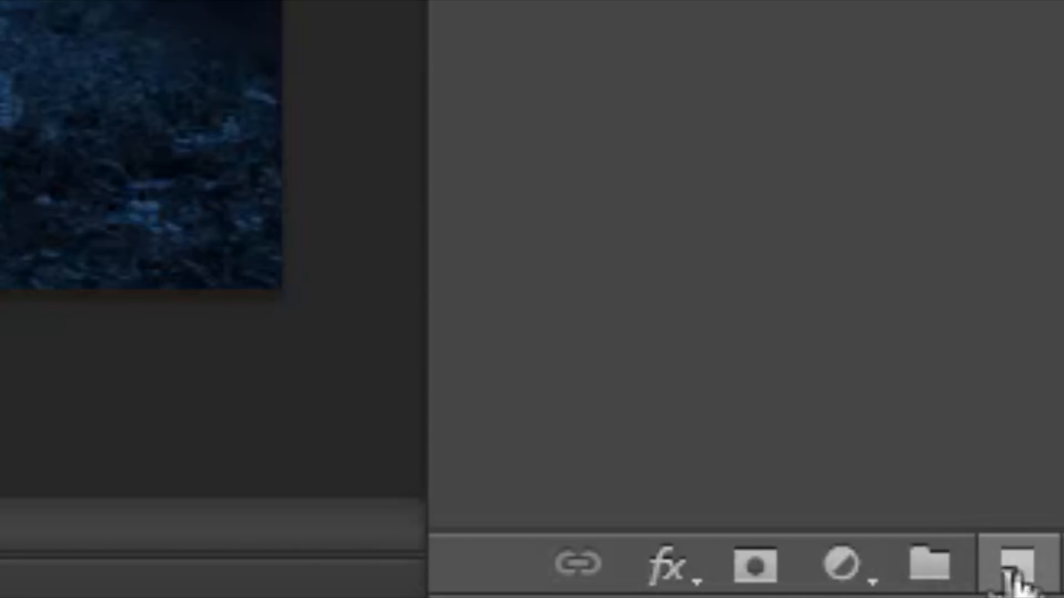
pyautogui.click(1017, 576)
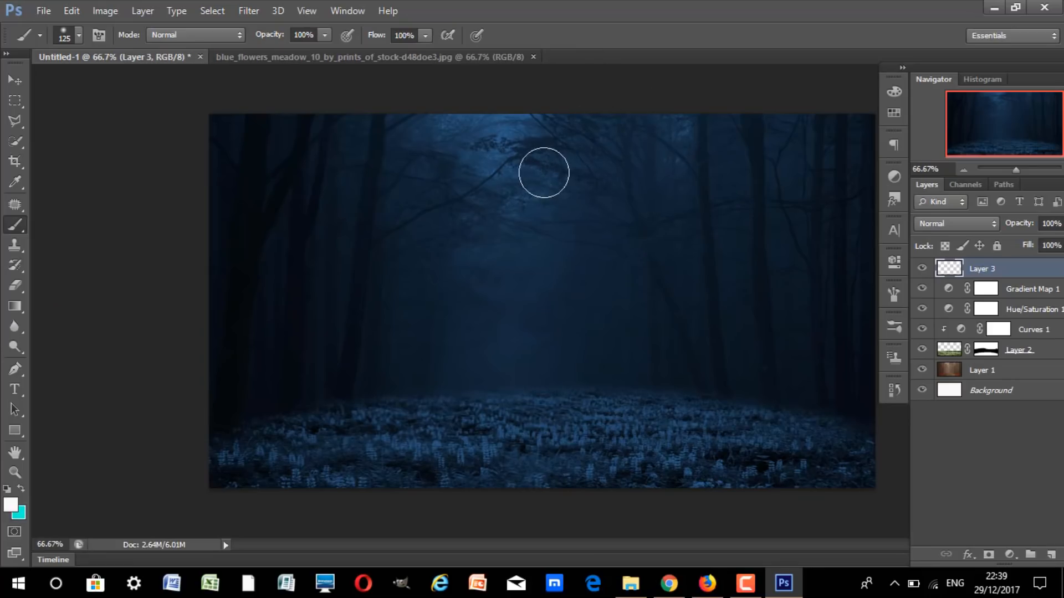
pyautogui.press(']')
pyautogui.press(']')
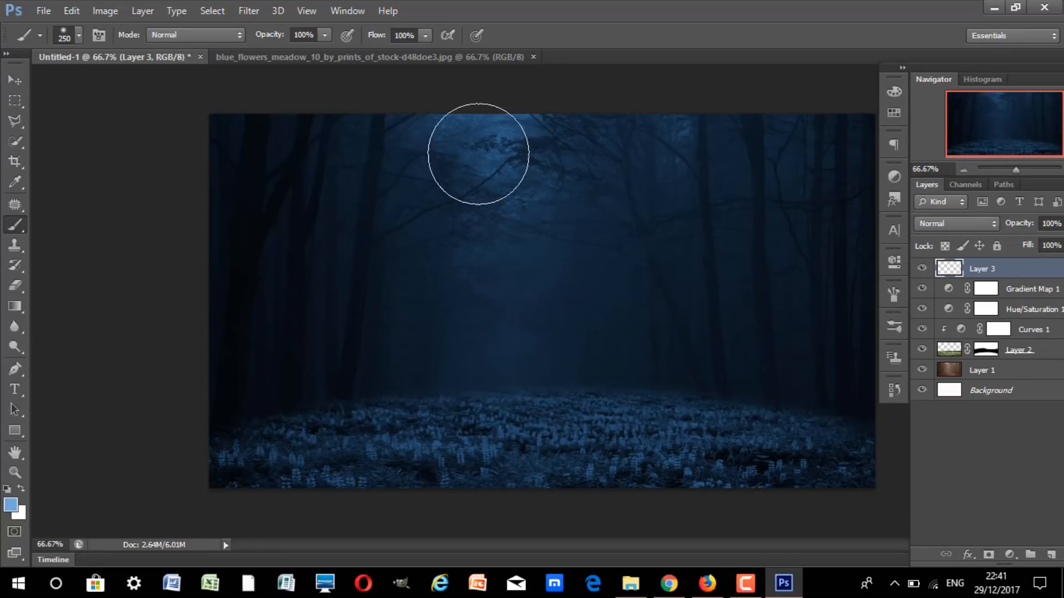
# - Paint light-blue glow dabs down the upper centre of the forest on Layer 3 and set its blend mode to Soft Light
pyautogui.click(497, 148)
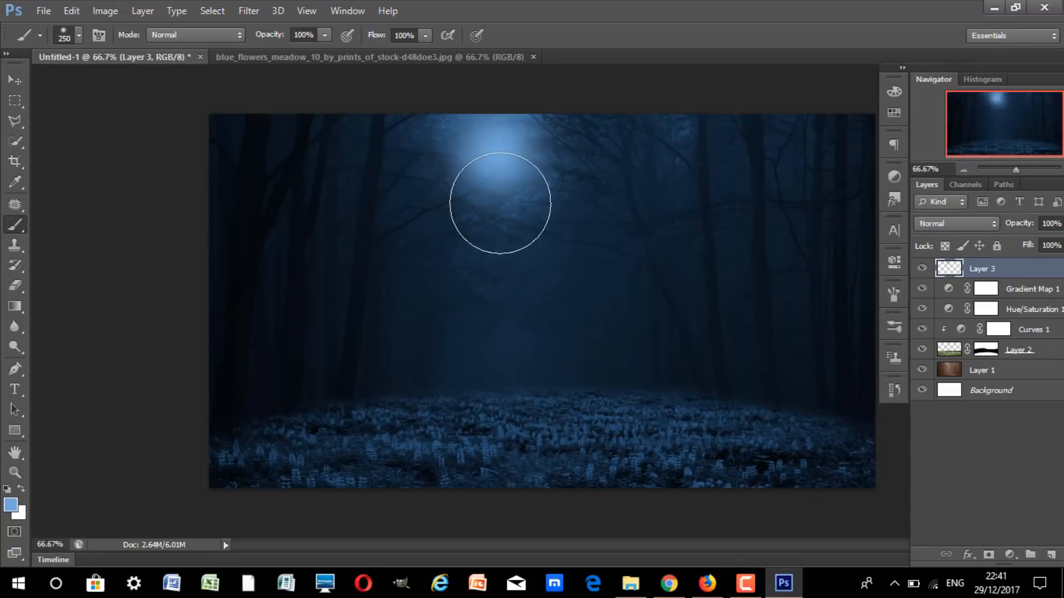
pyautogui.click(499, 201)
pyautogui.click(491, 301)
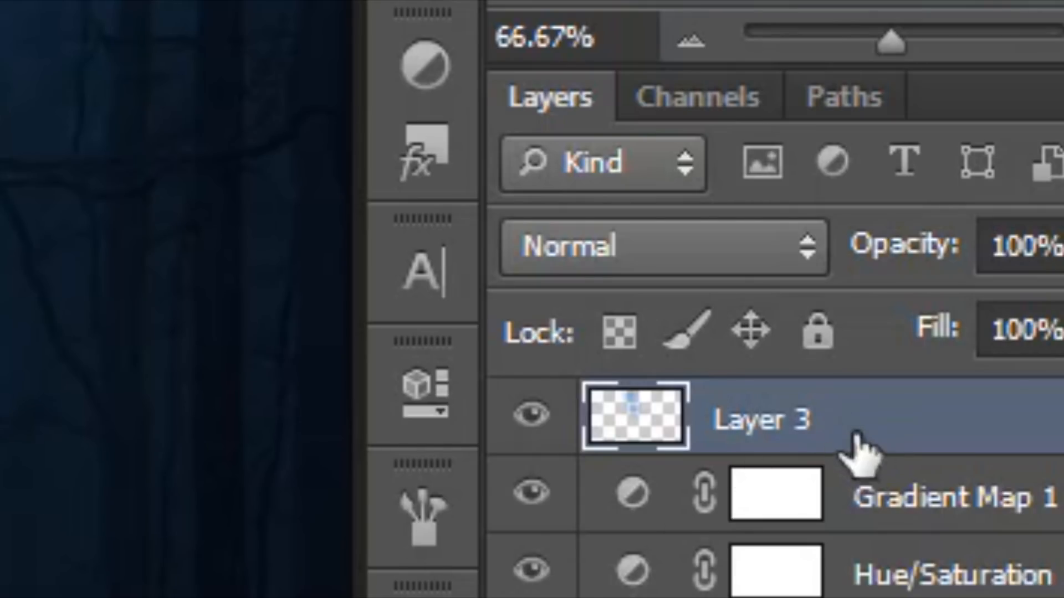
pyautogui.click(734, 261)
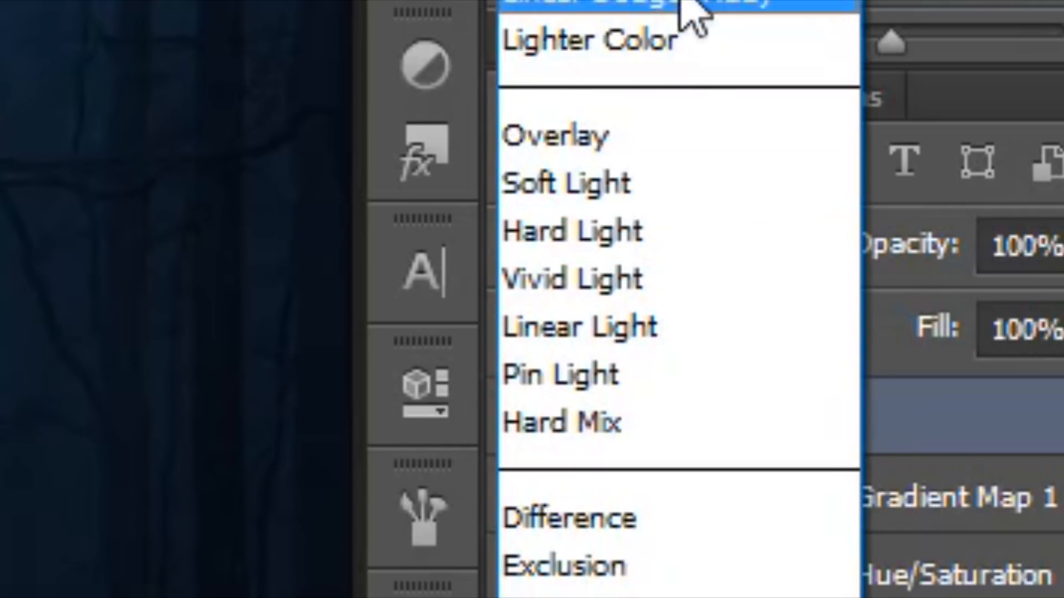
pyautogui.click(676, 185)
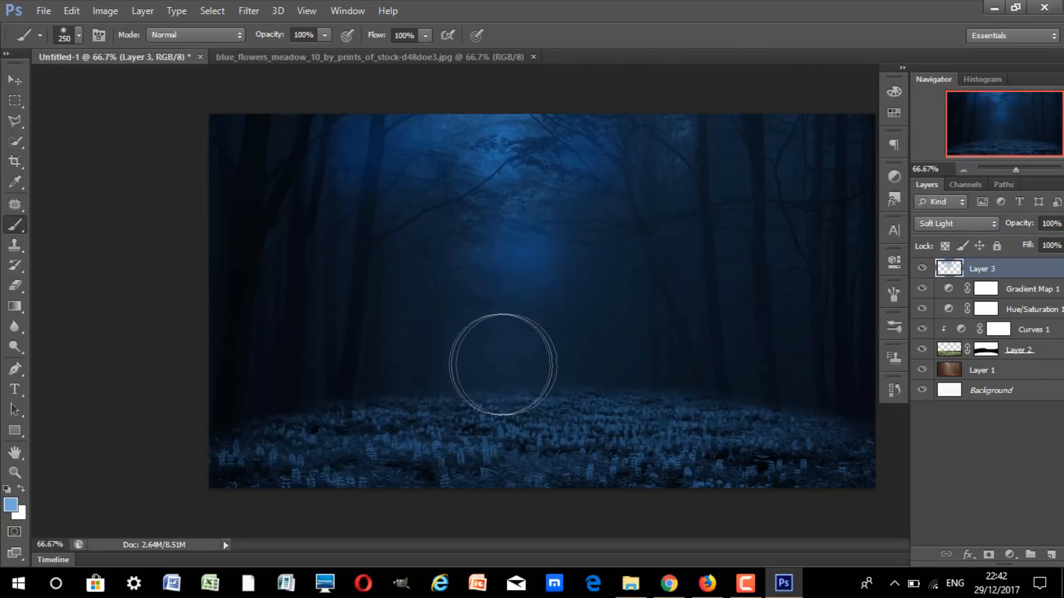
# - Extend the light-blue glow on Layer 3 across the middle of the forest and between the trees on both sides
pyautogui.moveTo(427, 344)
pyautogui.mouseDown()
pyautogui.moveTo(585, 352)
pyautogui.moveTo(487, 261)
pyautogui.mouseUp()
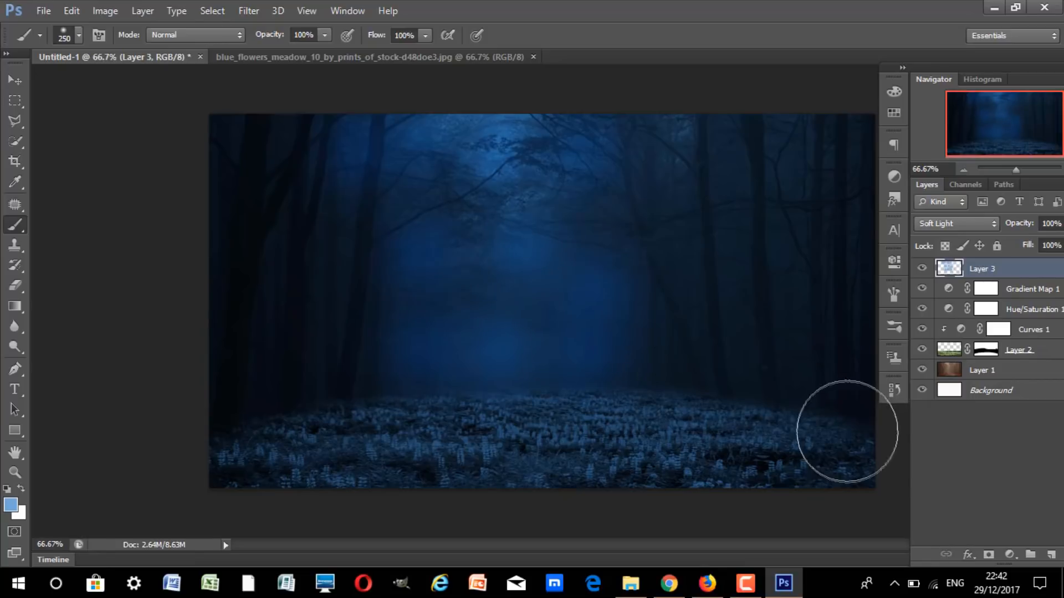
pyautogui.moveTo(569, 285)
pyautogui.mouseDown()
pyautogui.moveTo(446, 194)
pyautogui.moveTo(600, 256)
pyautogui.mouseUp()
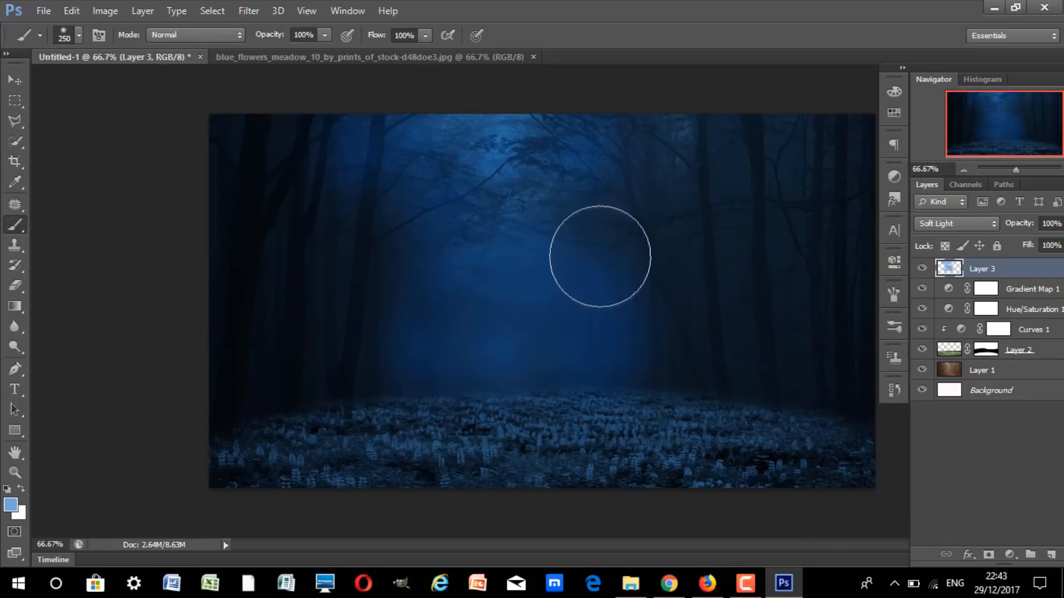
pyautogui.moveTo(686, 372); pyautogui.dragTo(750, 373)
pyautogui.moveTo(331, 346)
pyautogui.mouseDown()
pyautogui.moveTo(465, 392)
pyautogui.moveTo(717, 333)
pyautogui.moveTo(414, 266)
pyautogui.moveTo(802, 332)
pyautogui.mouseUp()
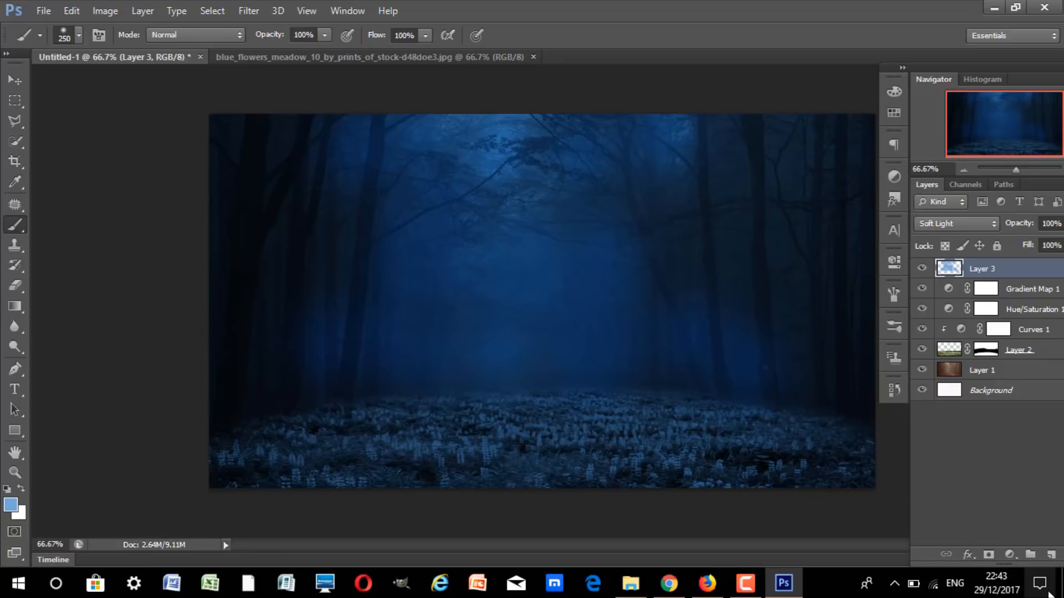
# - Add a Curves adjustment above Layer 3 with an RGB point at input 149/output 167 and a second point in the shadows
pyautogui.click(1018, 554)
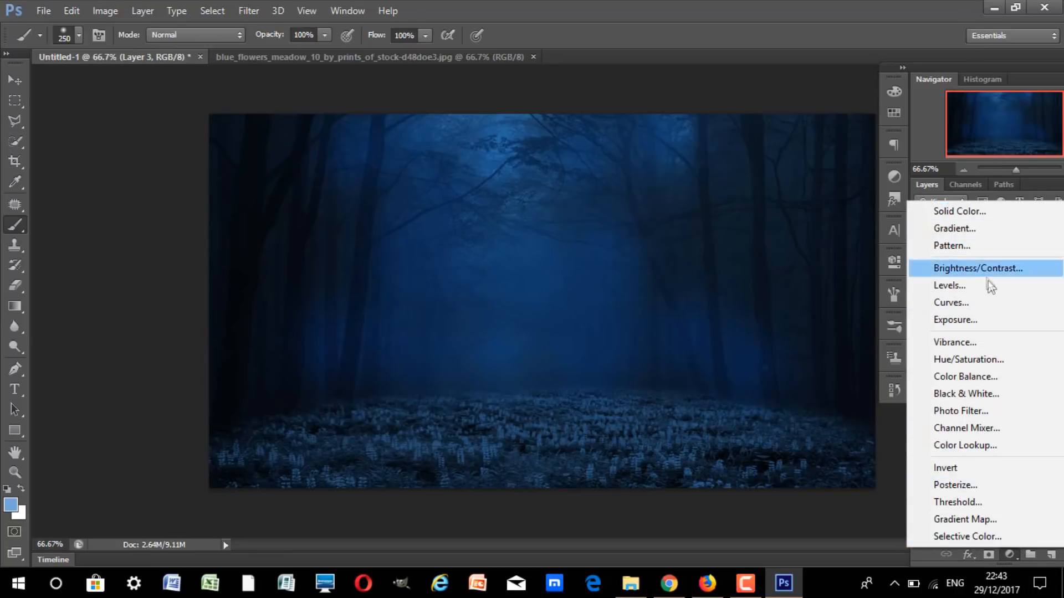
pyautogui.click(989, 301)
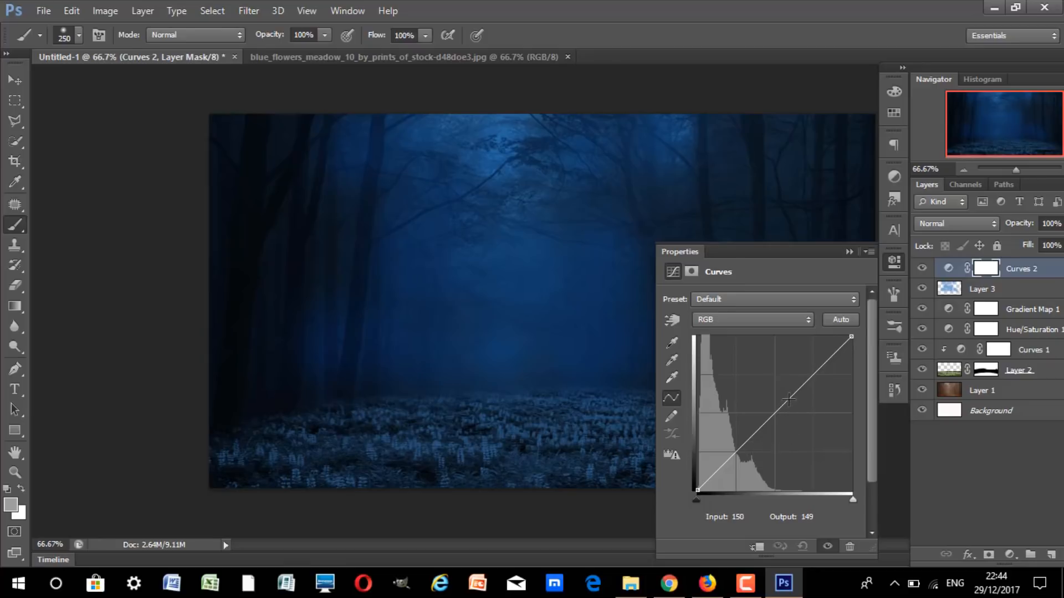
pyautogui.moveTo(790, 397); pyautogui.dragTo(787, 390)
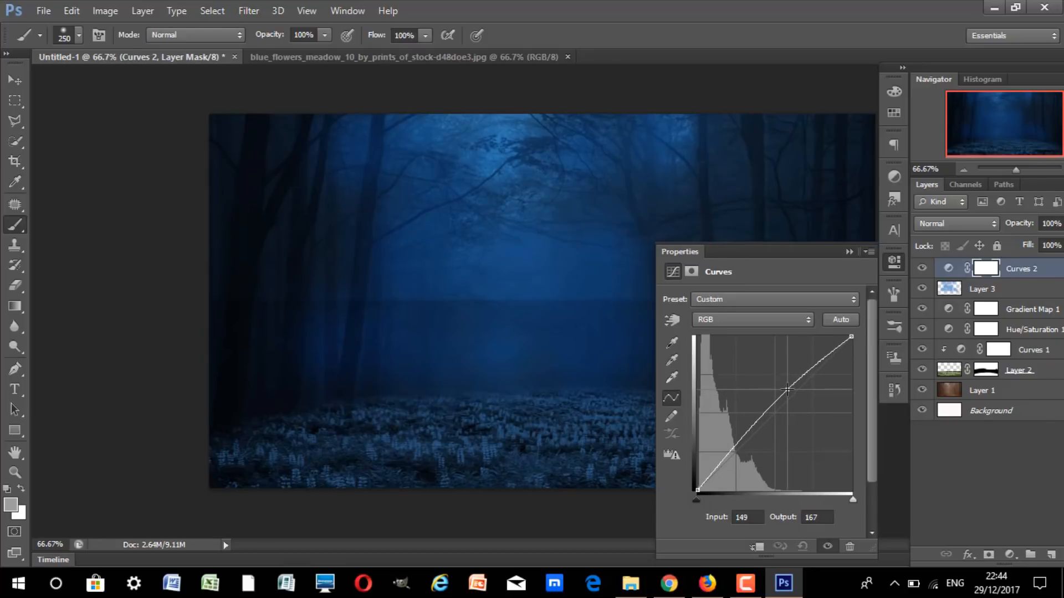
pyautogui.moveTo(740, 441); pyautogui.dragTo(741, 449)
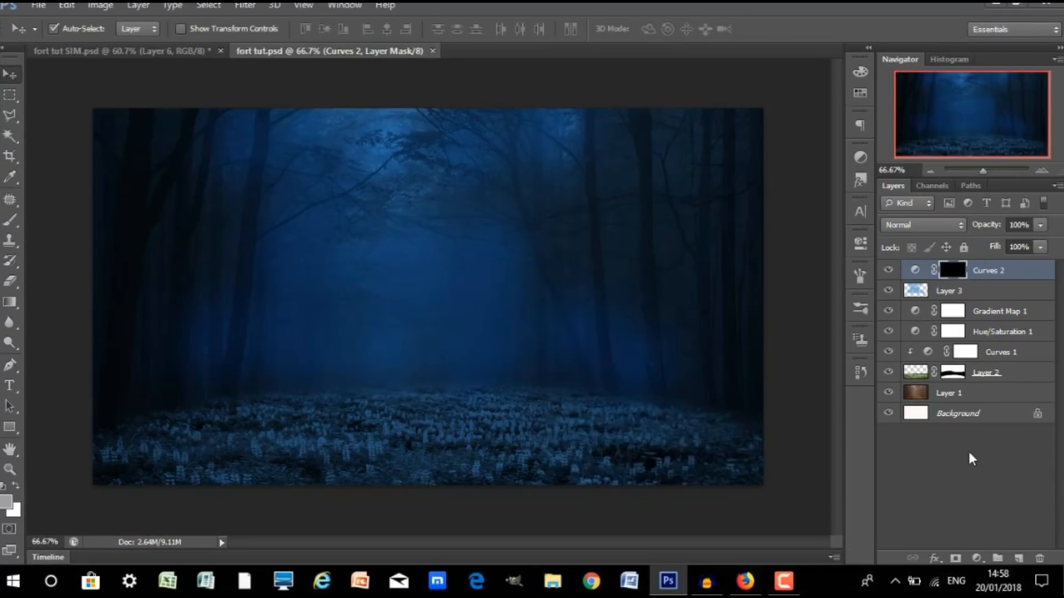
# - Apply a Gaussian Blur with a 4-pixel radius to the forest image on Layer 1
pyautogui.click(976, 396)
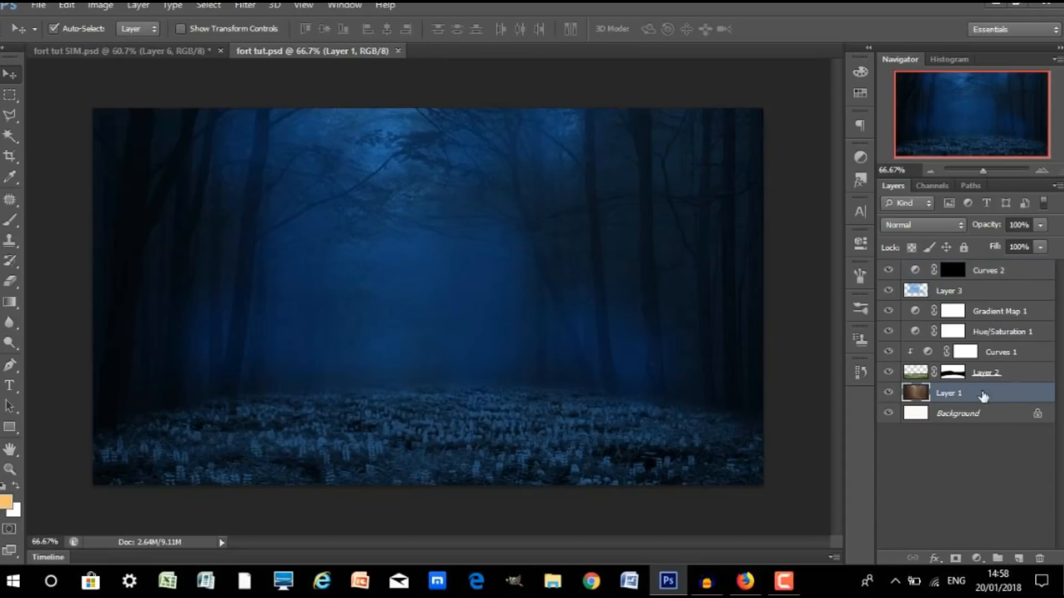
pyautogui.click(238, 5)
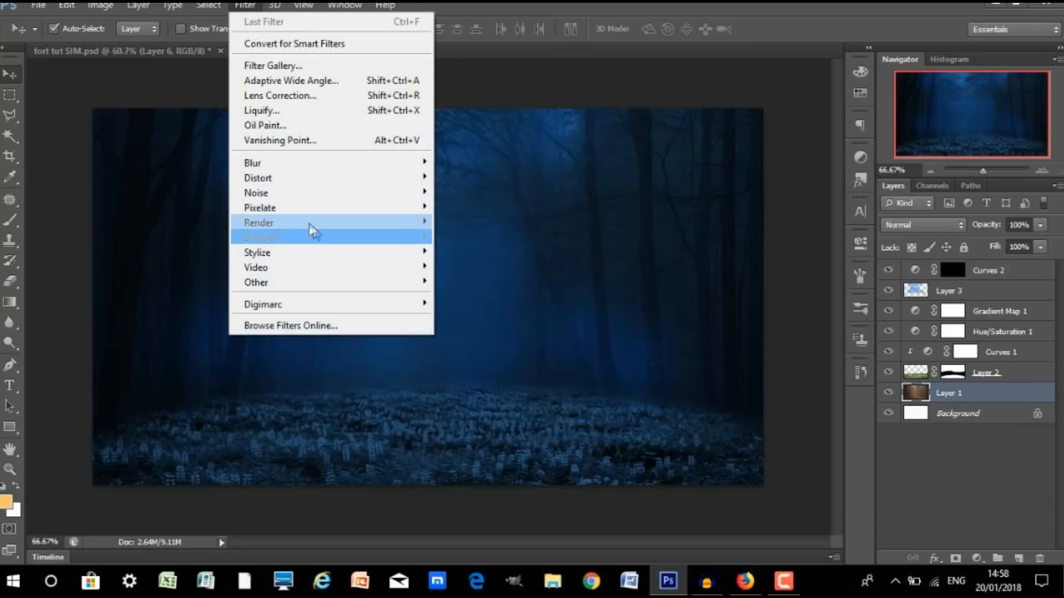
pyautogui.moveTo(289, 166)
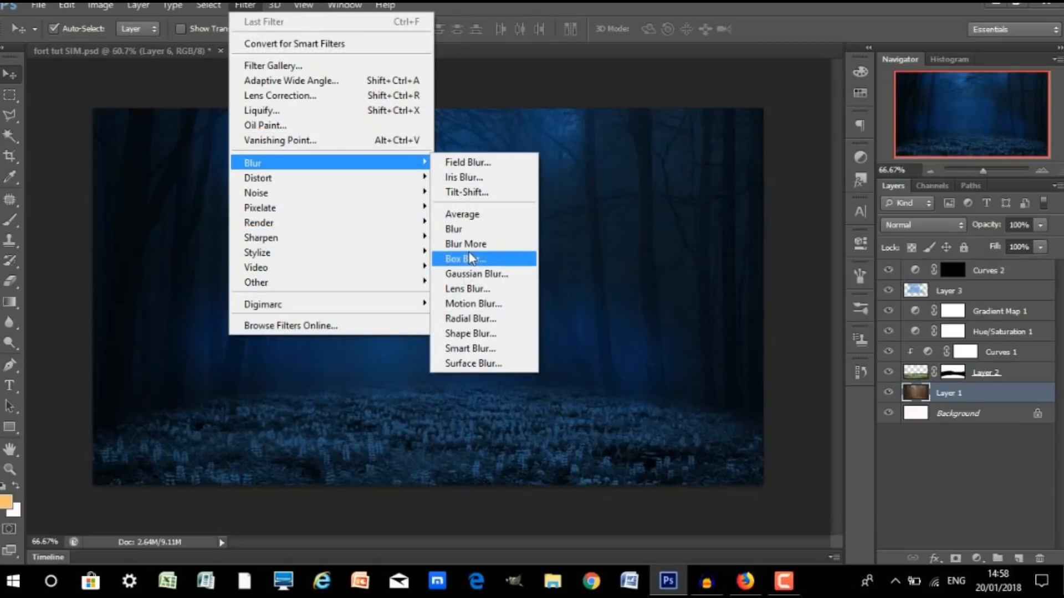
pyautogui.click(475, 274)
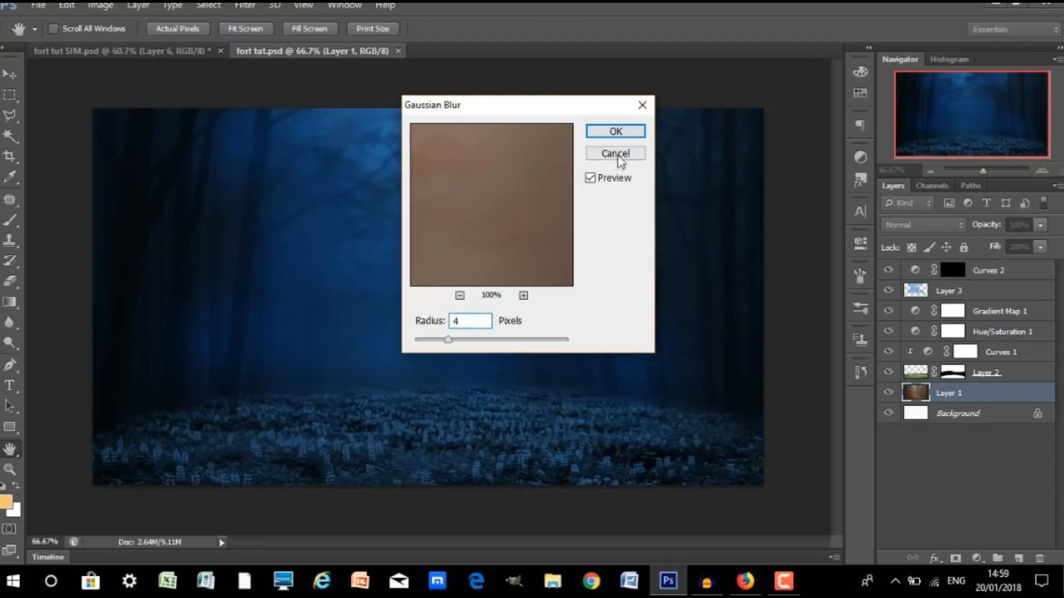
pyautogui.click(614, 131)
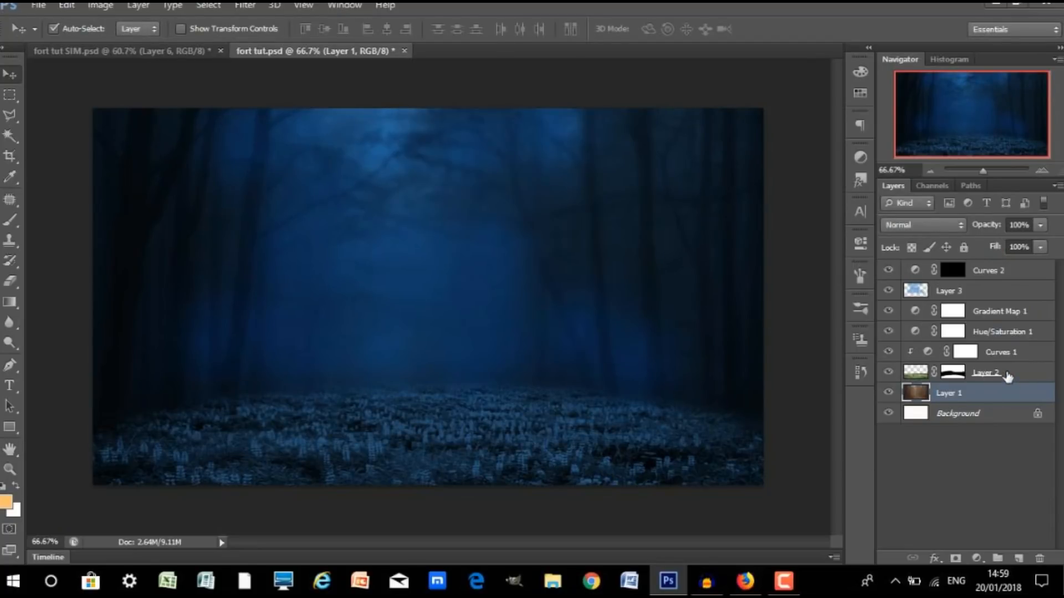
# - Apply a Gaussian Blur with a 3.9-pixel radius to the flower meadow on Layer 2
pyautogui.click(1020, 376)
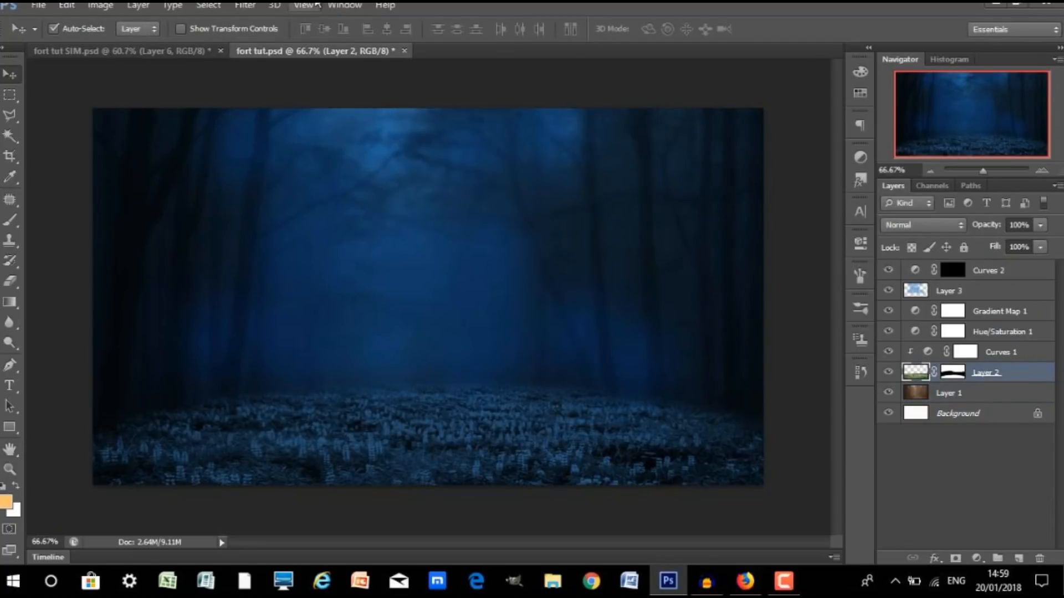
pyautogui.click(245, 6)
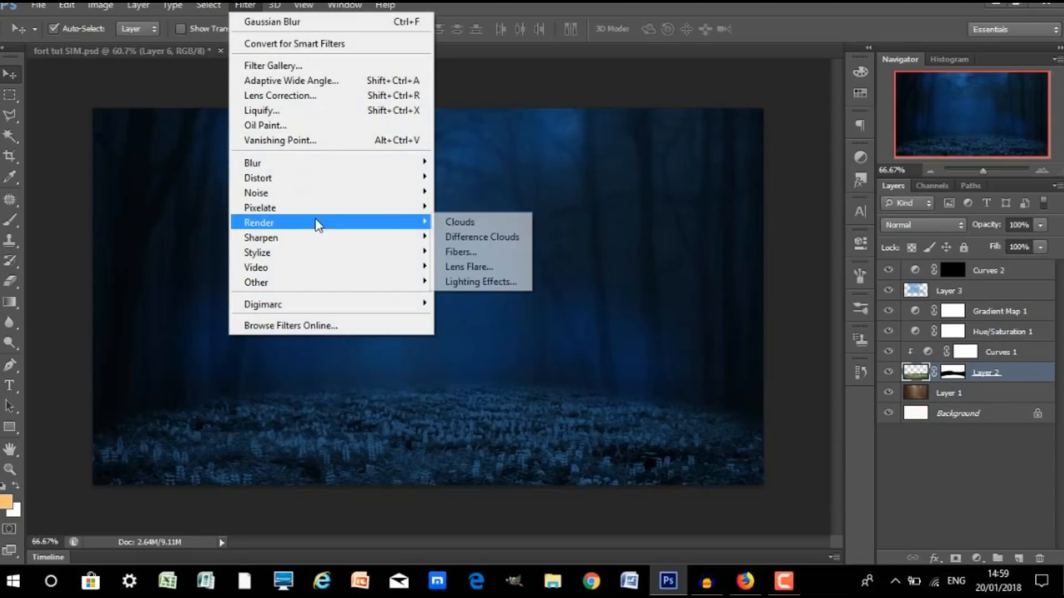
pyautogui.moveTo(339, 168)
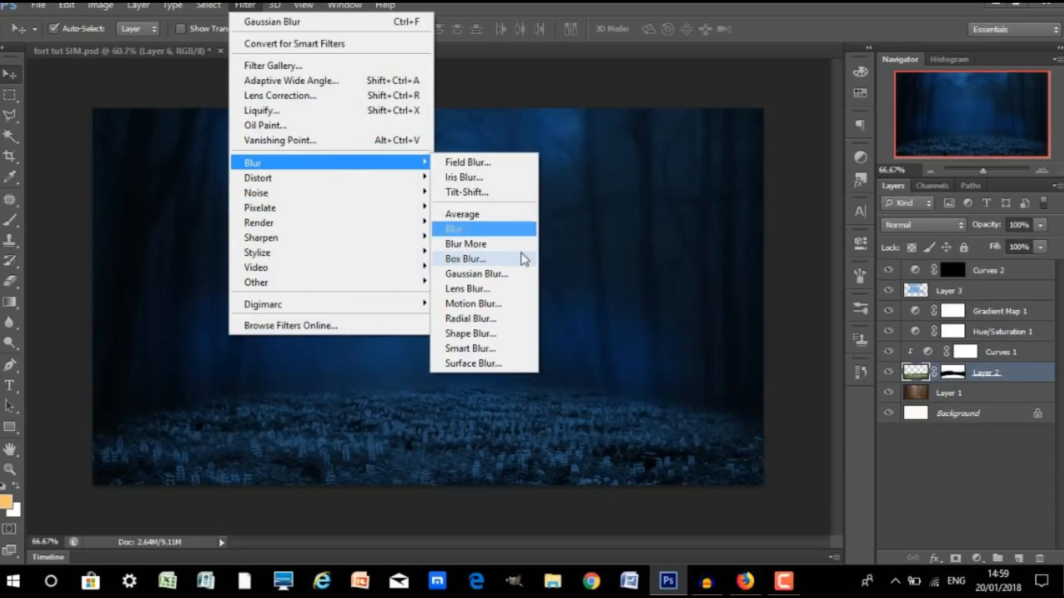
pyautogui.click(477, 274)
pyautogui.write('3.9')
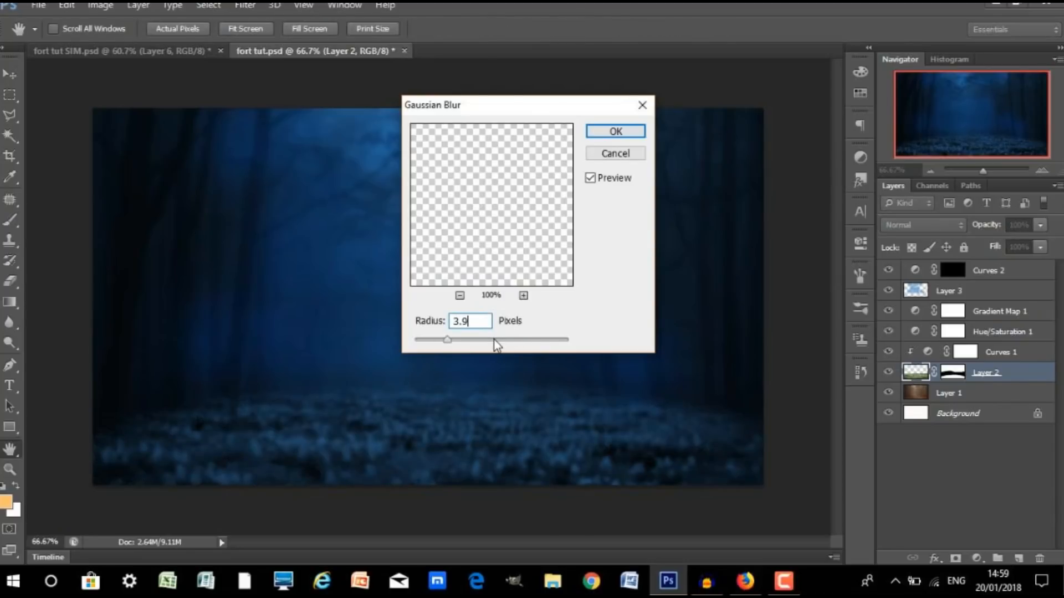
pyautogui.click(609, 140)
pyautogui.press('v')
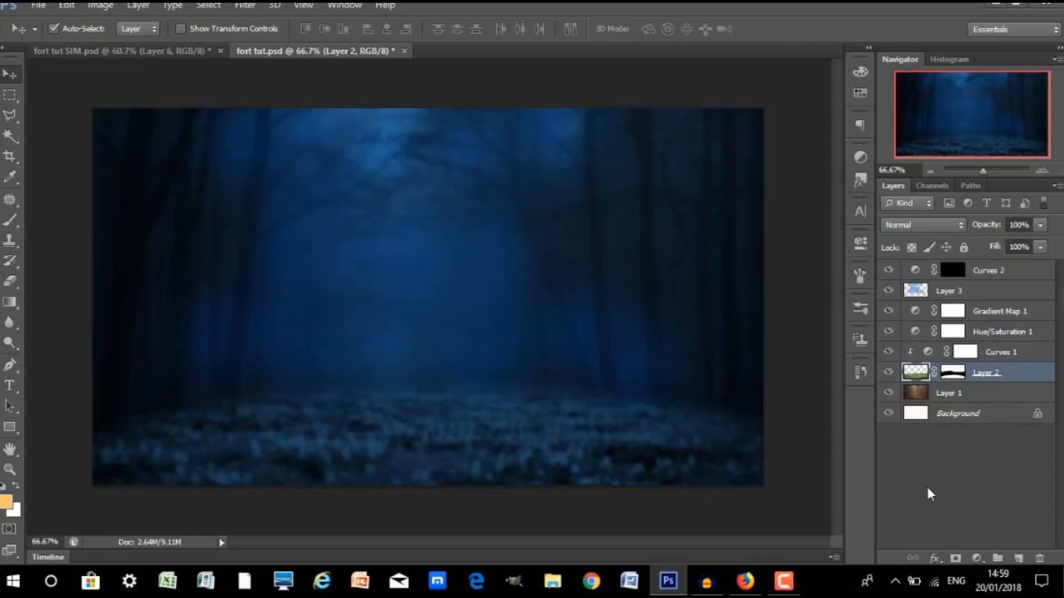
# - Bring the map-holding character from fort tut SIM.psd into the scene as the top layer, on the forest's right side
pyautogui.moveTo(157, 61); pyautogui.dragTo(674, 381)
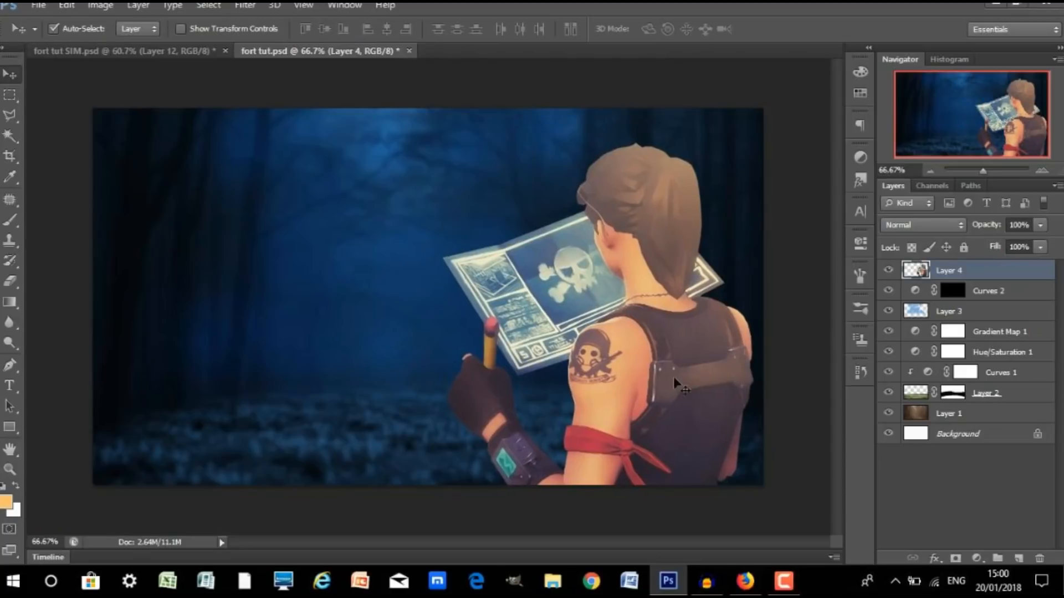
# - Copy the character's hand and body to a new layer using a Polygonal Lasso outline, and hide Layer 4 to check the cut-out
pyautogui.click(12, 115)
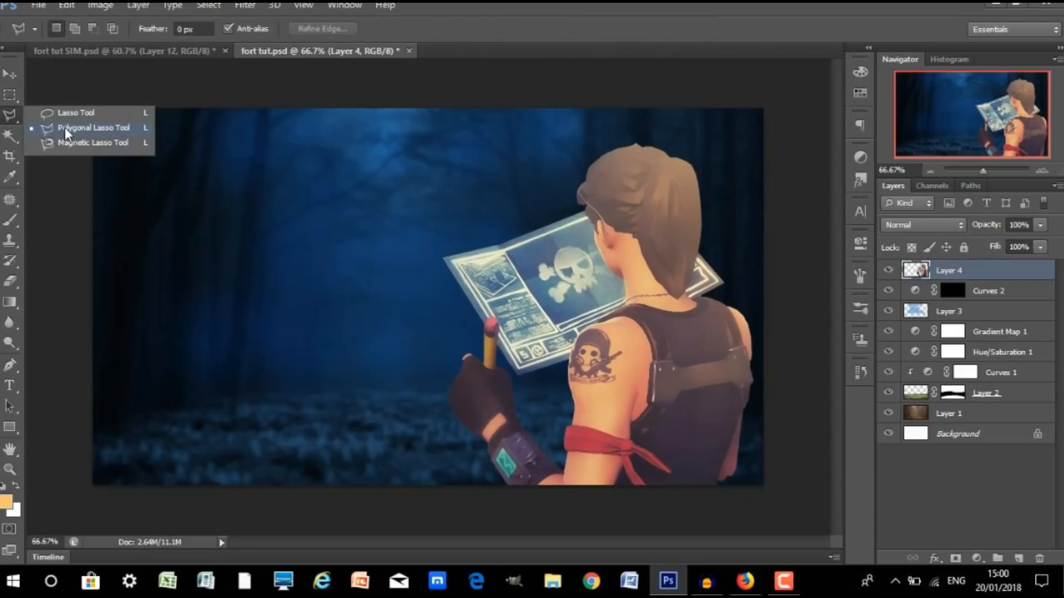
pyautogui.click(12, 118)
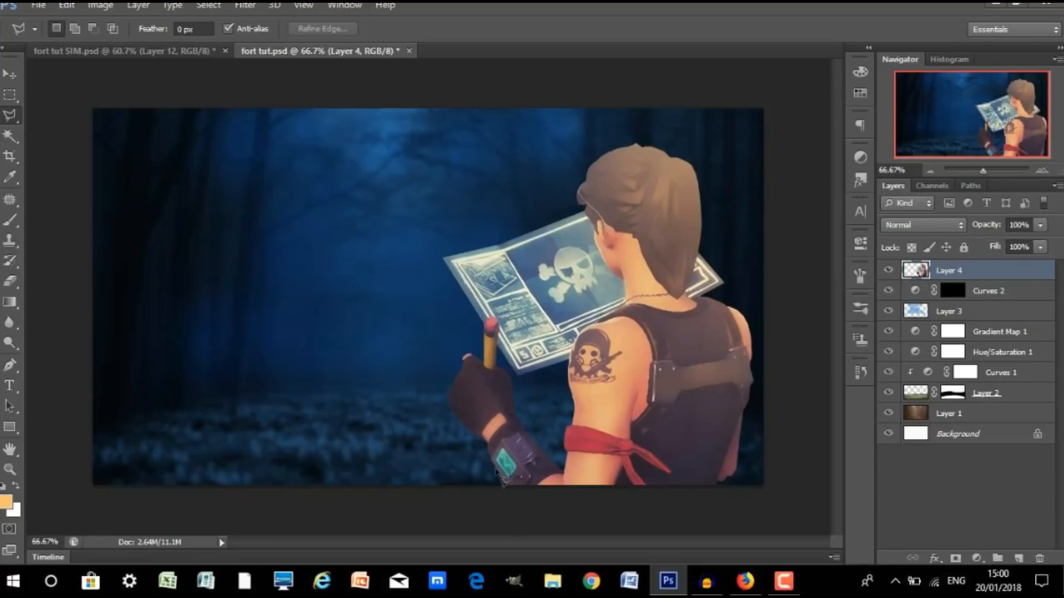
pyautogui.click(475, 439)
pyautogui.click(433, 393)
pyautogui.click(482, 357)
pyautogui.click(539, 393)
pyautogui.click(557, 461)
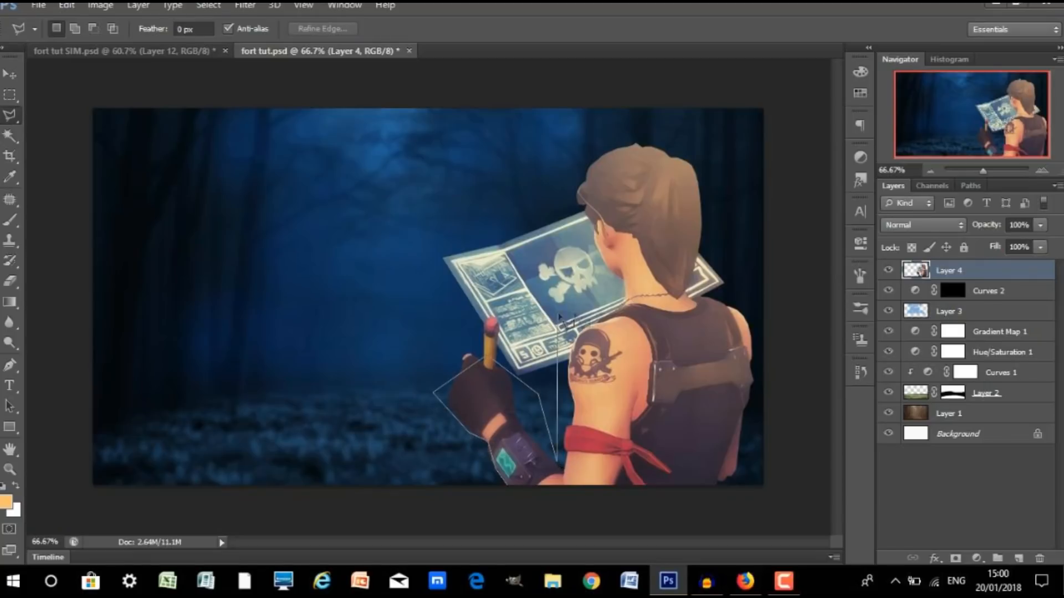
pyautogui.click(583, 138)
pyautogui.click(710, 132)
pyautogui.click(813, 297)
pyautogui.click(829, 482)
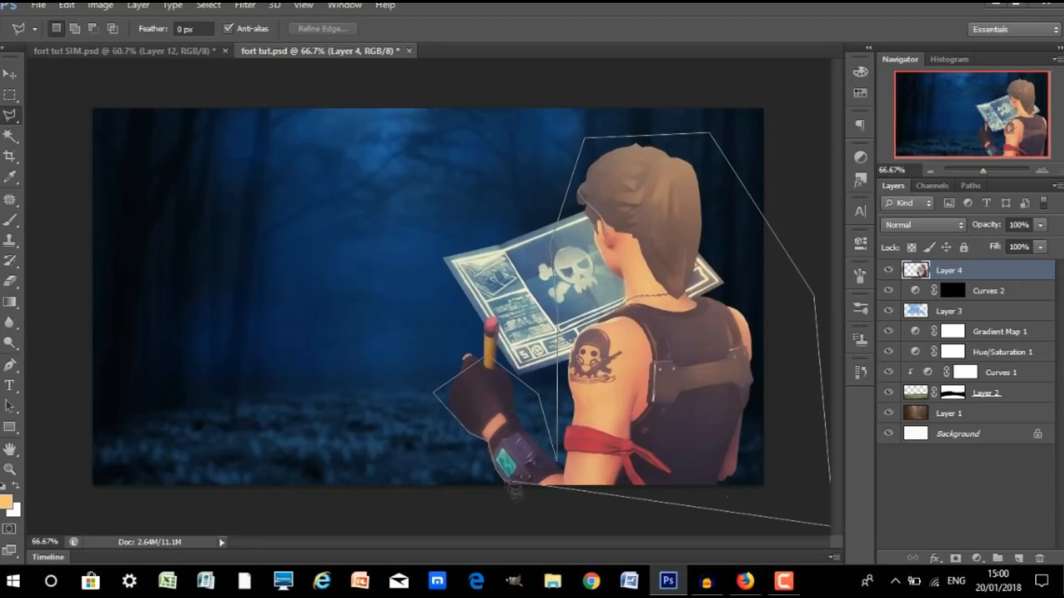
pyautogui.click(510, 491)
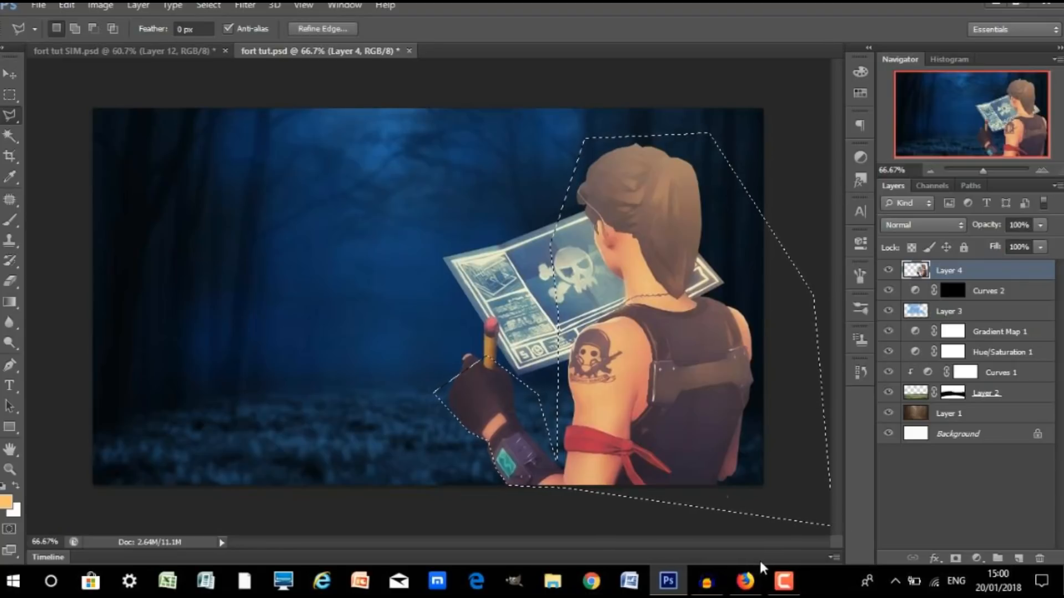
pyautogui.hotkey('ctrl', 'j')
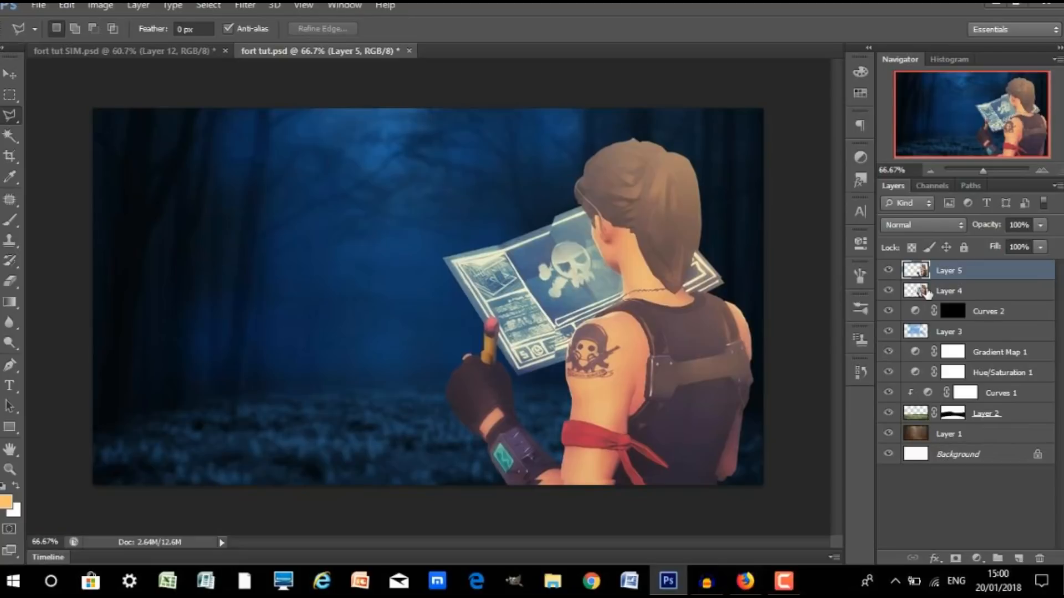
pyautogui.click(889, 291)
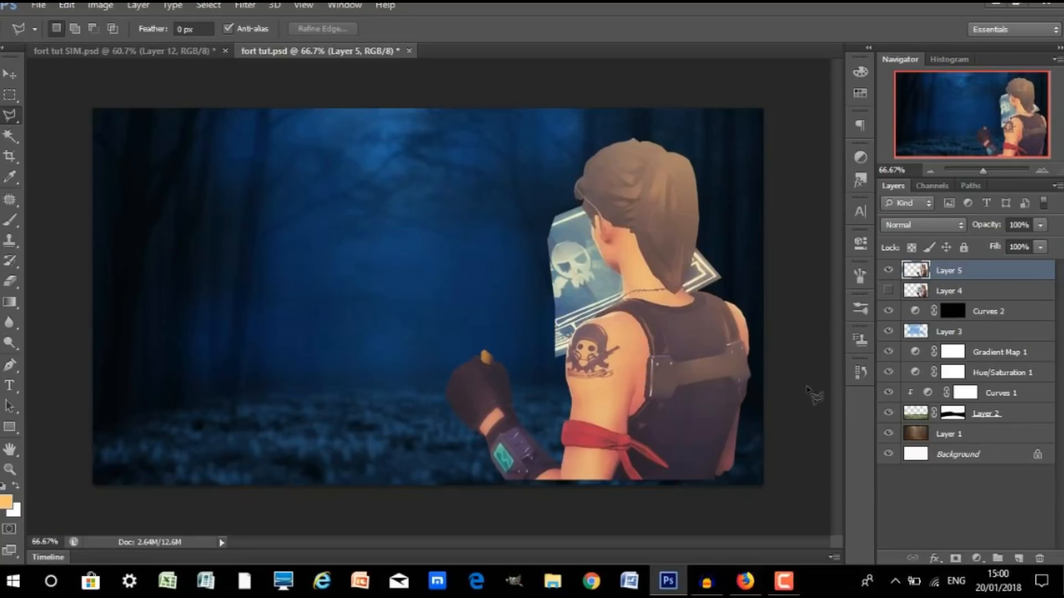
# - Undo the copied cut-out layer, show Layer 4 again and clear the lasso selection
pyautogui.hotkey('ctrl', 'z')
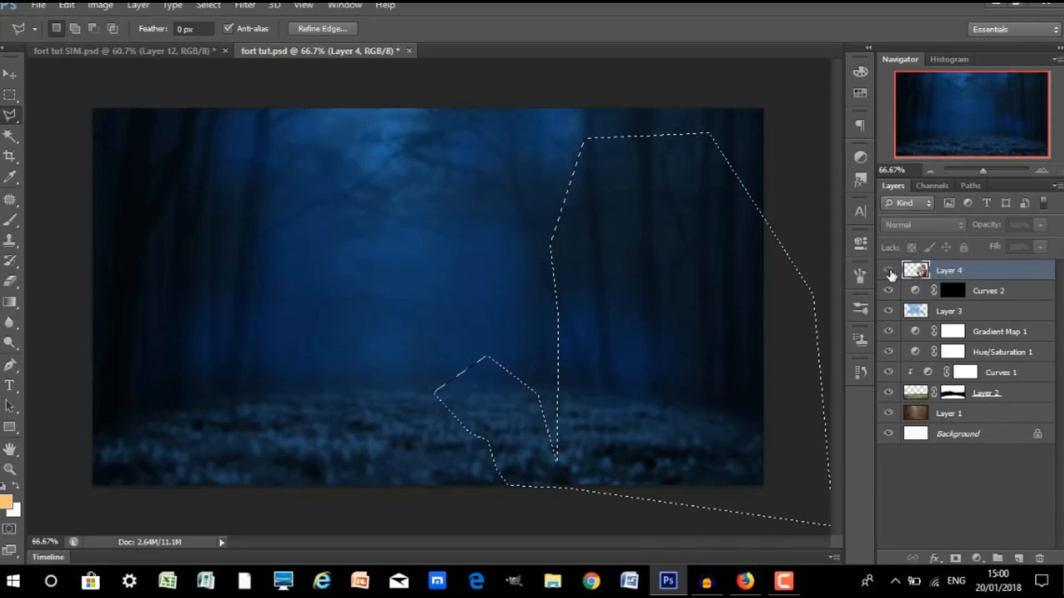
pyautogui.click(889, 272)
pyautogui.click(209, 6)
pyautogui.click(218, 36)
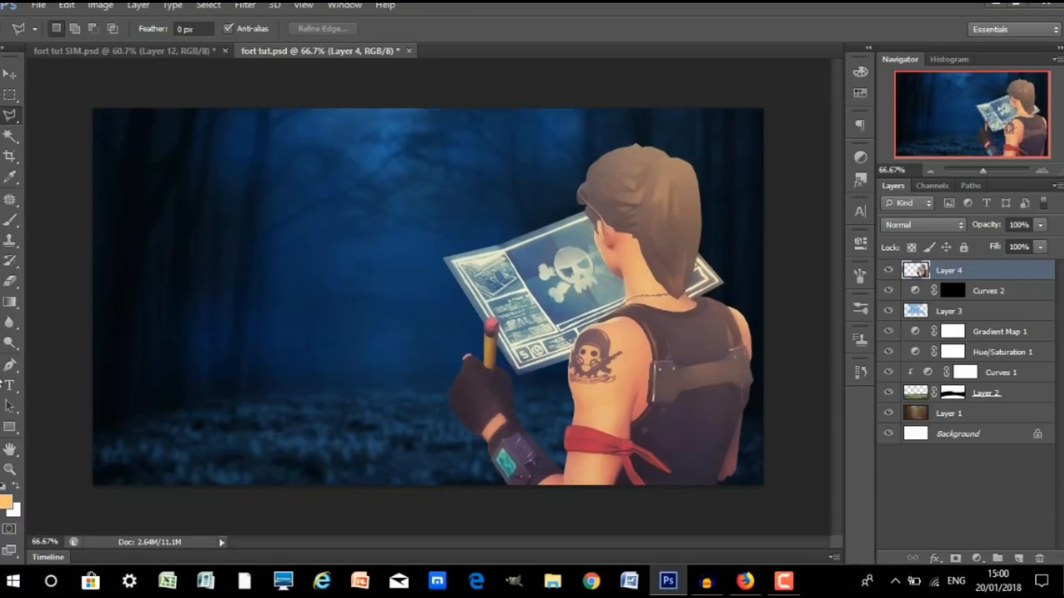
pyautogui.click(10, 219)
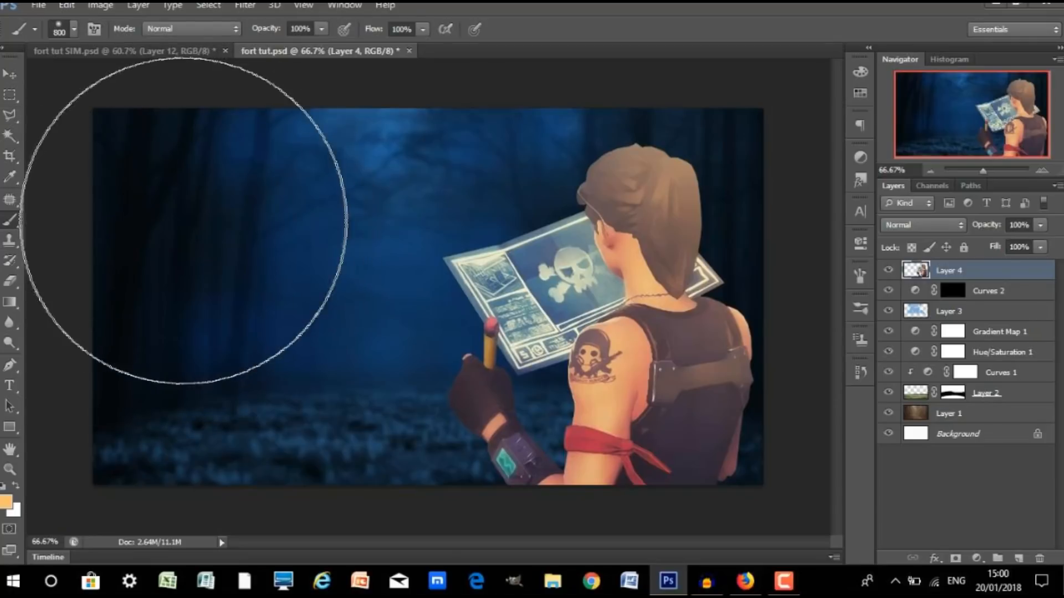
pyautogui.click(180, 183)
pyautogui.click(426, 132)
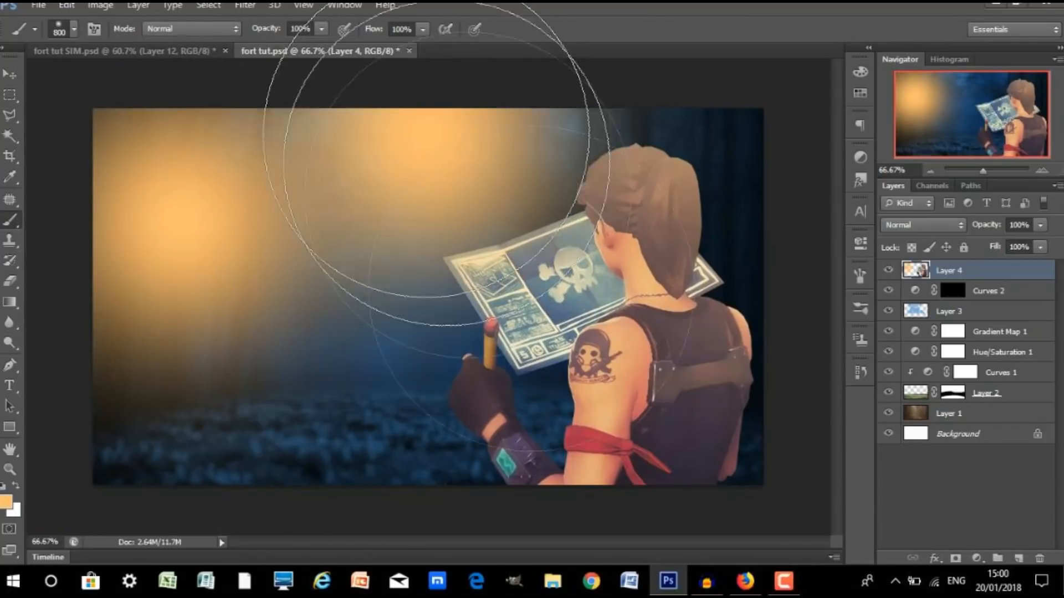
pyautogui.hotkey('ctrl', 'alt', 'z')
pyautogui.hotkey('ctrl', 'alt', 'z')
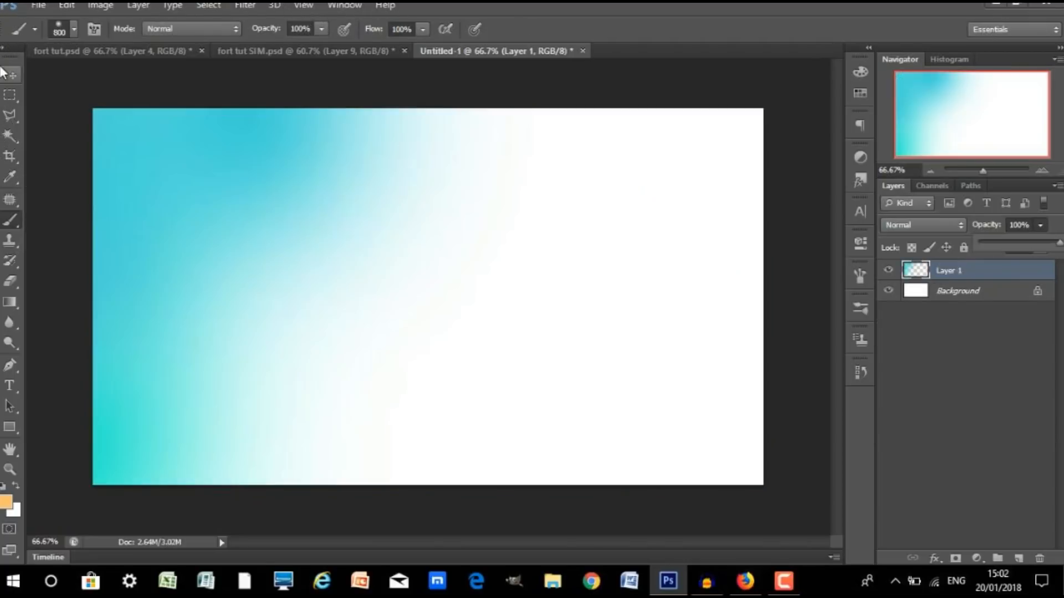
# - Add a new layer above Layer 4 in fort tut.psd and set the brush colour to turquoise #64e9d8
pyautogui.press('v')
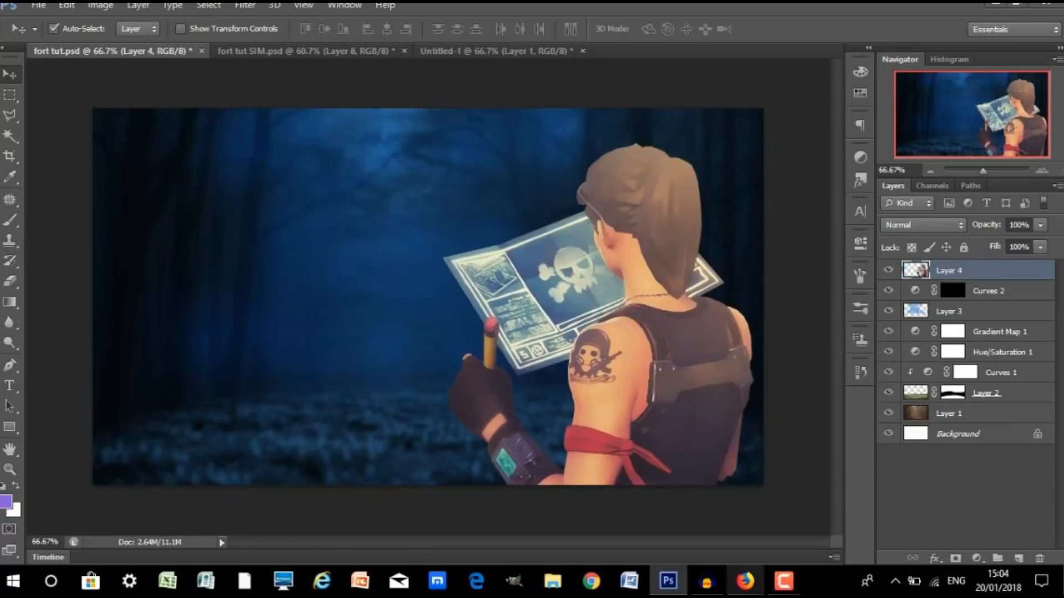
pyautogui.click(1020, 561)
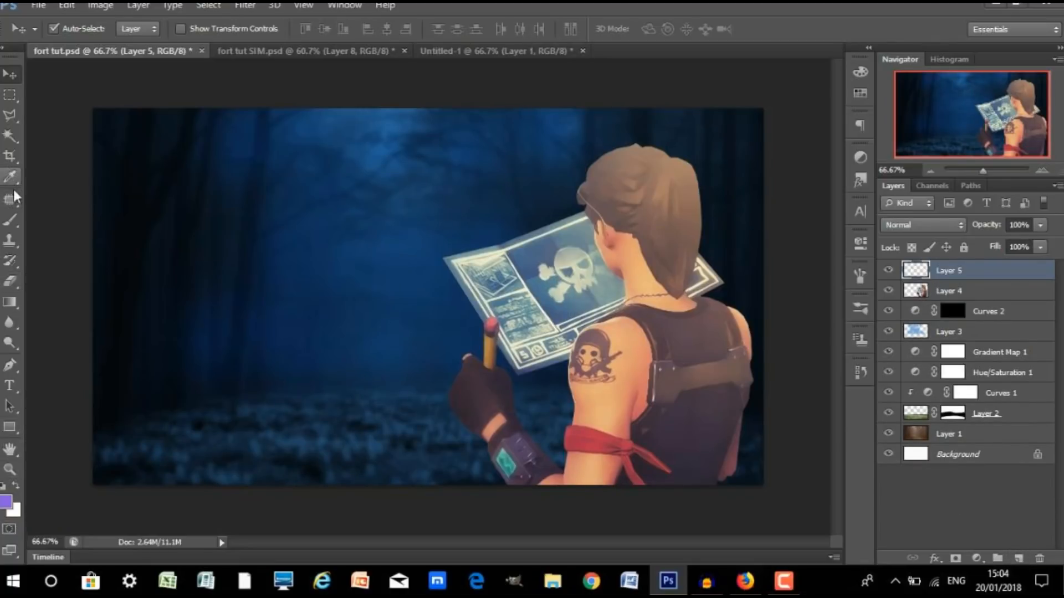
pyautogui.click(8, 237)
pyautogui.click(10, 220)
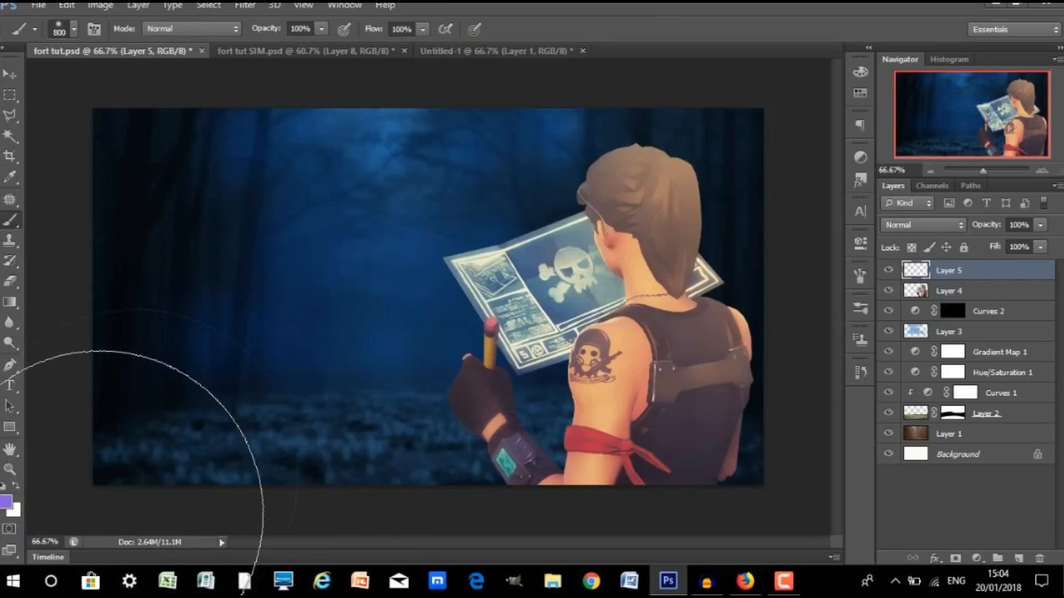
pyautogui.click(6, 503)
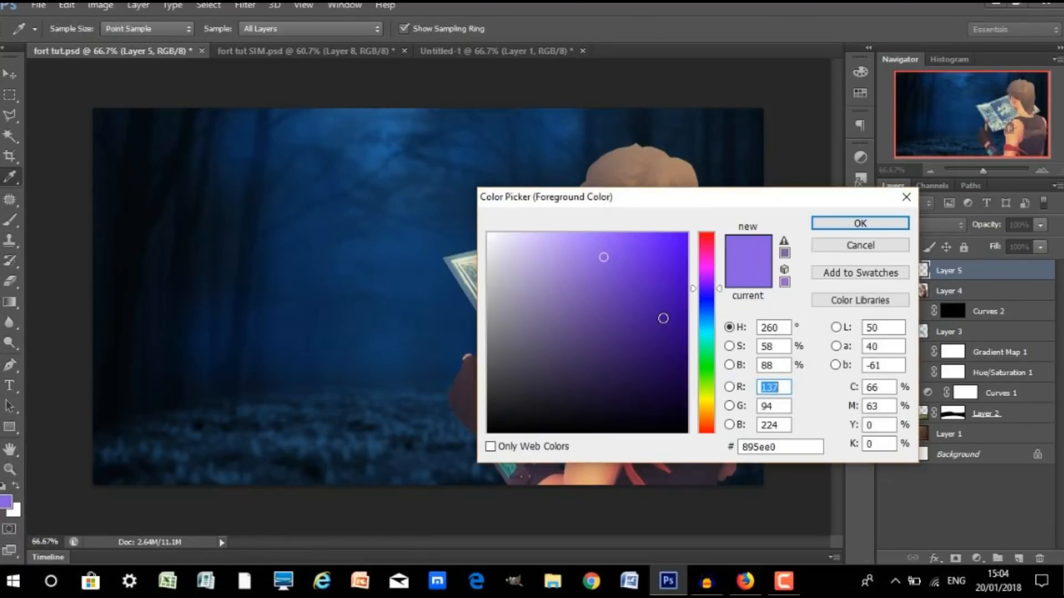
pyautogui.moveTo(705, 320); pyautogui.dragTo(705, 337)
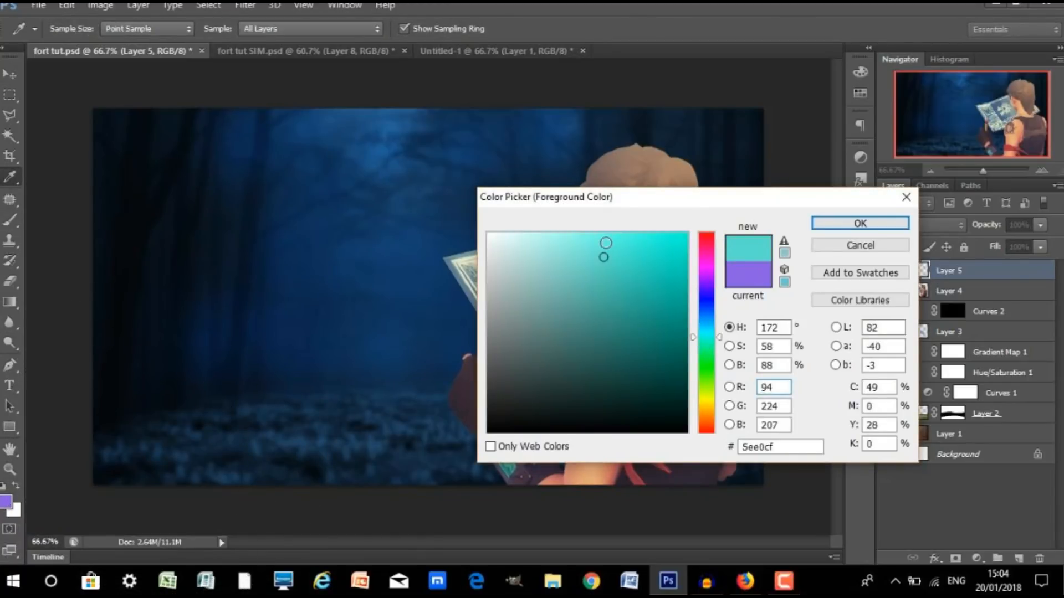
pyautogui.moveTo(605, 254)
pyautogui.mouseDown()
pyautogui.moveTo(617, 261)
pyautogui.moveTo(601, 247)
pyautogui.mouseUp()
pyautogui.click(859, 224)
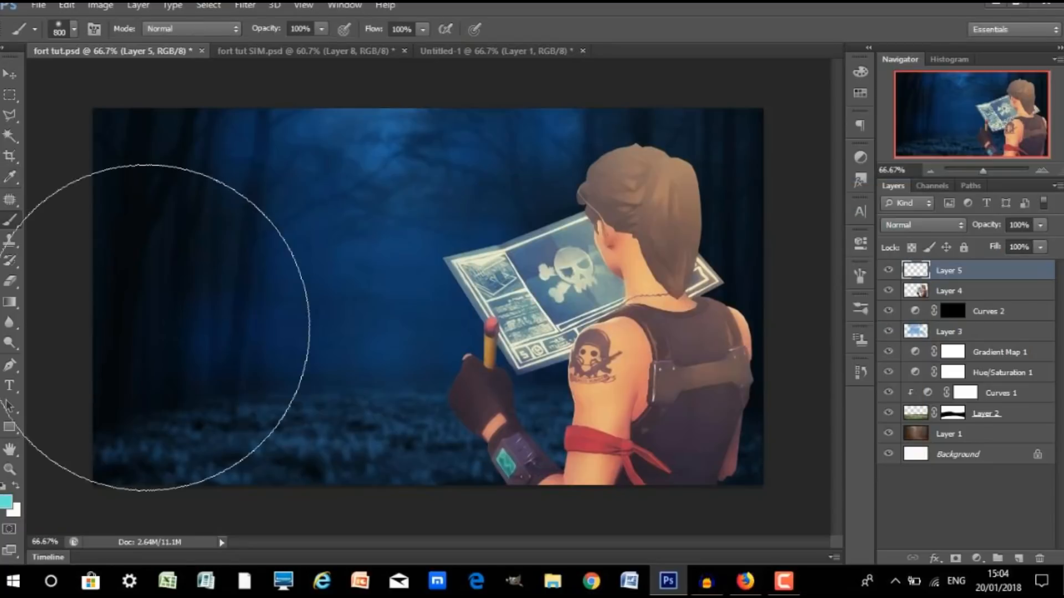
# - Paint a soft turquoise glow down the forest's left side with the 800-pixel brush and set the layer's opacity to 32%
pyautogui.click(131, 332)
pyautogui.click(145, 216)
pyautogui.click(177, 185)
pyautogui.click(179, 186)
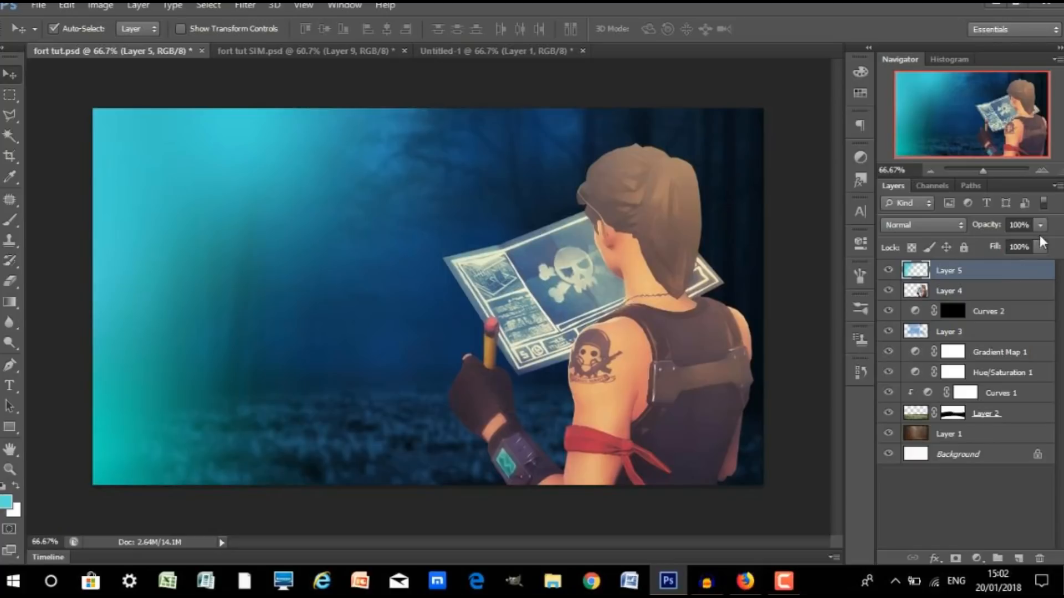
pyautogui.moveTo(1042, 226); pyautogui.dragTo(1036, 235)
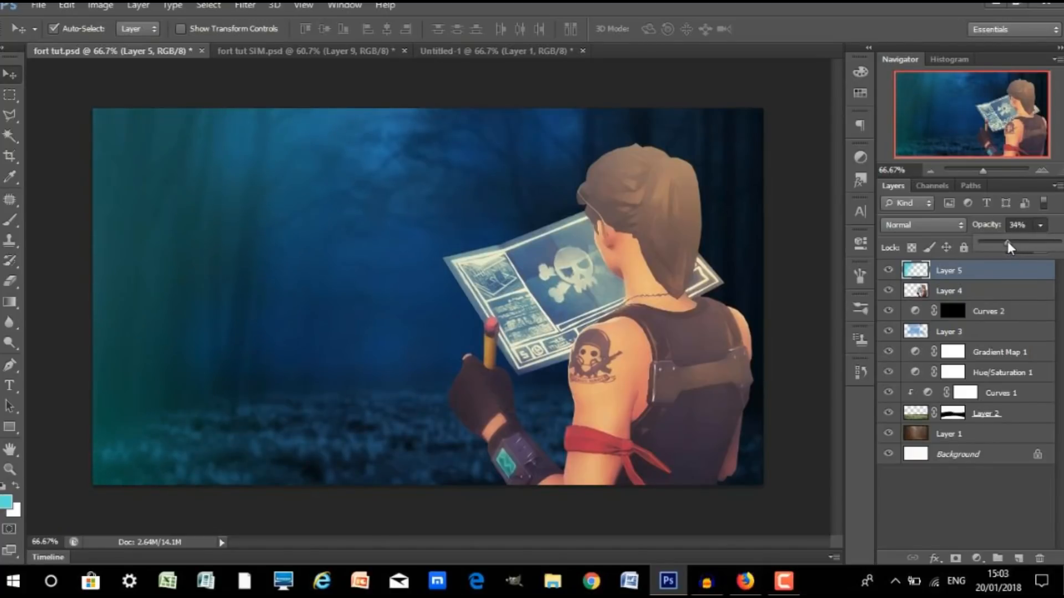
pyautogui.moveTo(1006, 240); pyautogui.dragTo(1007, 240)
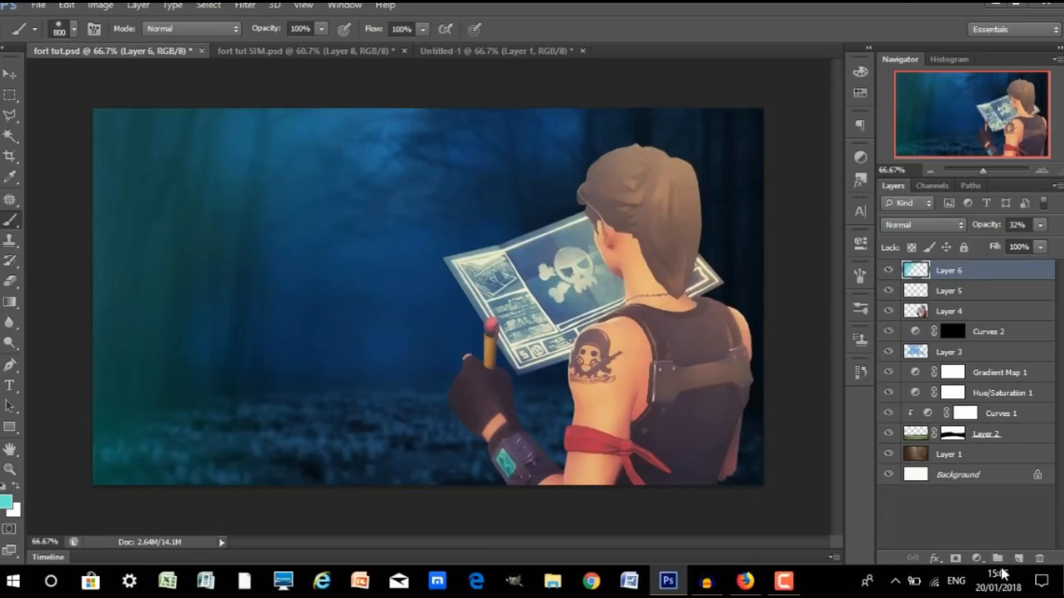
# - Add a new layer above Layer 6 and set the brush colour to purple #9b66cd
pyautogui.click(1018, 559)
pyautogui.click(7, 502)
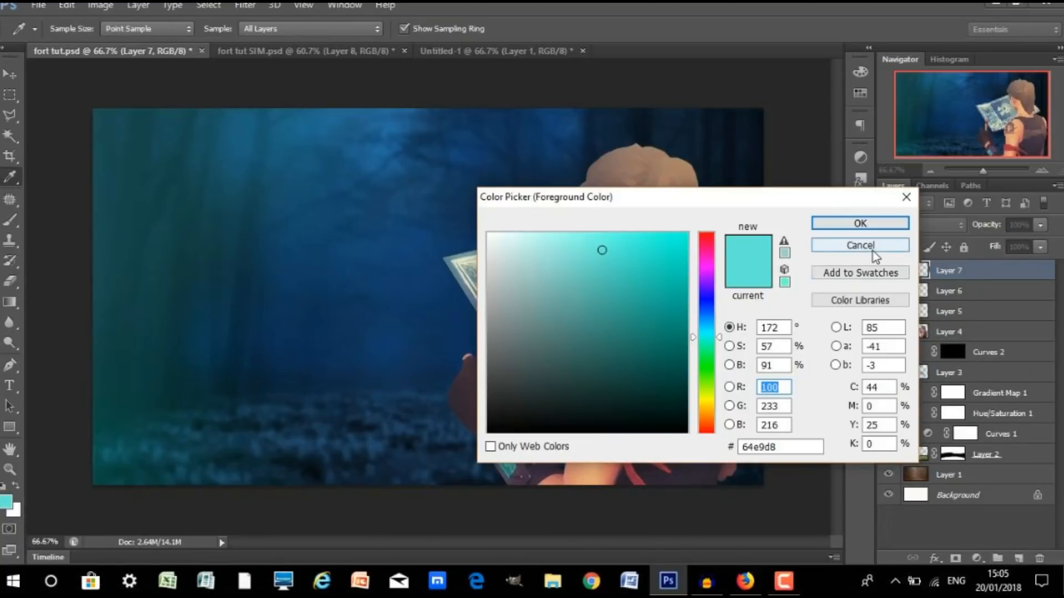
pyautogui.click(588, 273)
pyautogui.moveTo(708, 304); pyautogui.dragTo(707, 281)
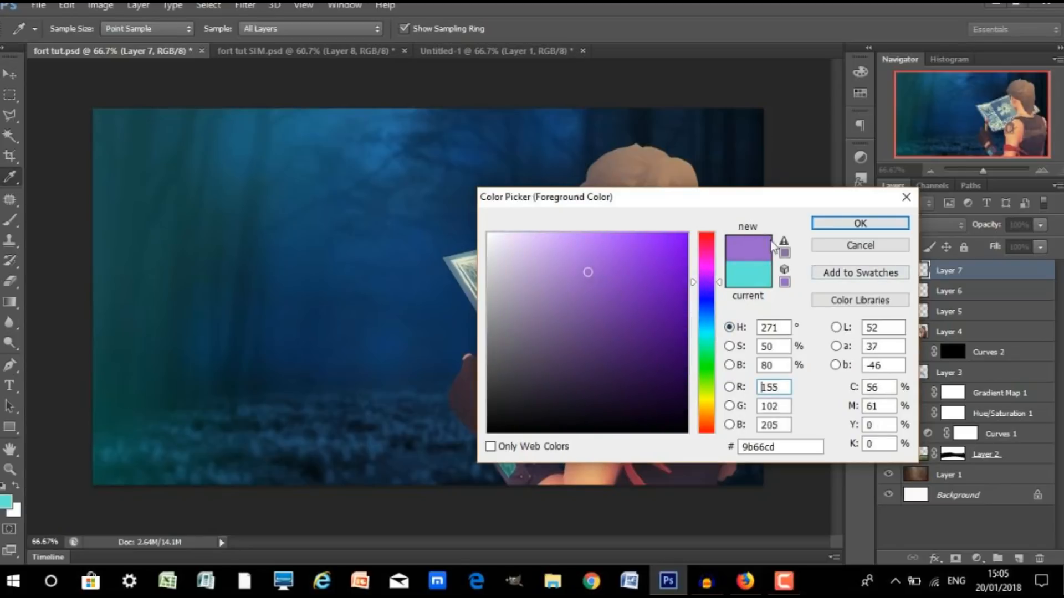
pyautogui.click(857, 221)
pyautogui.press('b')
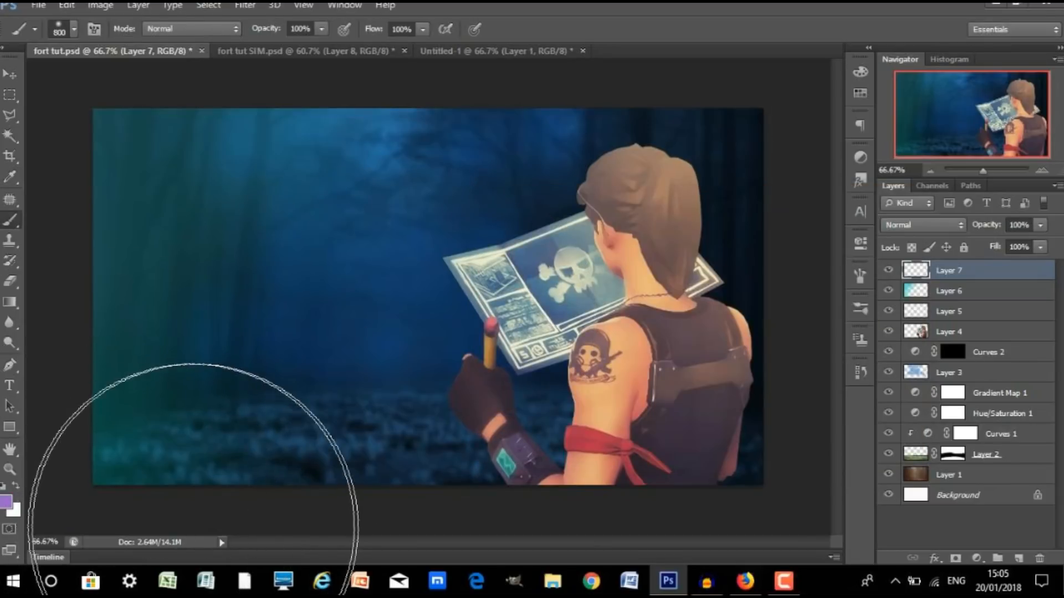
# - Paint a soft purple glow over the lower-left meadow on Layer 7 and set the layer's opacity to 42%
pyautogui.moveTo(216, 532); pyautogui.dragTo(299, 523)
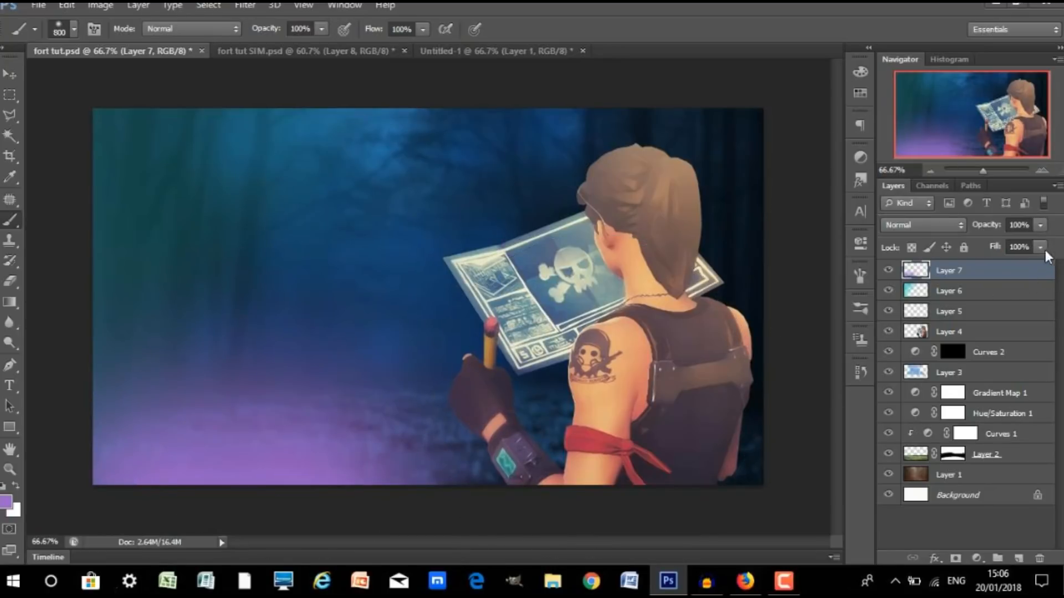
pyautogui.click(1037, 229)
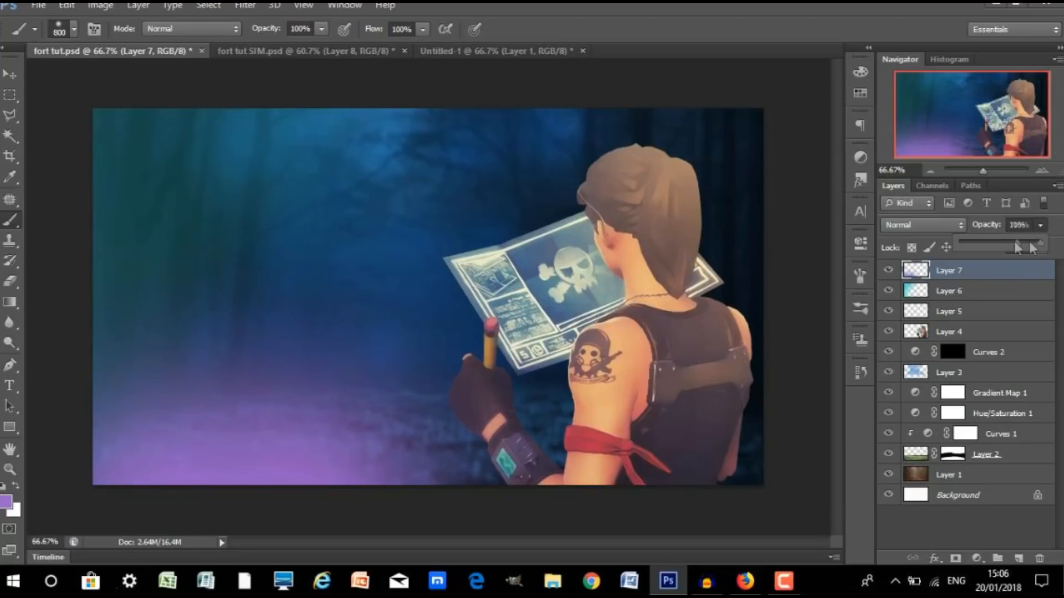
pyautogui.moveTo(999, 241); pyautogui.dragTo(992, 241)
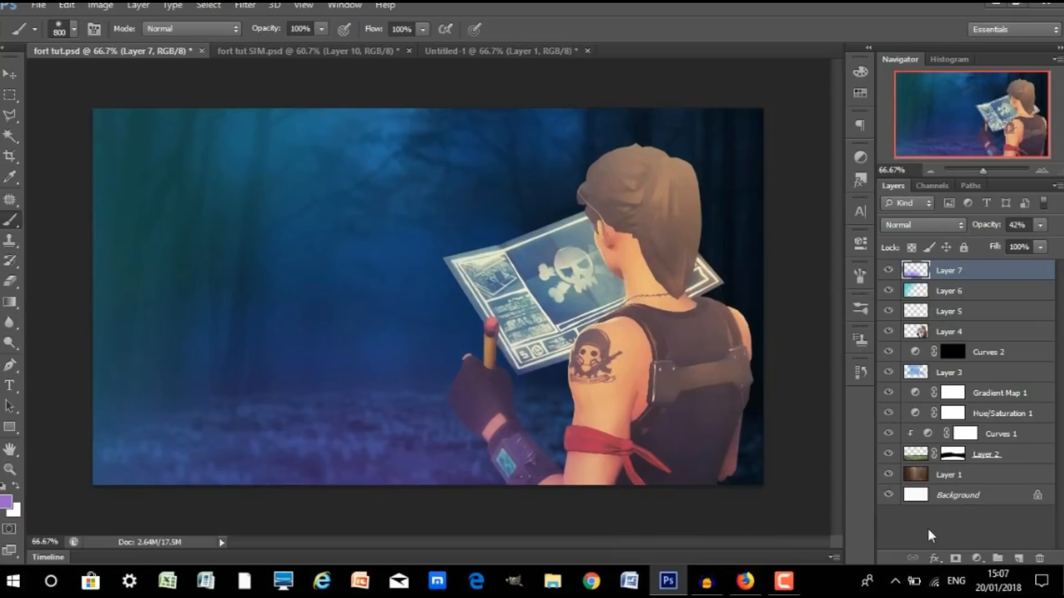
# - On a new layer, paint a soft purple glow along the image's right edge behind the character's back and set its opacity to 34%
pyautogui.click(1018, 558)
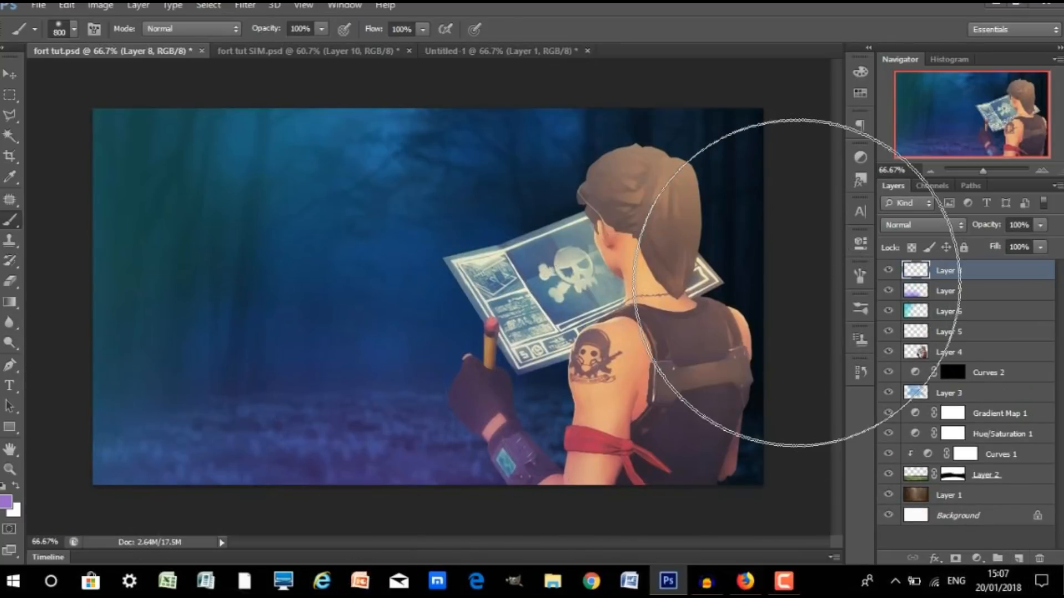
pyautogui.click(831, 294)
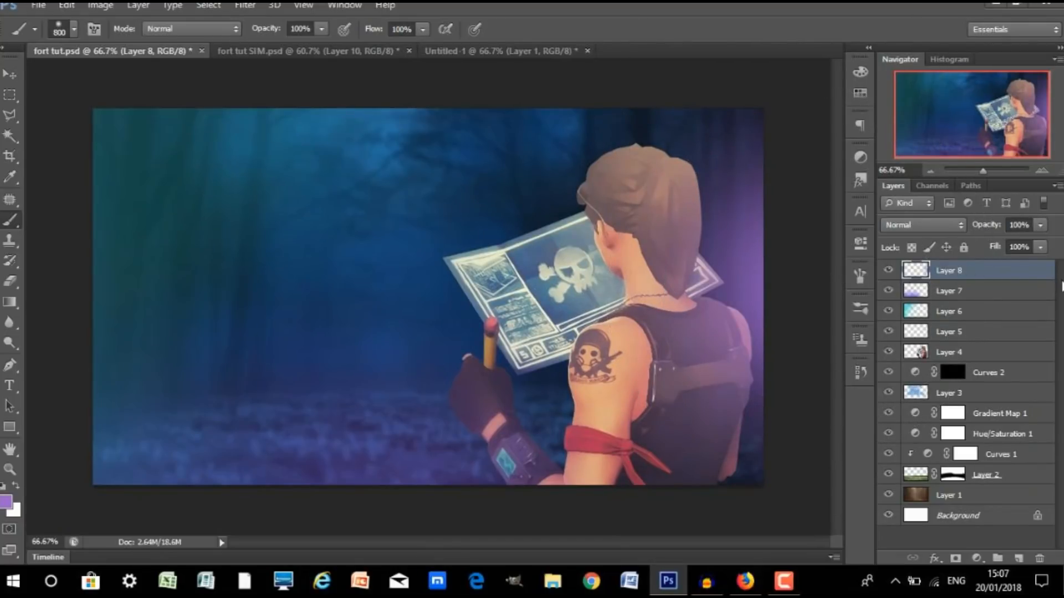
pyautogui.click(1041, 226)
pyautogui.moveTo(1014, 244); pyautogui.dragTo(989, 244)
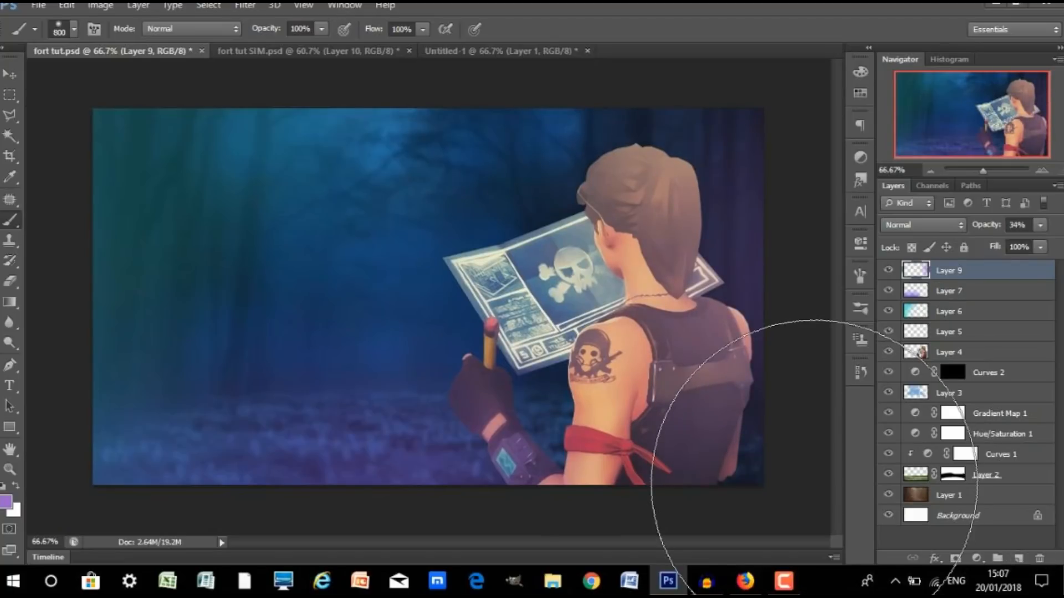
# - On a new top layer, paint soft orange #ffbf6d glows over the bottom of the meadow and along the image's right edge
pyautogui.click(1019, 559)
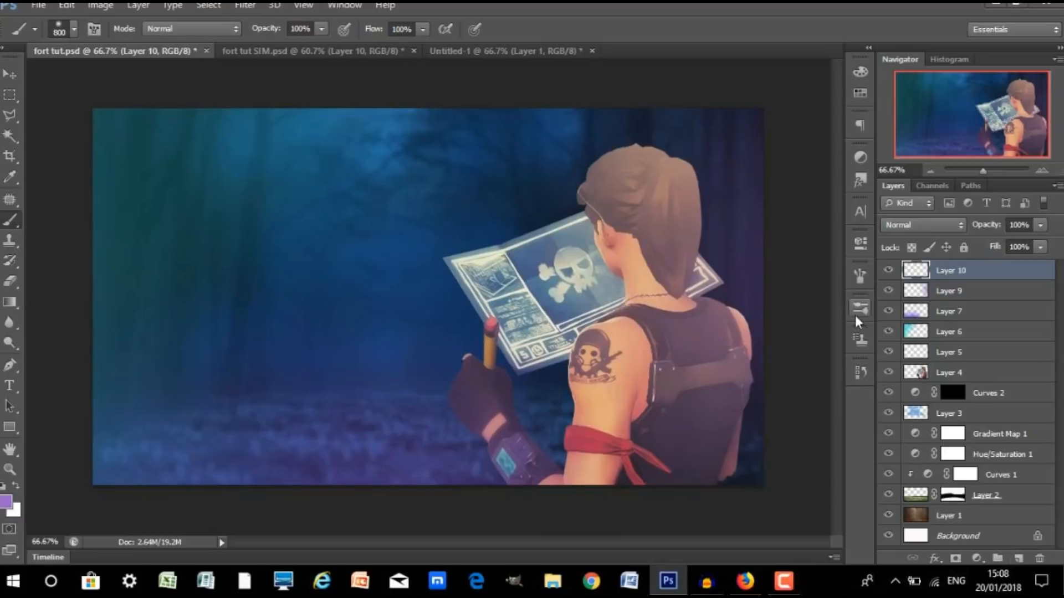
pyautogui.click(5, 504)
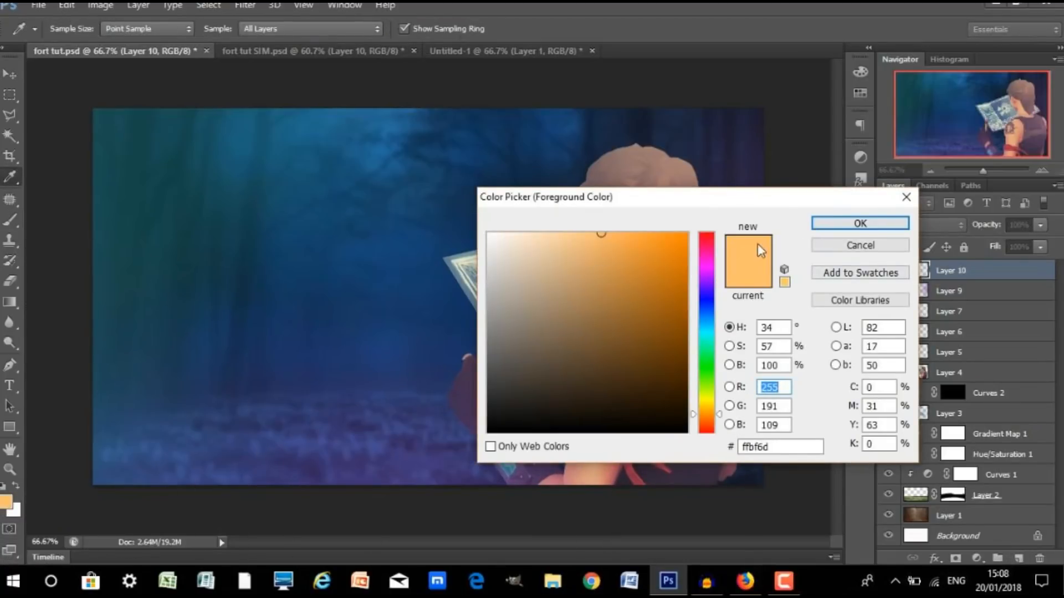
pyautogui.click(800, 442)
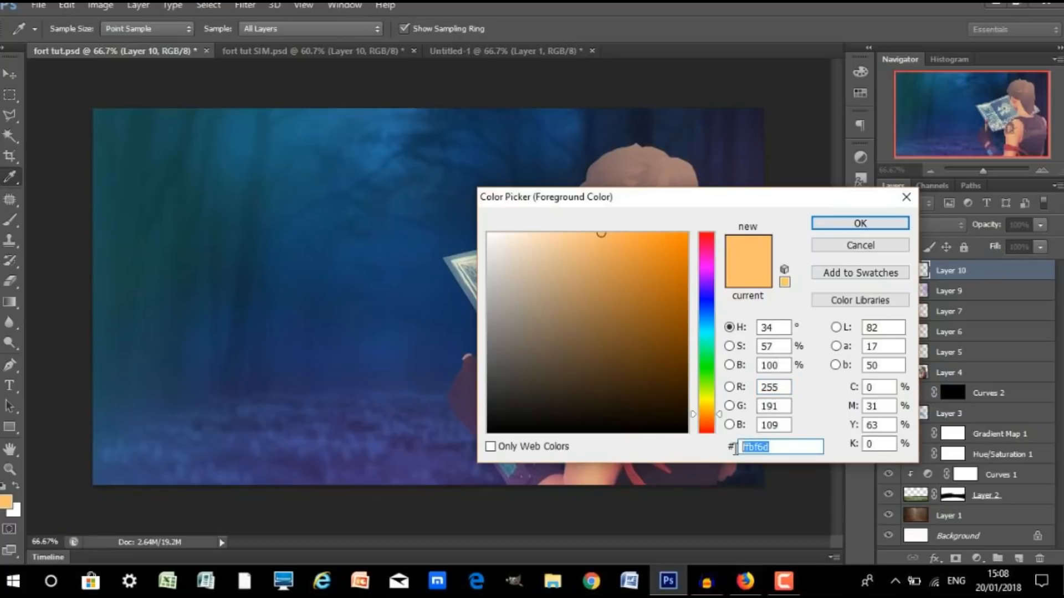
pyautogui.click(800, 441)
pyautogui.doubleClick(799, 441)
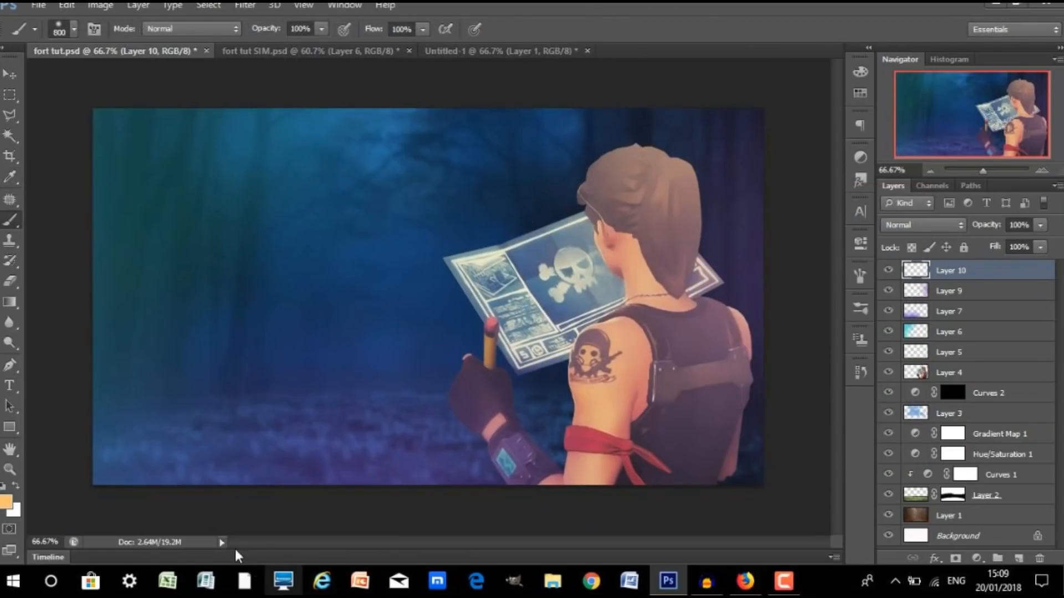
pyautogui.moveTo(254, 499); pyautogui.dragTo(383, 477)
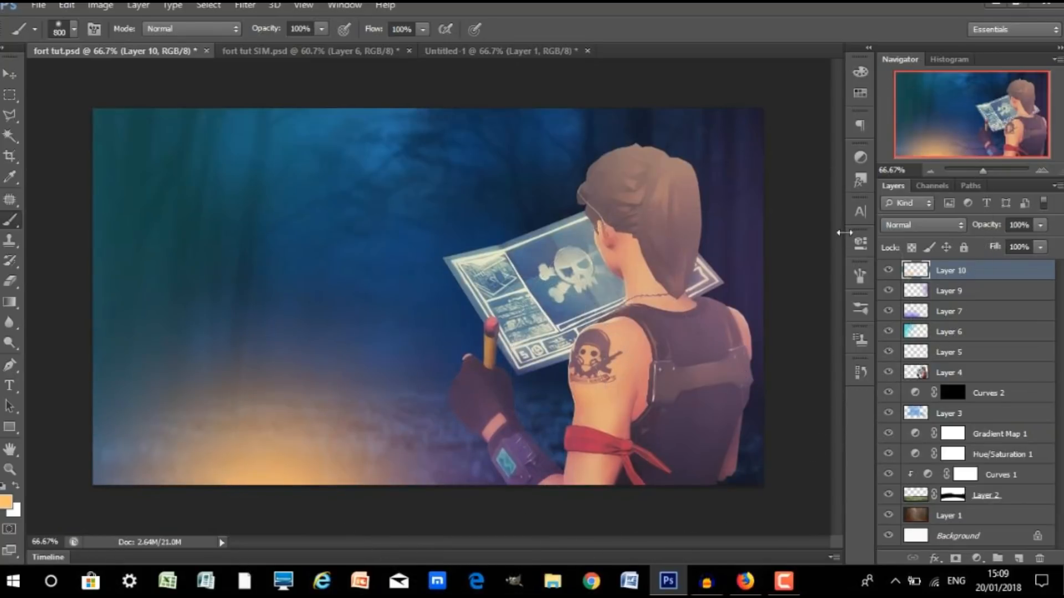
pyautogui.click(787, 216)
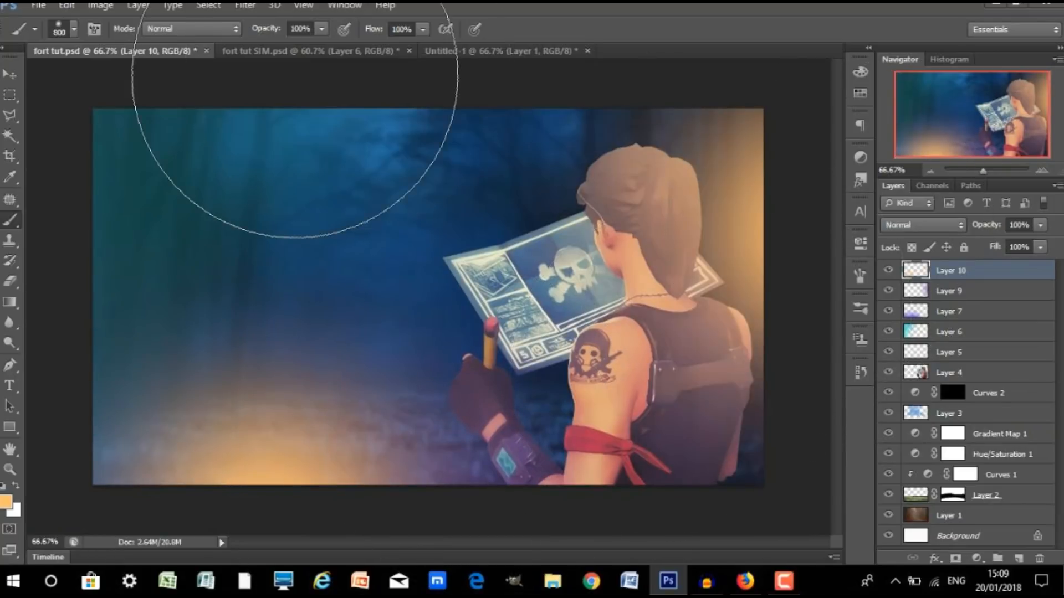
# - Set Layer 10's opacity to 35% and move it directly beneath the character on Layer 4
pyautogui.click(1041, 247)
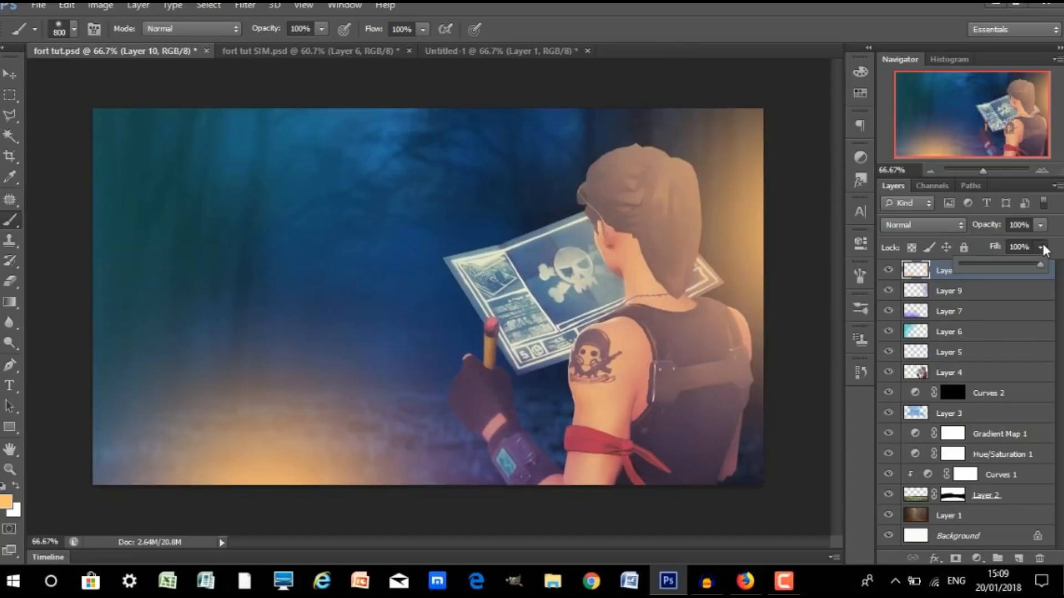
pyautogui.click(1039, 226)
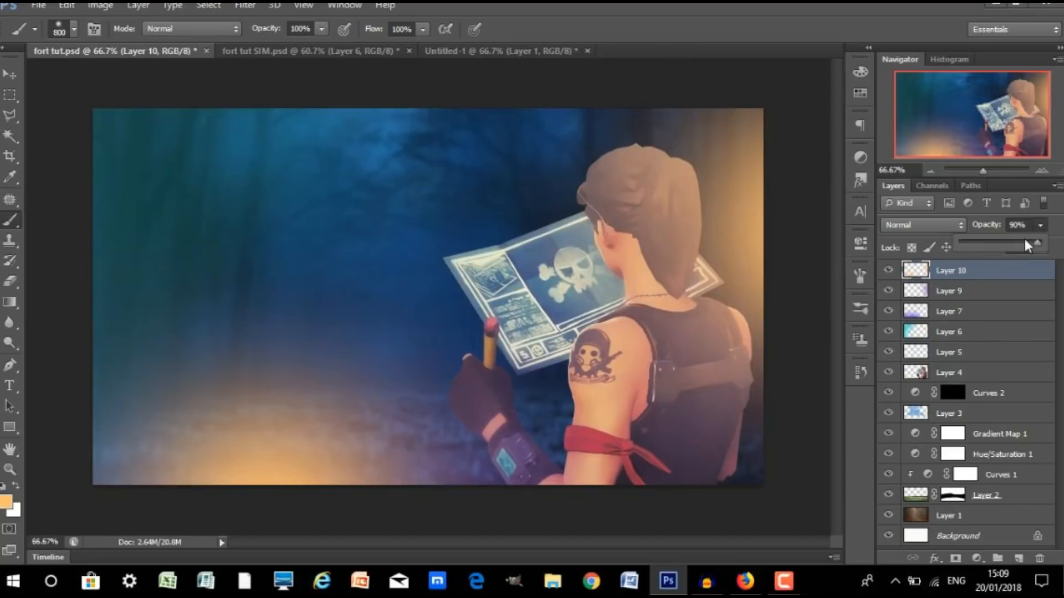
pyautogui.moveTo(996, 241); pyautogui.dragTo(987, 239)
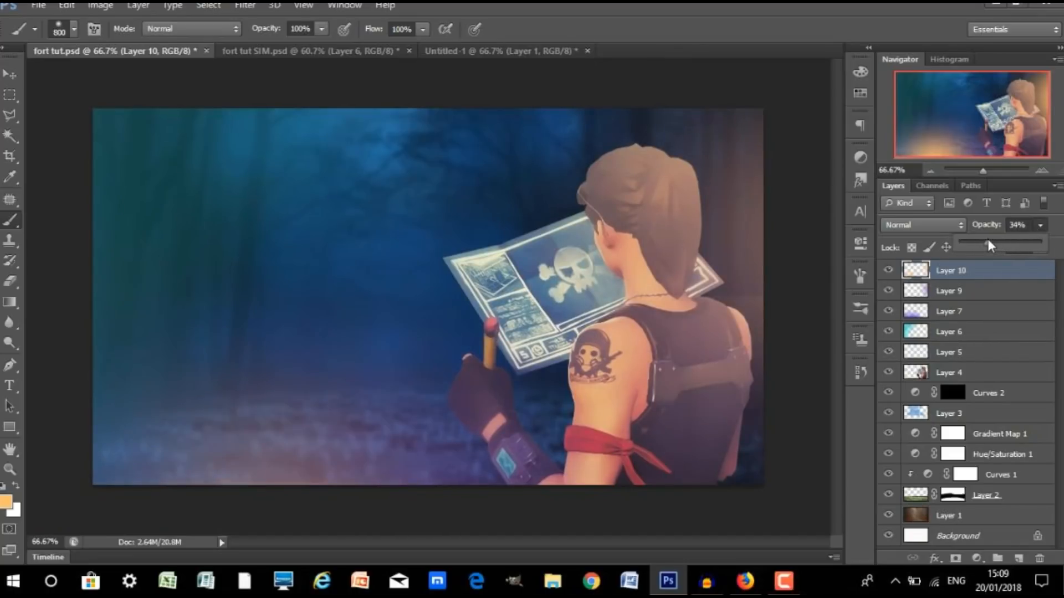
pyautogui.moveTo(1006, 274); pyautogui.dragTo(995, 380)
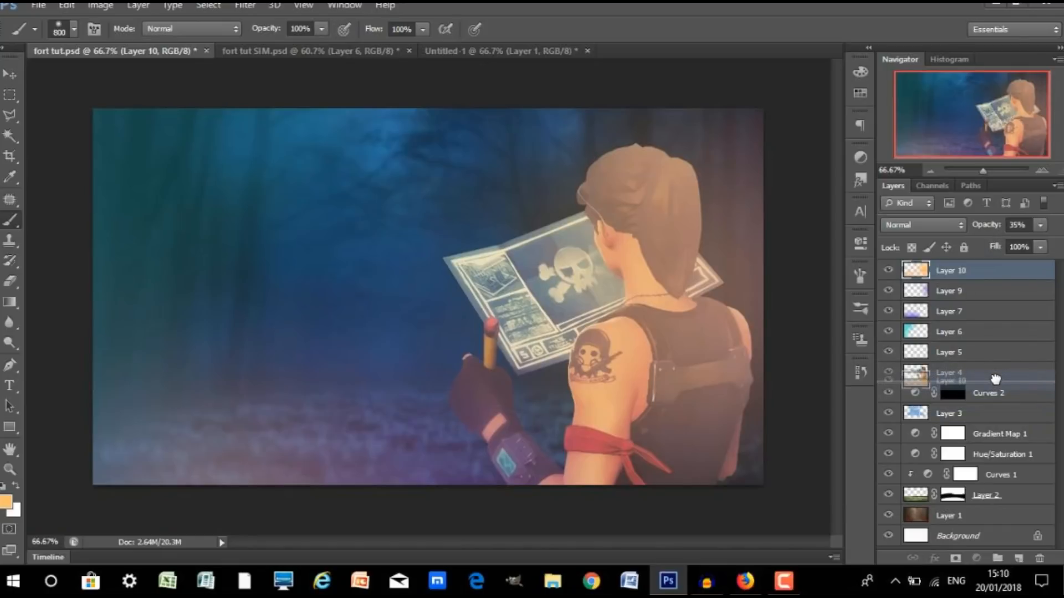
pyautogui.moveTo(996, 380); pyautogui.dragTo(996, 380)
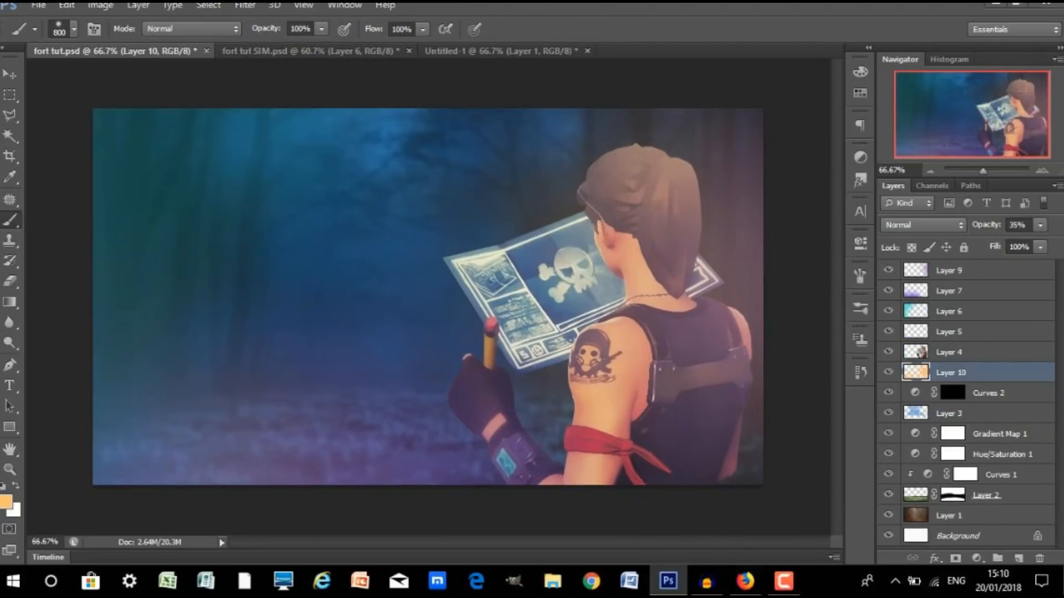
# - Add a new layer between Layer 5 and Layer 6 and paint a soft orange glow at the image's top centre
pyautogui.hotkey('ctrl', 'shift', 'alt', 'n')
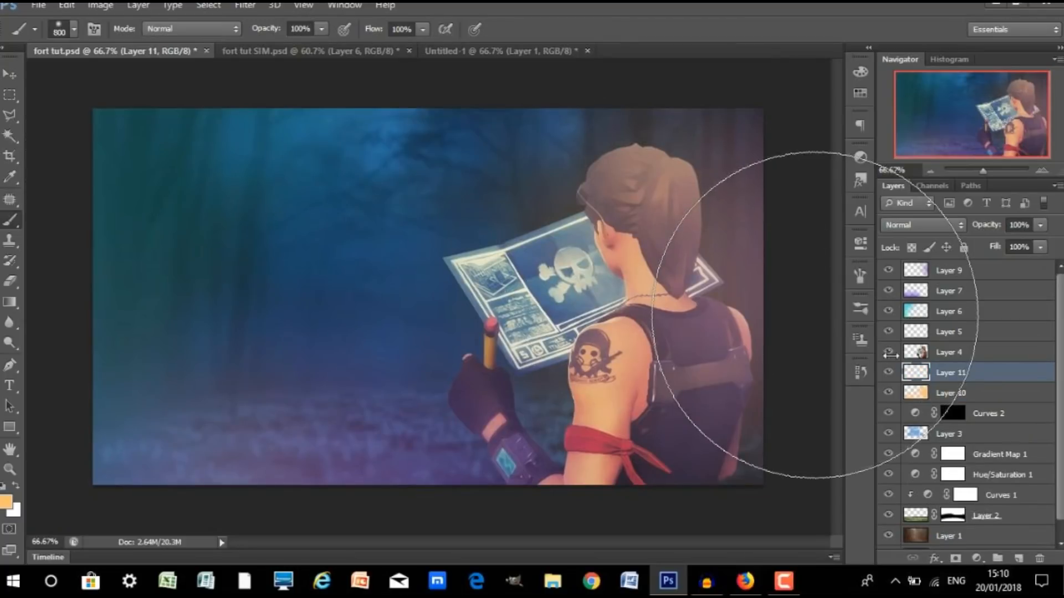
pyautogui.moveTo(995, 371); pyautogui.dragTo(988, 331)
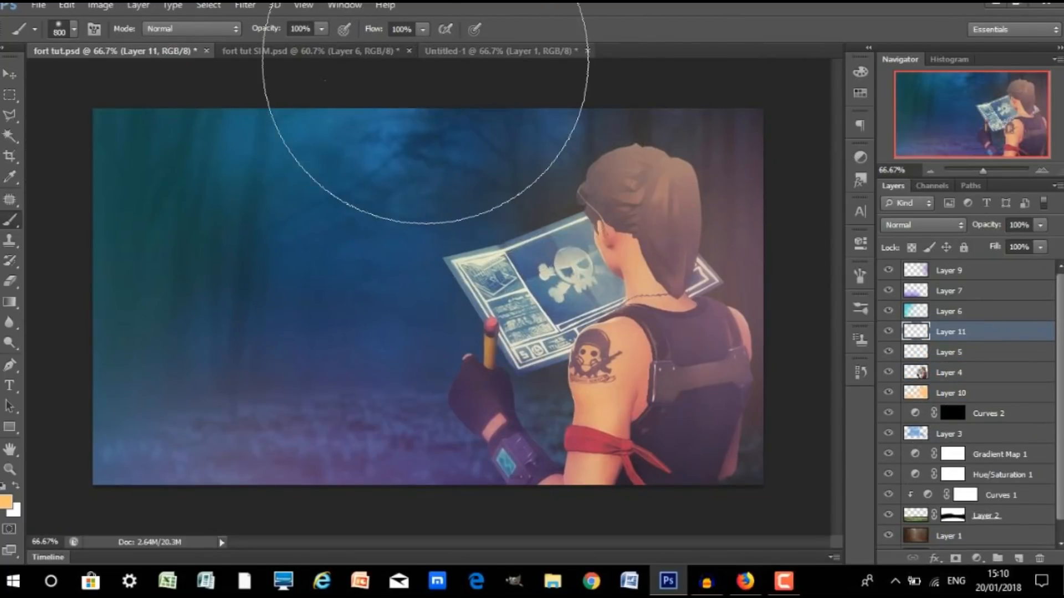
pyautogui.click(409, 74)
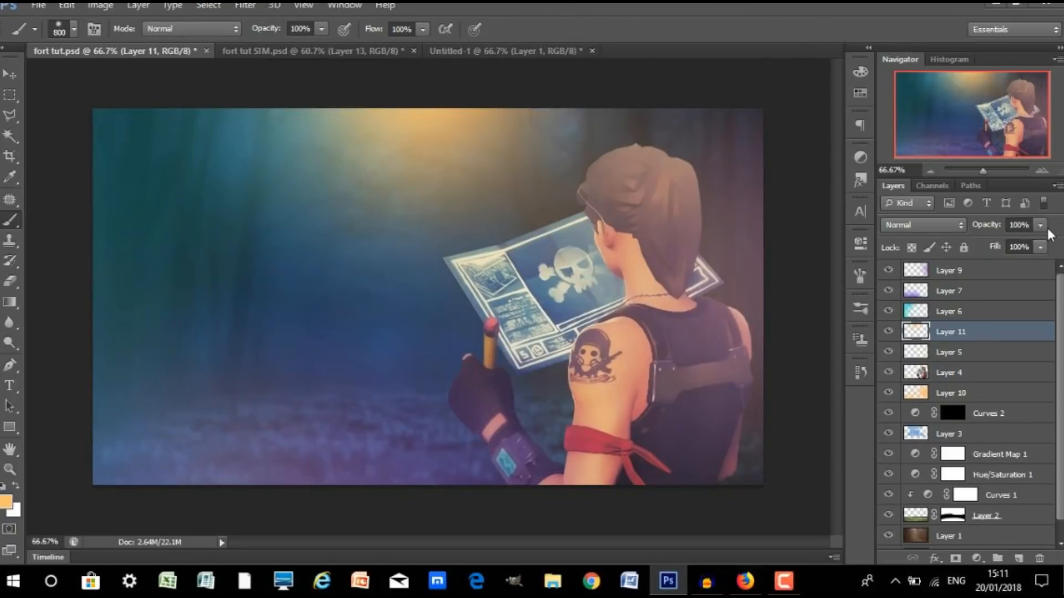
# - Lower the opacity of the orange top-centre glow on Layer 11 and confirm #ffbf6d as the foreground colour
pyautogui.click(1041, 226)
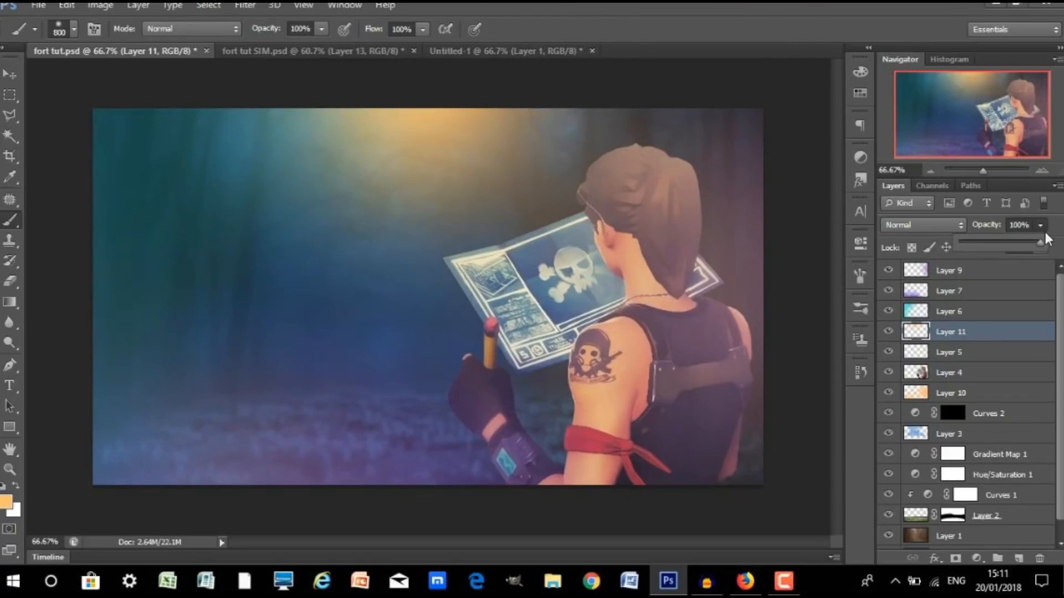
pyautogui.moveTo(1005, 243); pyautogui.dragTo(1001, 243)
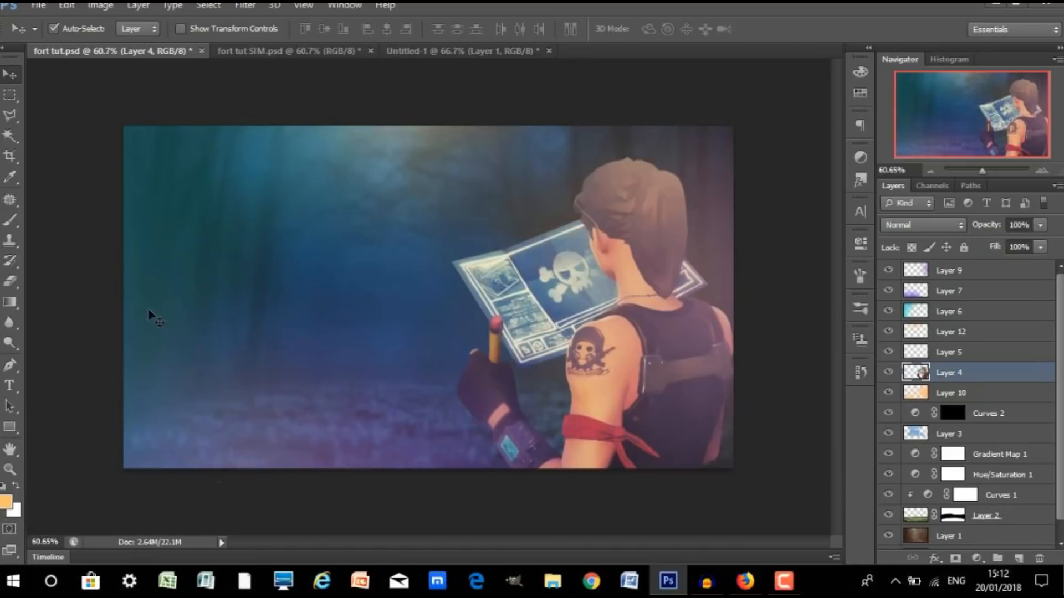
pyautogui.click(5, 502)
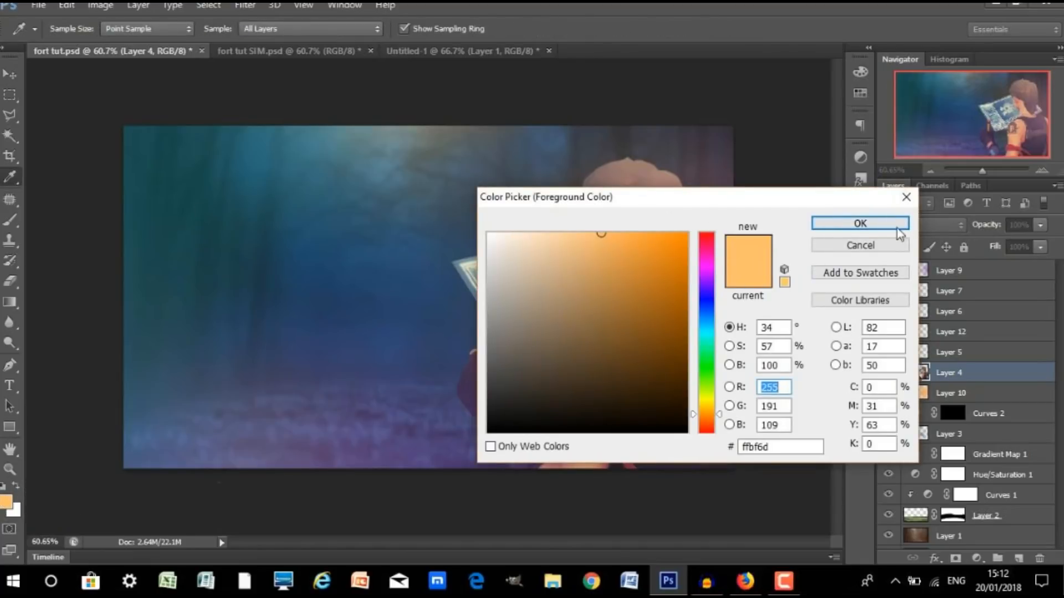
pyautogui.click(860, 224)
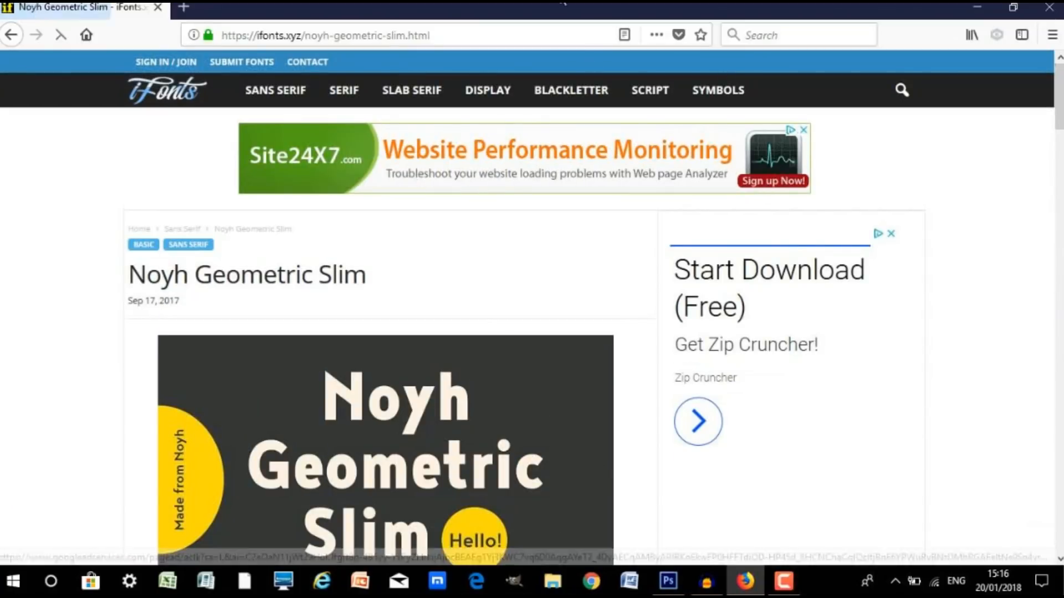
# - Switch to the browser and download the Noyh Geometric Slim font from its iFonts page
pyautogui.scroll(-20, 532, 310)
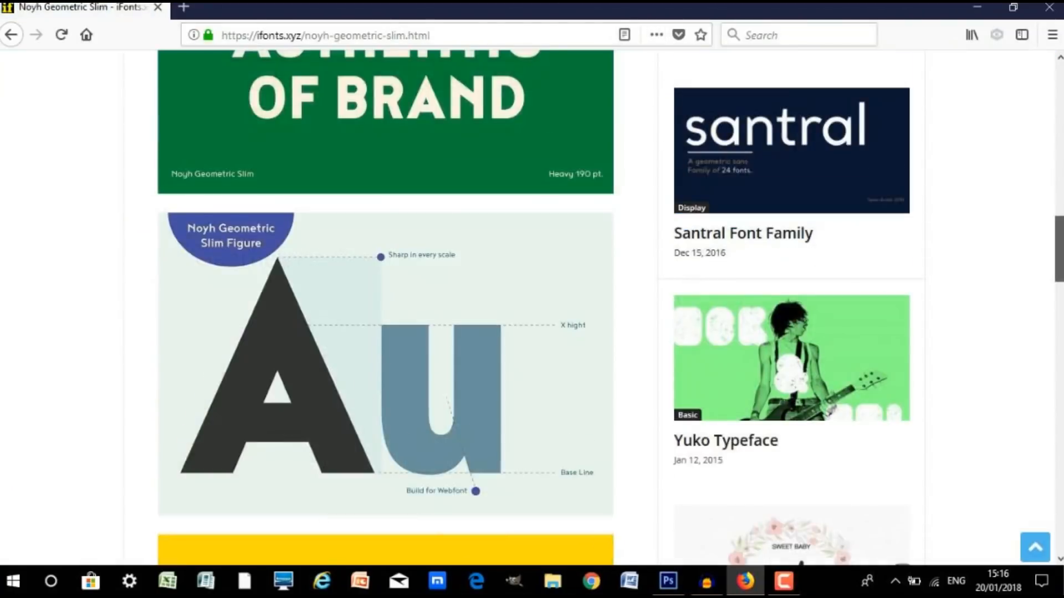
pyautogui.scroll(8, 532, 310)
pyautogui.scroll(-1, 466, 387)
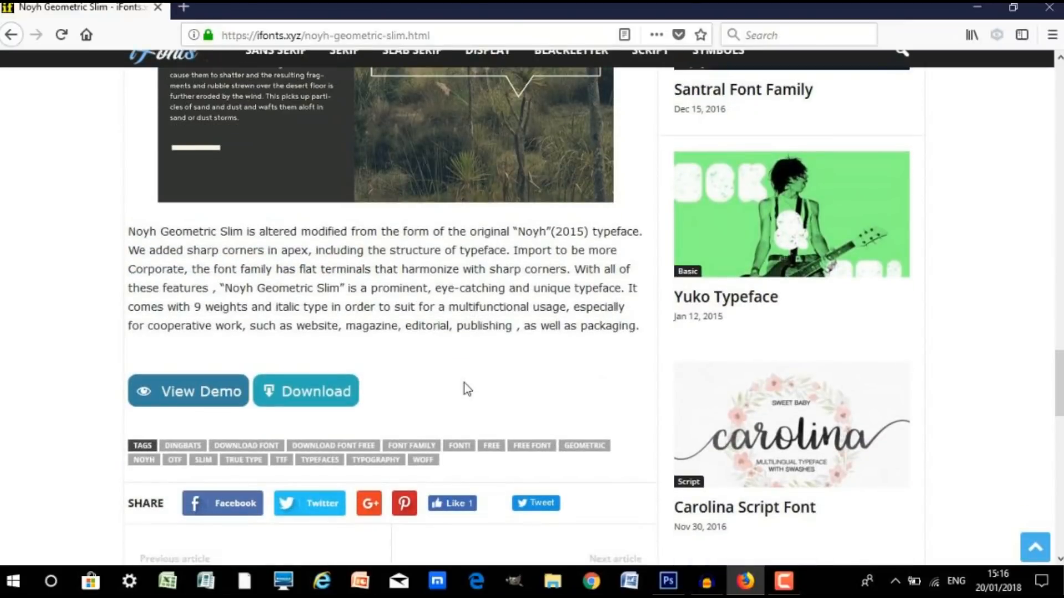
pyautogui.click(290, 394)
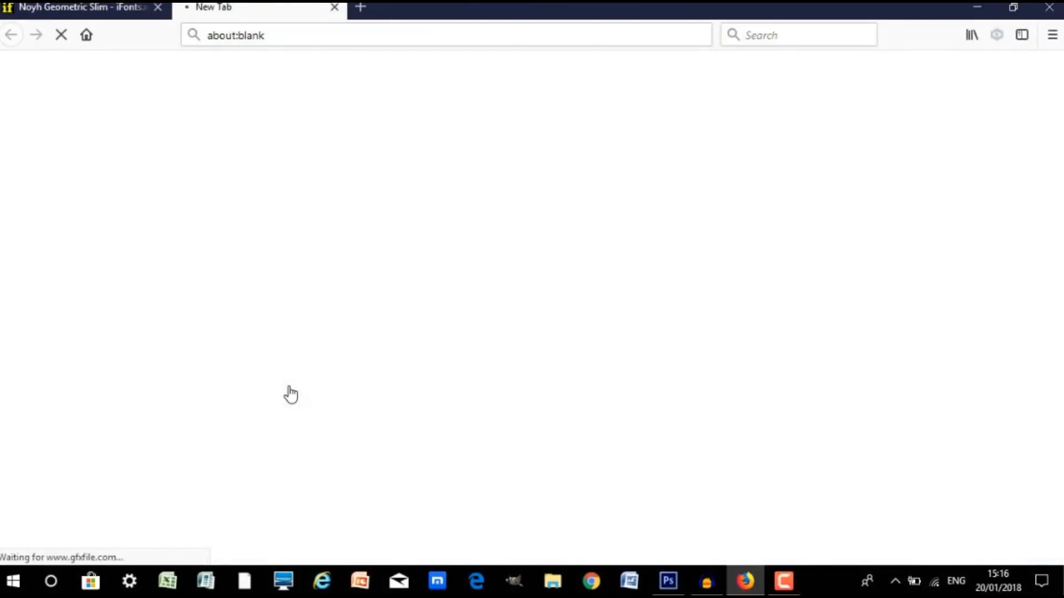
pyautogui.click(494, 336)
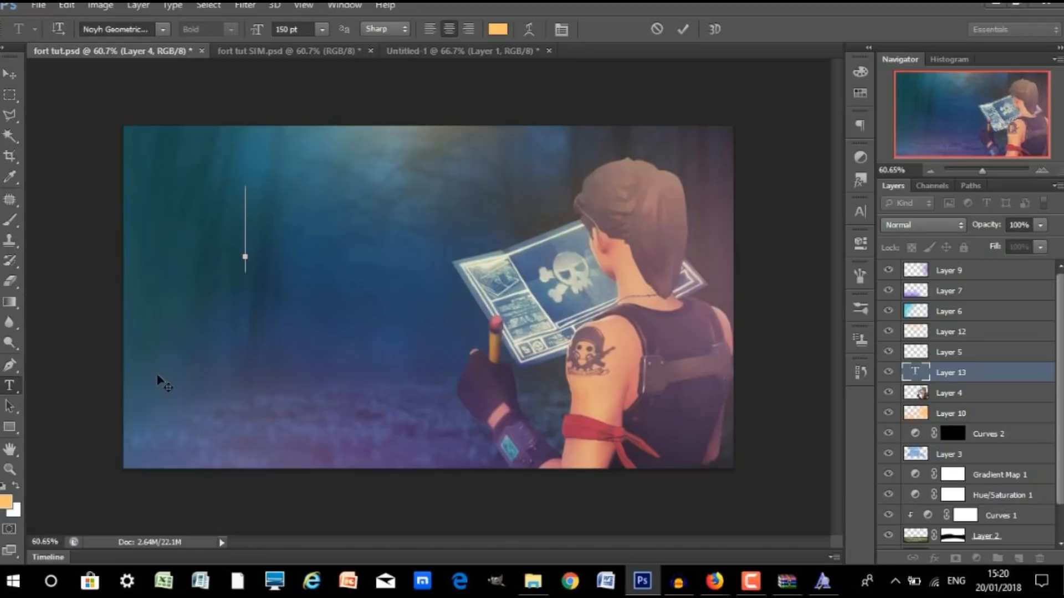
# - In Photoshop, add the orange 150 pt text DAKOTAZ in Noyh Geometric over the image's left half and move its layer above all others
pyautogui.write('DAKO')
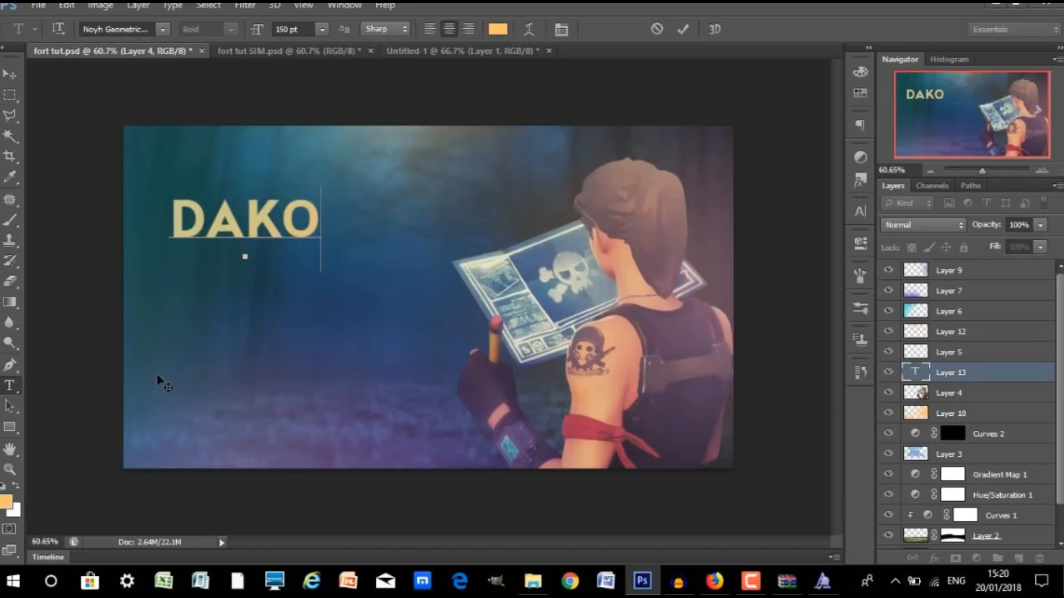
pyautogui.write('TAZ')
pyautogui.moveTo(266, 325); pyautogui.dragTo(289, 405)
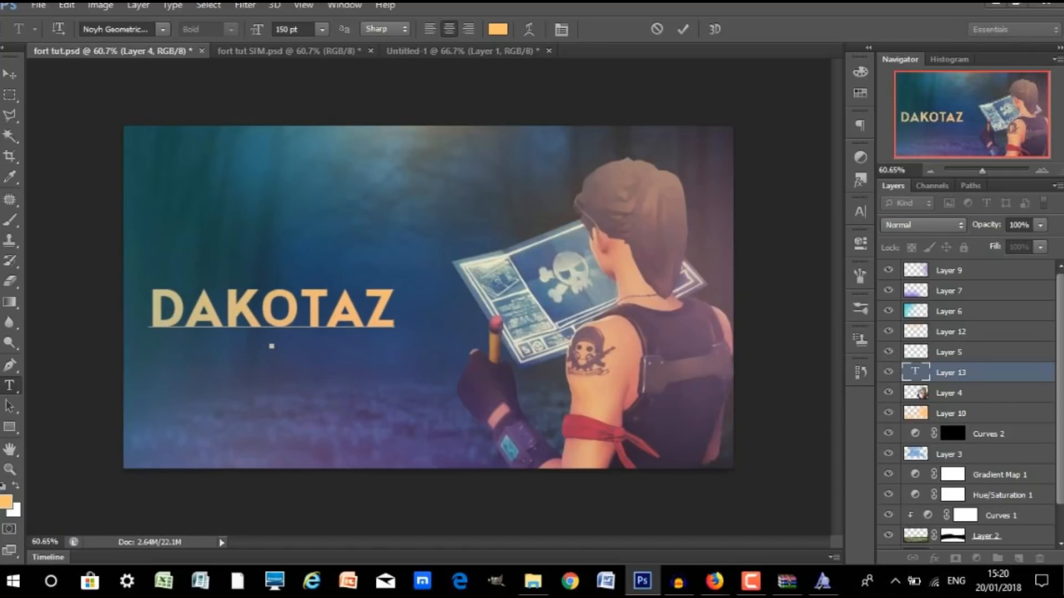
pyautogui.moveTo(1013, 373); pyautogui.dragTo(958, 264)
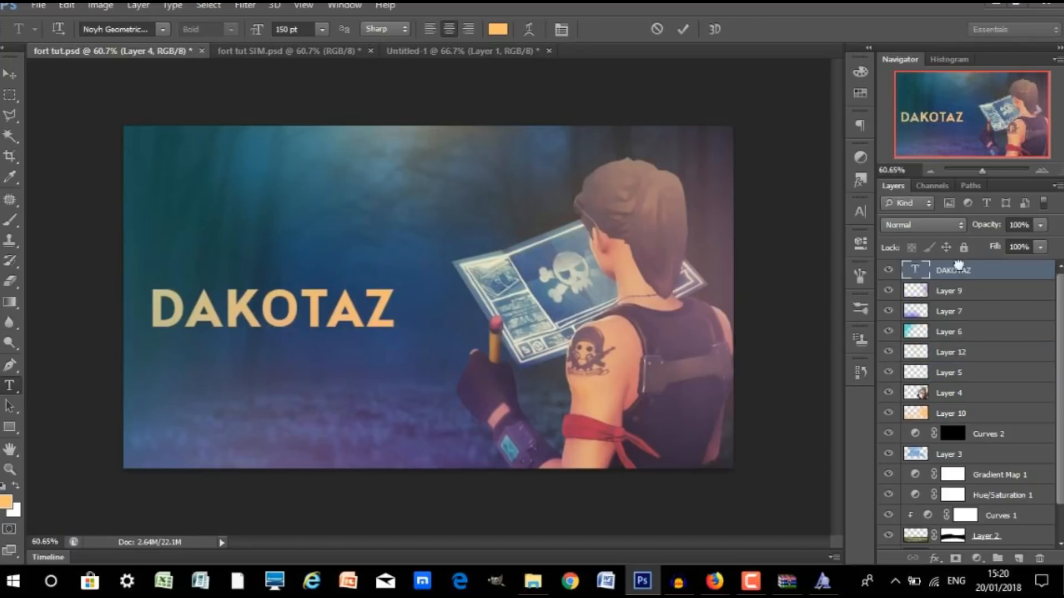
# - Add the text THUMBNAIL at 150 pt on its own layer and position it just below DAKOTAZ
pyautogui.click(155, 350)
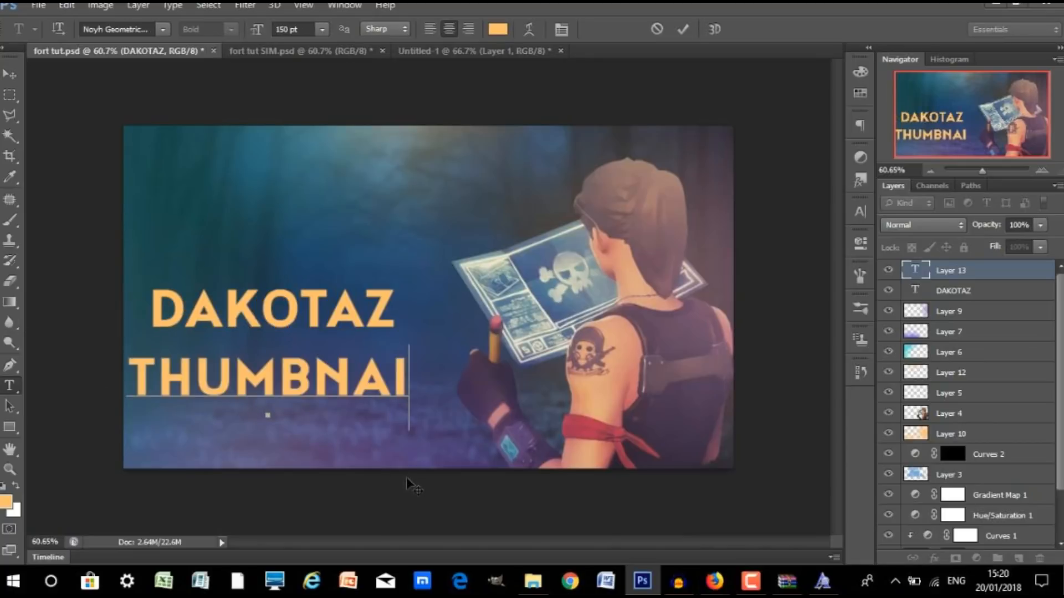
pyautogui.write('L')
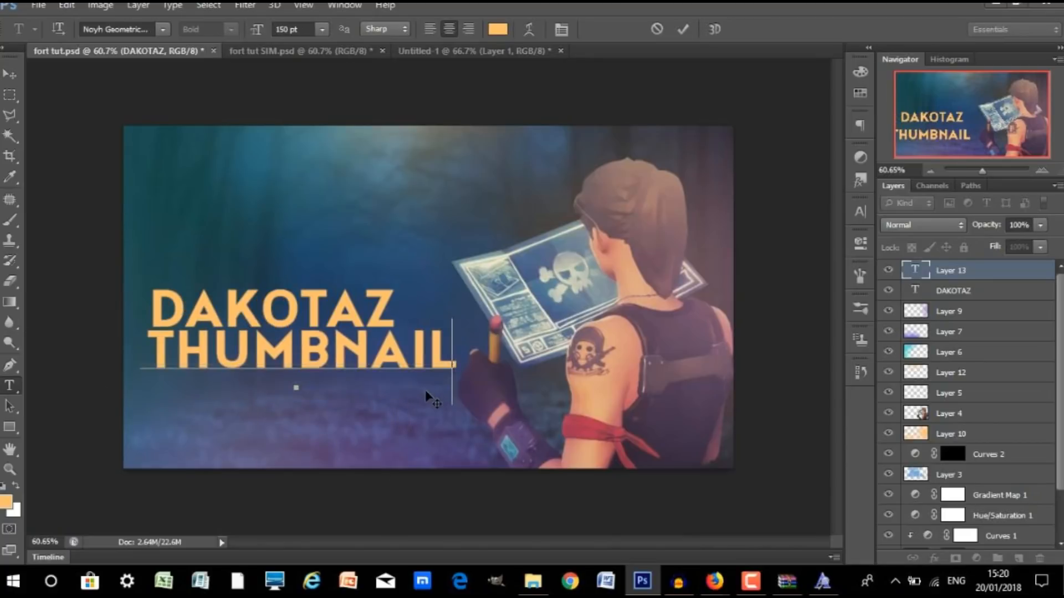
pyautogui.click(7, 501)
pyautogui.click(854, 246)
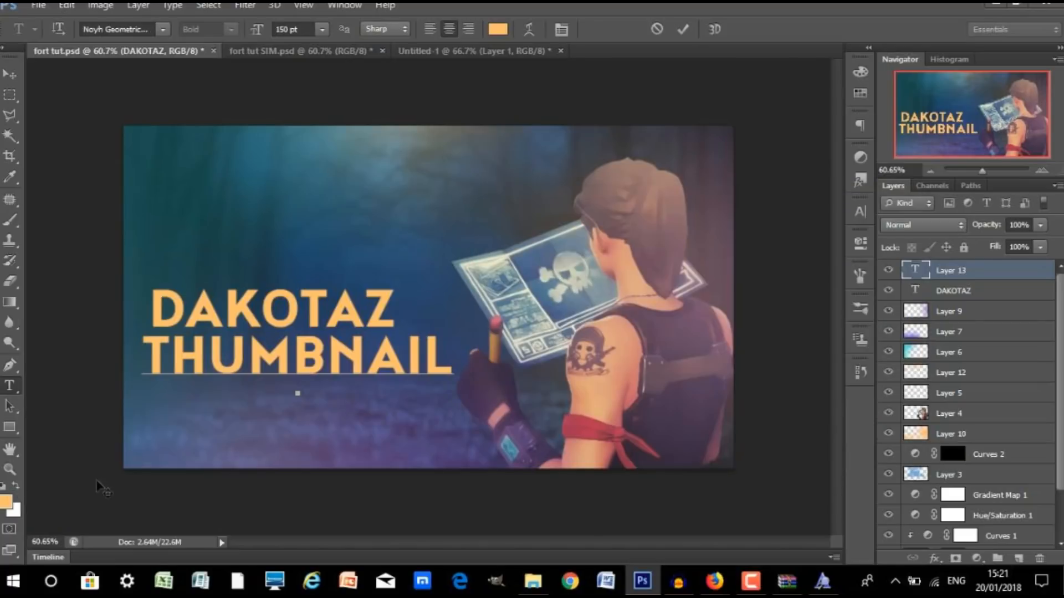
# - Change the colour of the THUMBNAIL text to white
pyautogui.moveTo(446, 363); pyautogui.dragTo(143, 362)
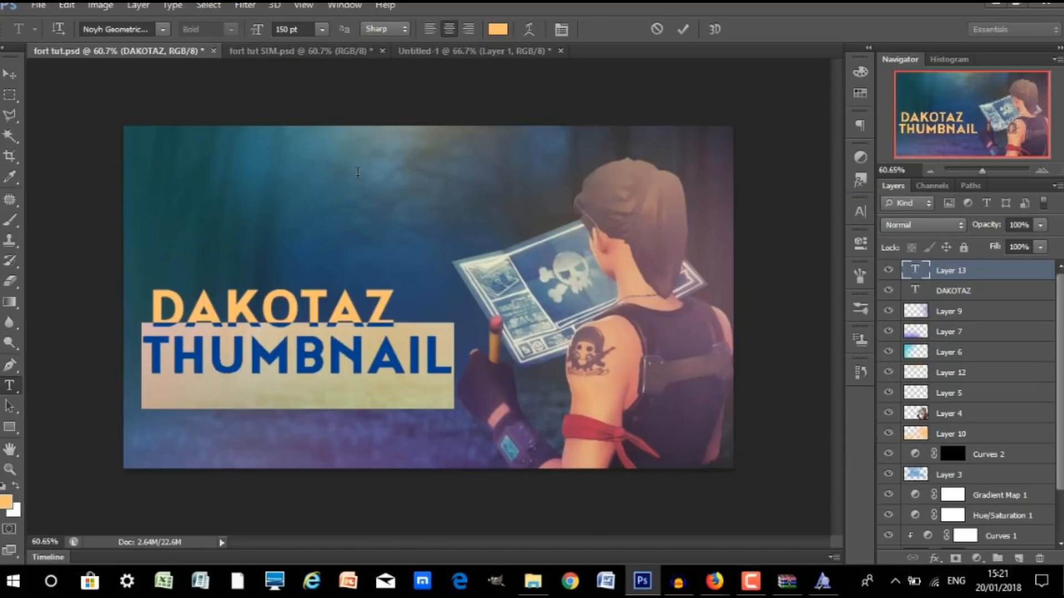
pyautogui.click(491, 31)
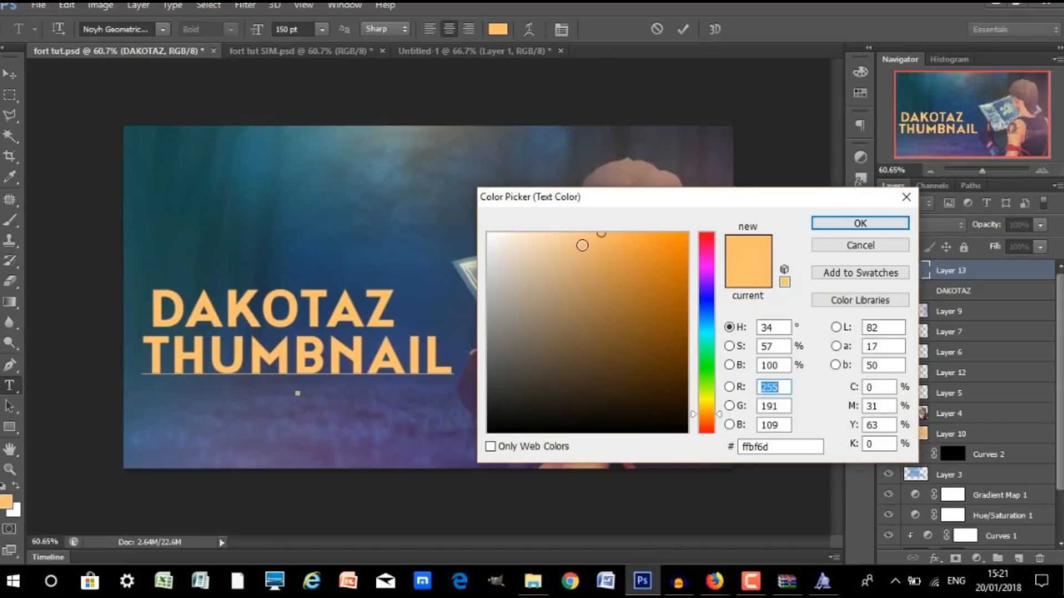
pyautogui.click(489, 234)
pyautogui.click(851, 226)
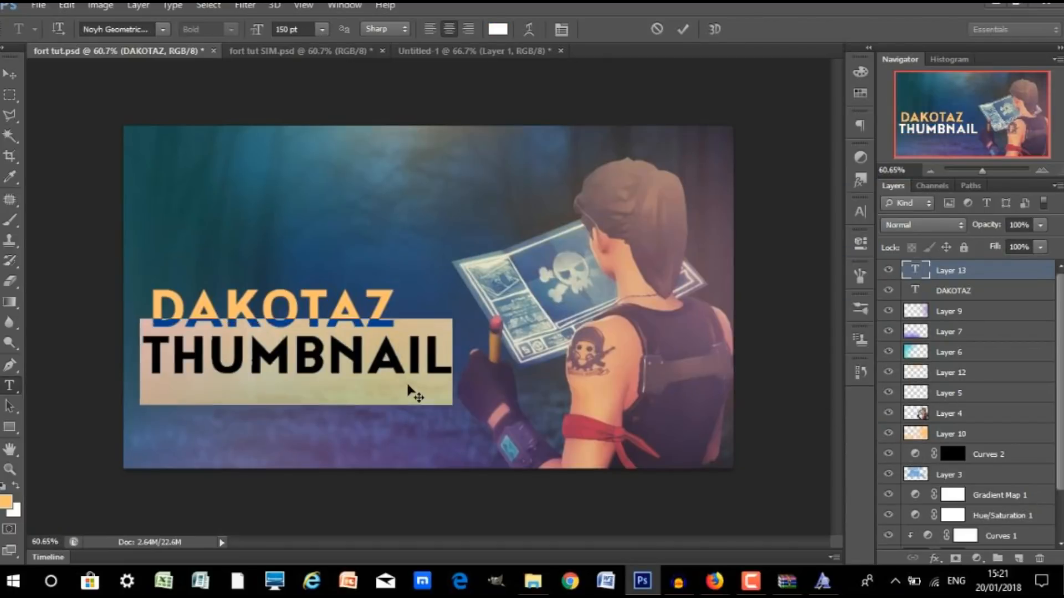
# - Align DAKOTAZ with the left edge of THUMBNAIL and enlarge it to 186.82 pt to match the width of that word
pyautogui.click(403, 350)
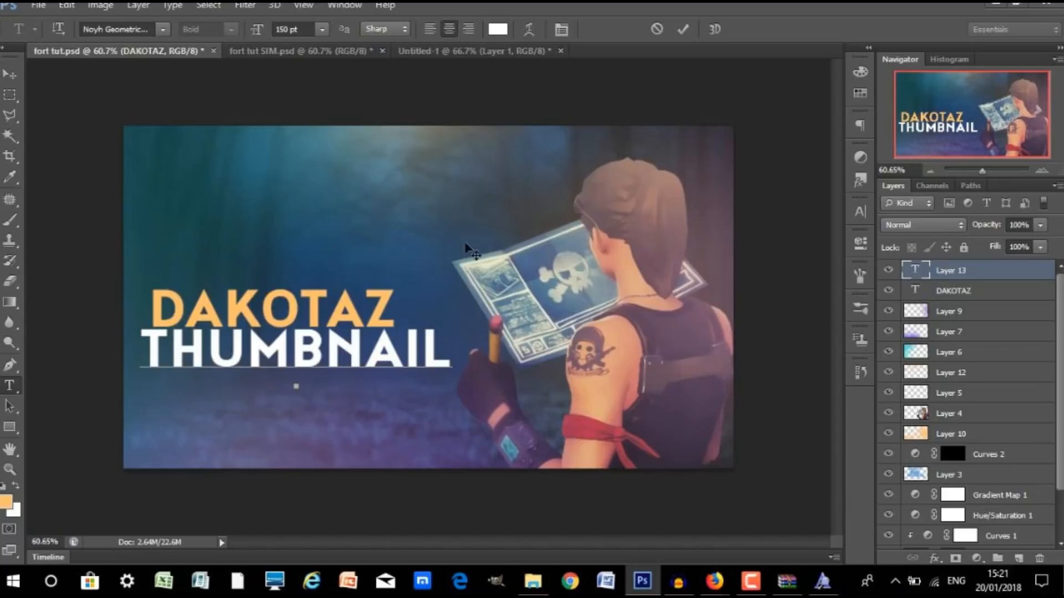
pyautogui.click(10, 73)
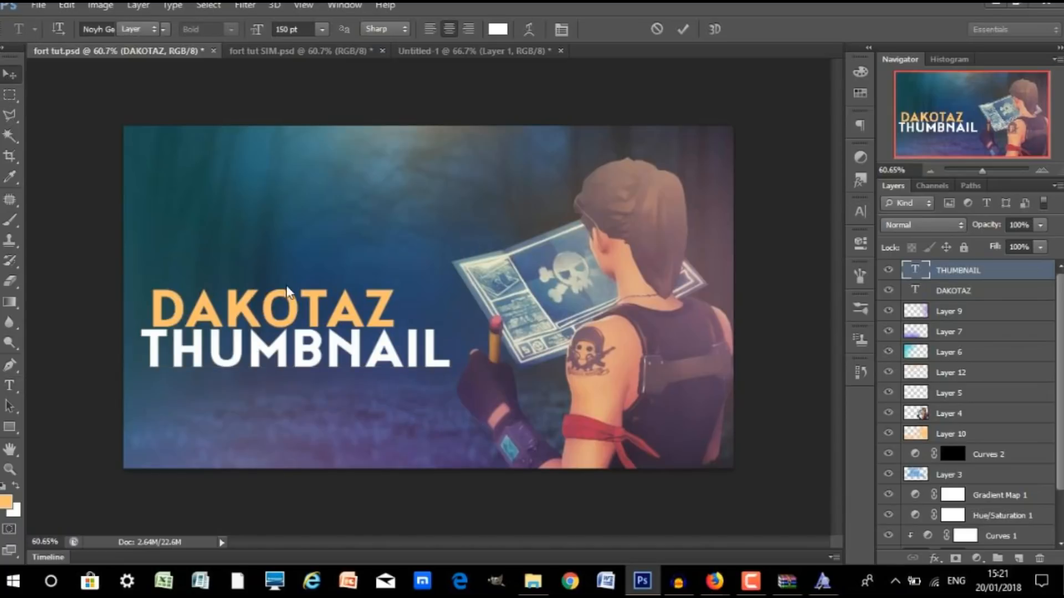
pyautogui.moveTo(319, 304); pyautogui.dragTo(304, 301)
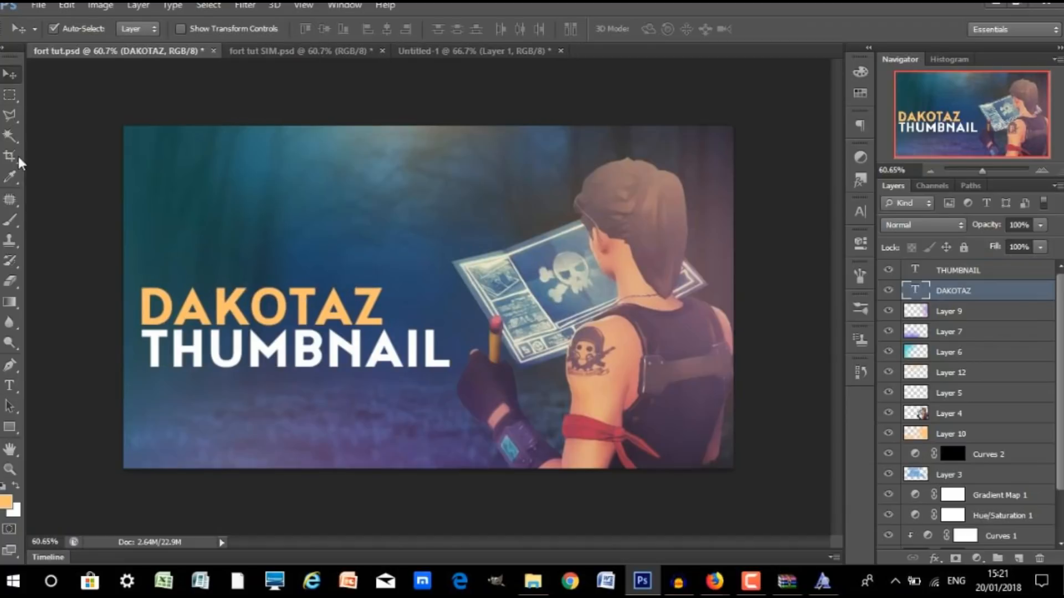
pyautogui.click(10, 386)
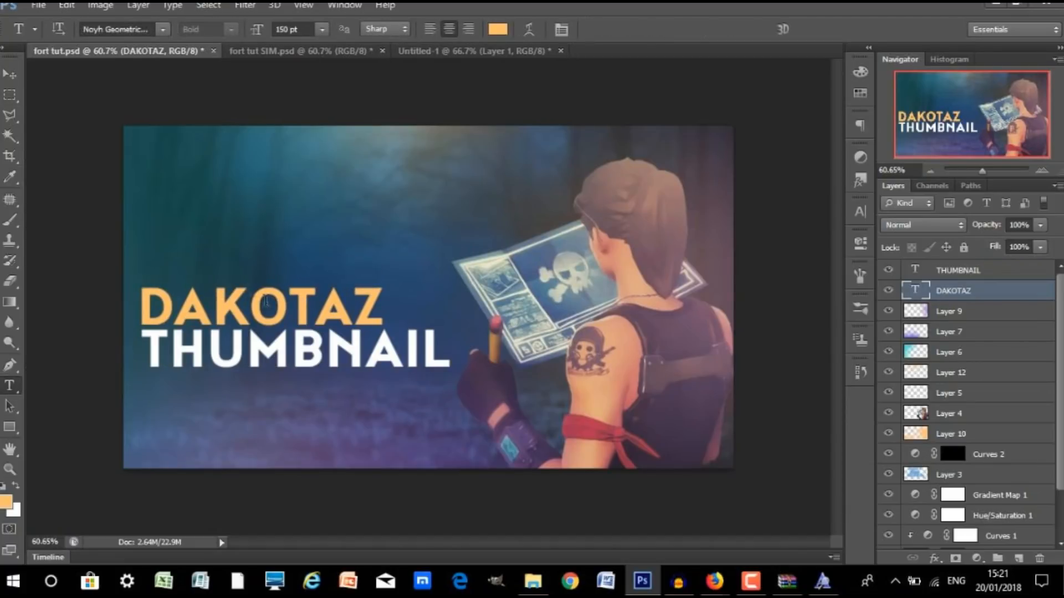
pyautogui.click(9, 74)
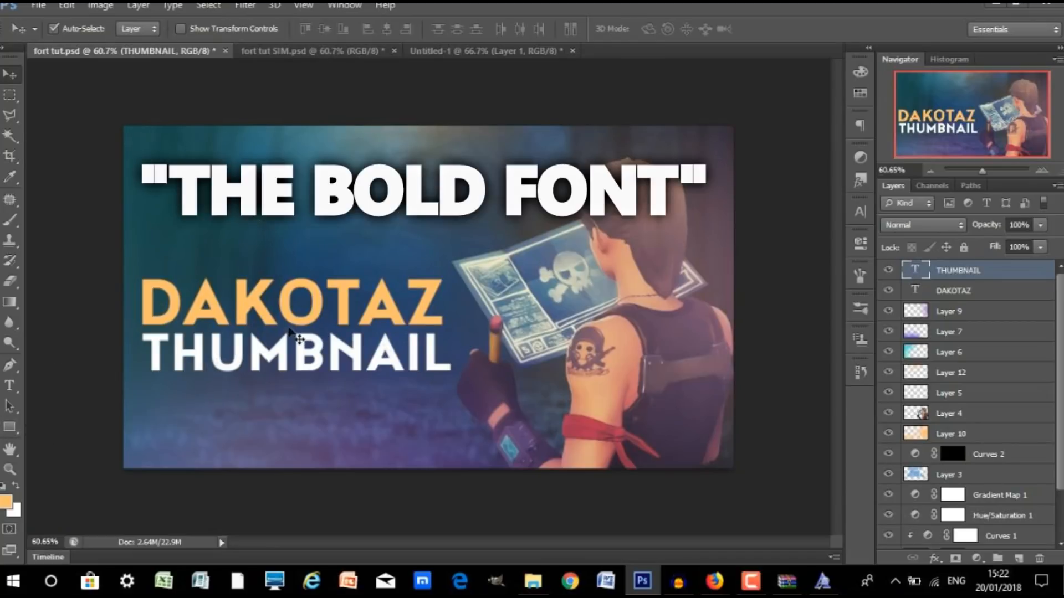
# - Change DAKOTAZ and THUMBNAIL to The Bold Font and resize and stack them as an equally wide two-line title left of the map
pyautogui.click(3, 389)
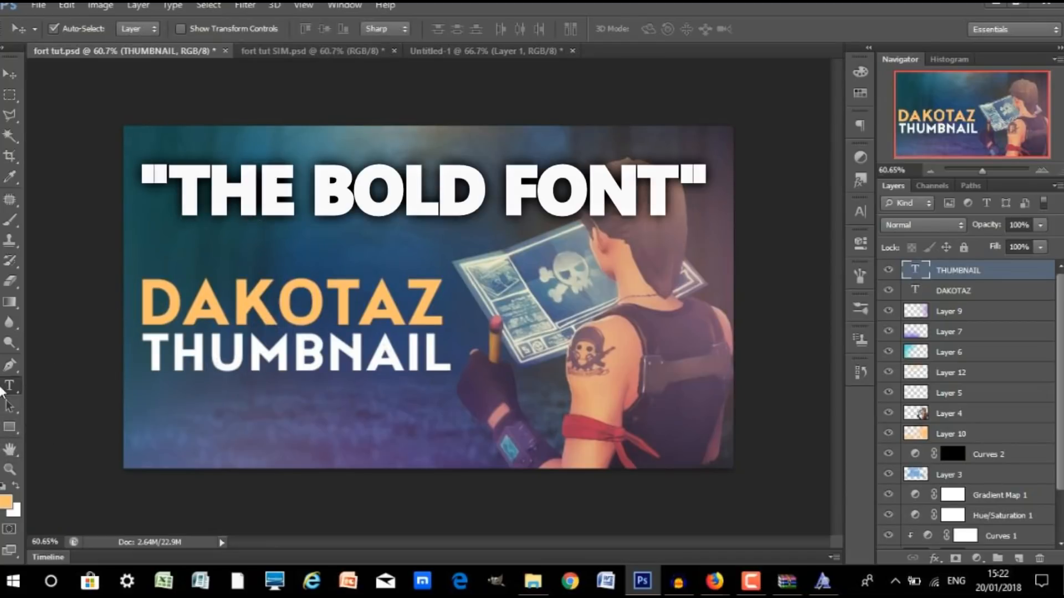
pyautogui.moveTo(449, 361); pyautogui.dragTo(138, 299)
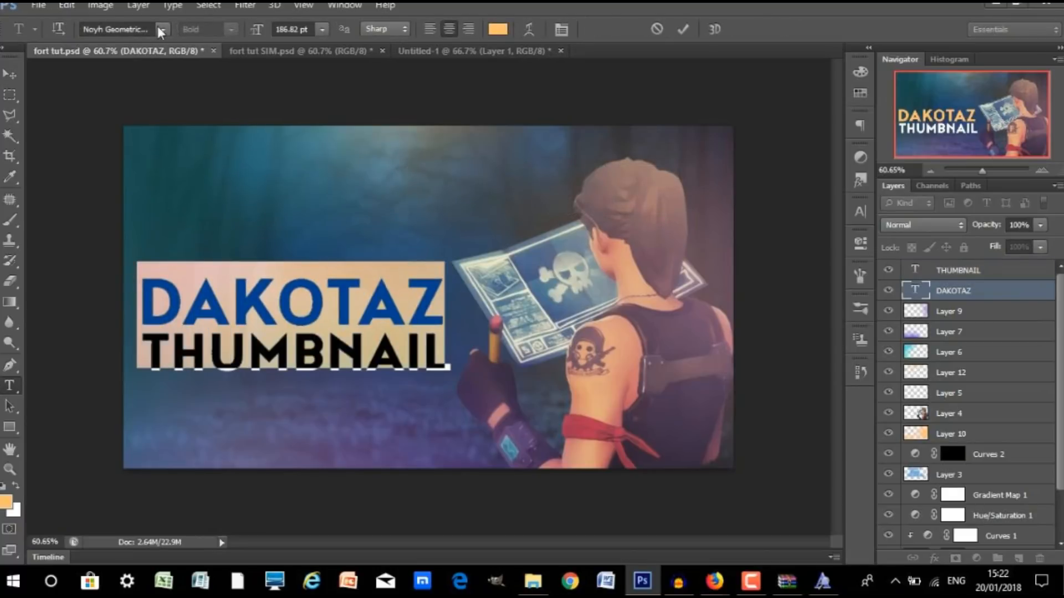
pyautogui.click(162, 29)
pyautogui.moveTo(336, 370); pyautogui.dragTo(334, 324)
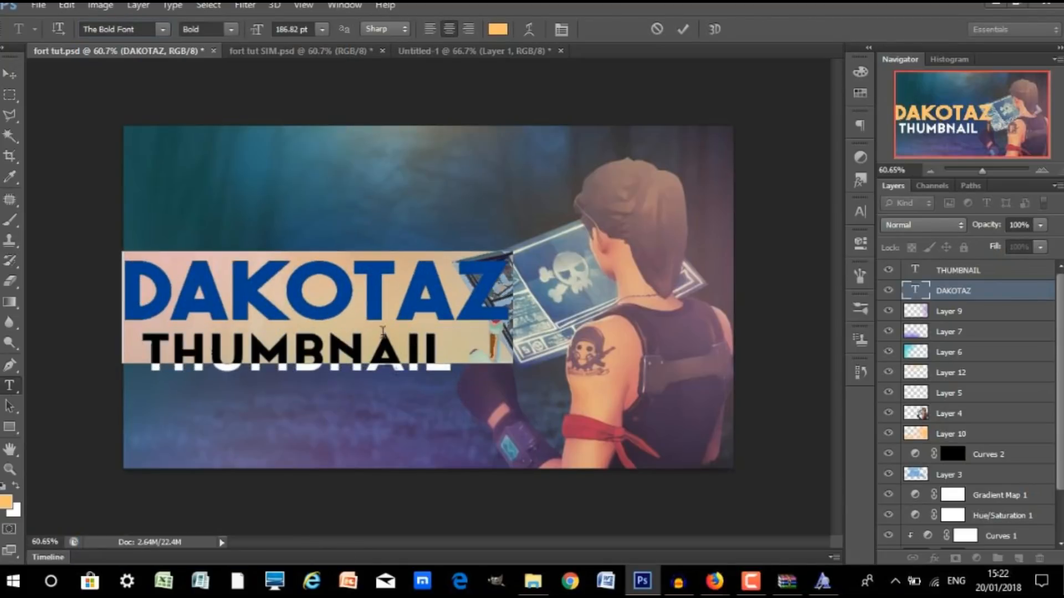
pyautogui.hotkey('ctrl', 'Return')
pyautogui.press('v')
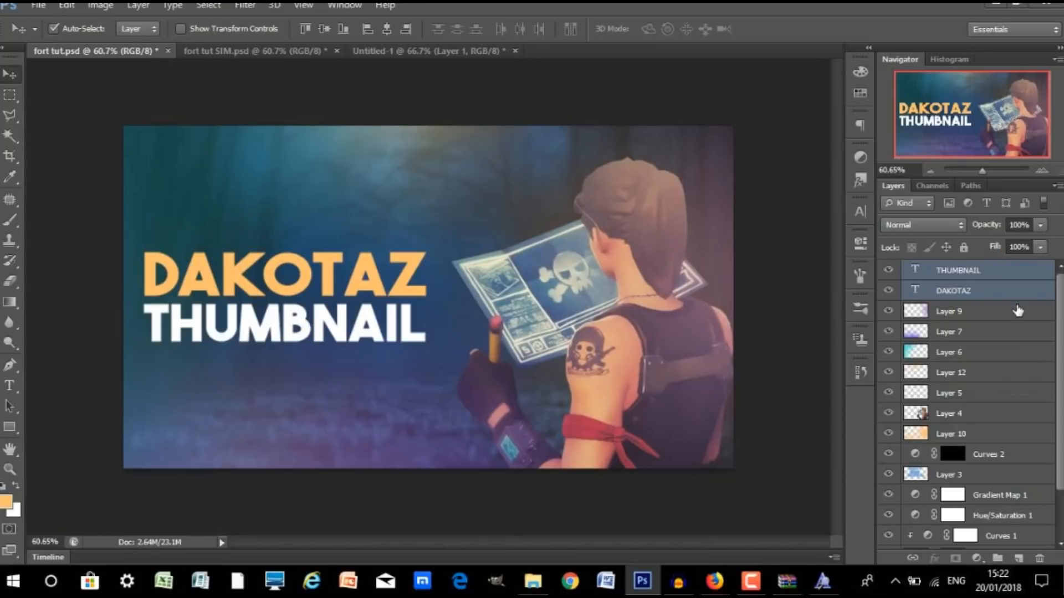
pyautogui.click(1015, 311)
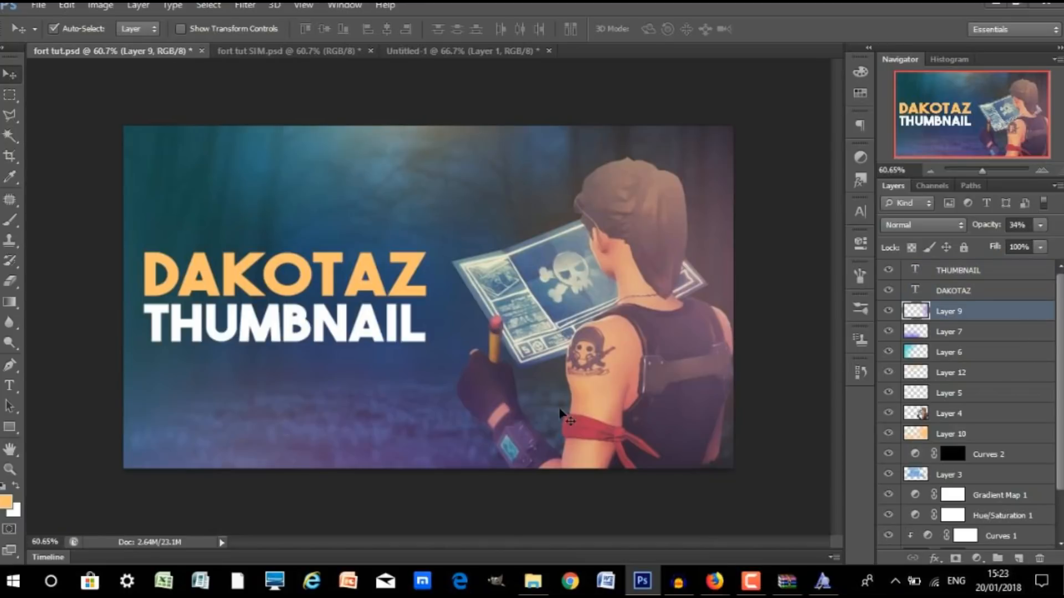